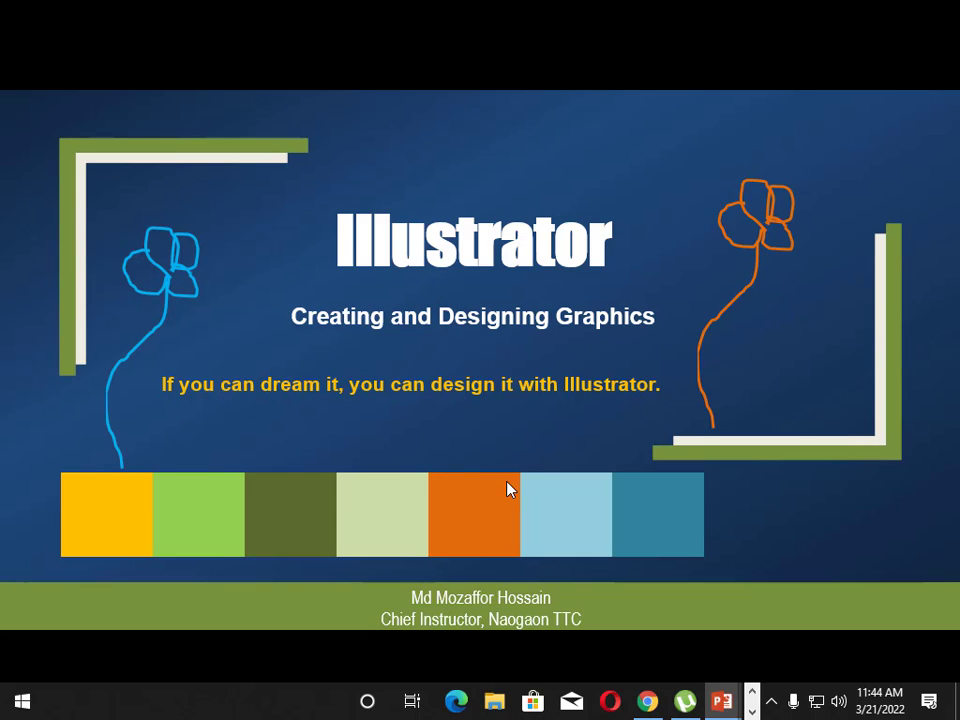
Step: Advance the slideshow from the Illustrator title slide to the Topics slide
key(Right)
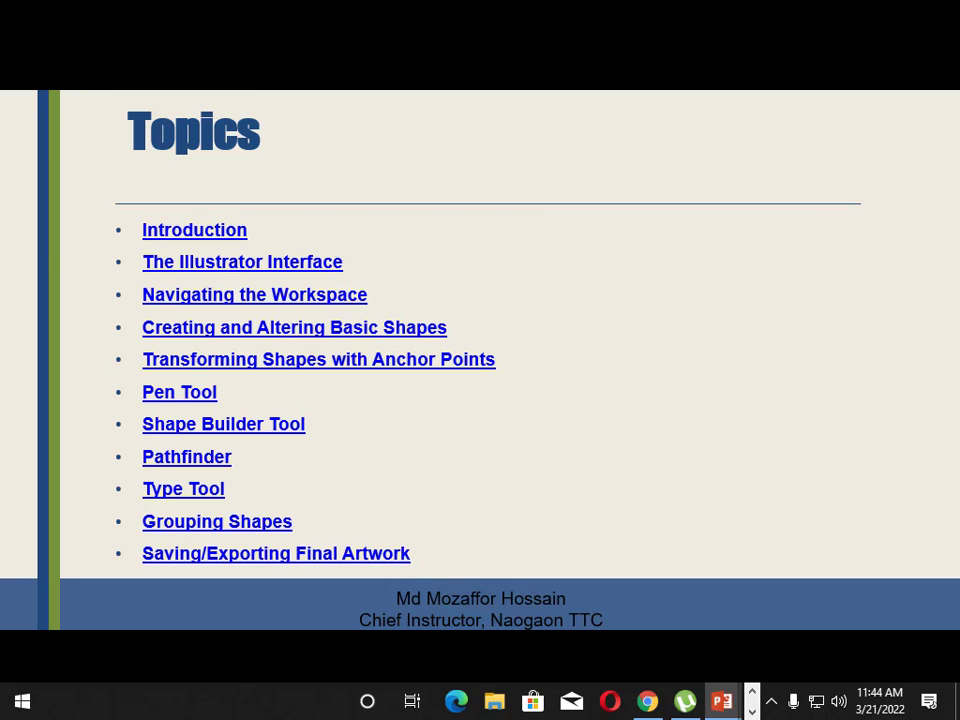
Step: Move from the Topics list to the 'What is Adobe Illustrator?' slide
key(Right)
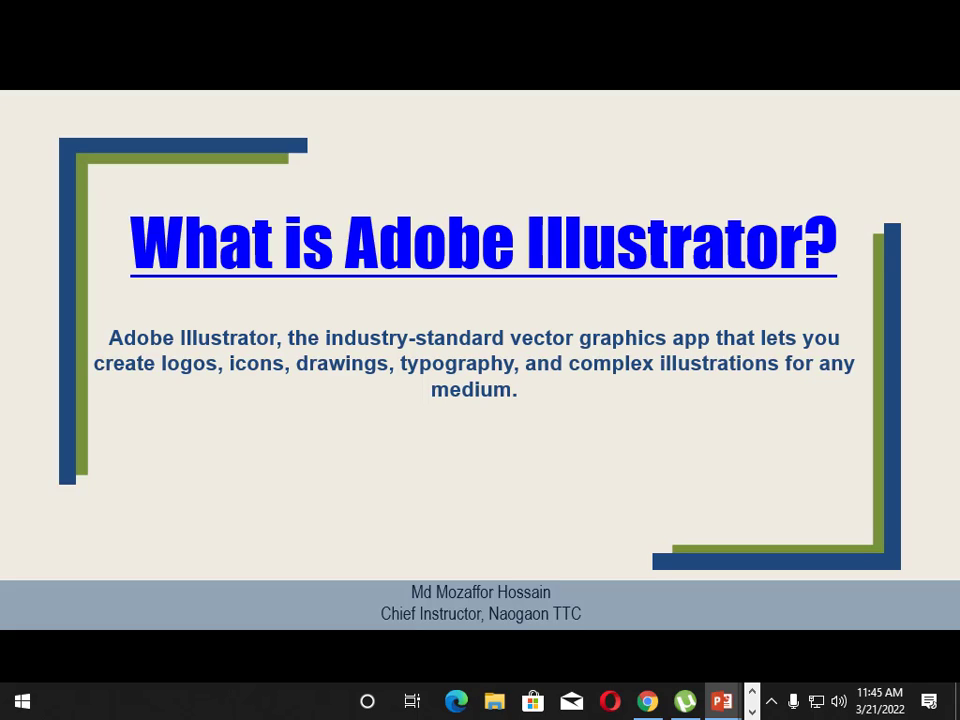
Step: Advance to the slide listing book illustrations, websites and other illustrator projects
key(Right)
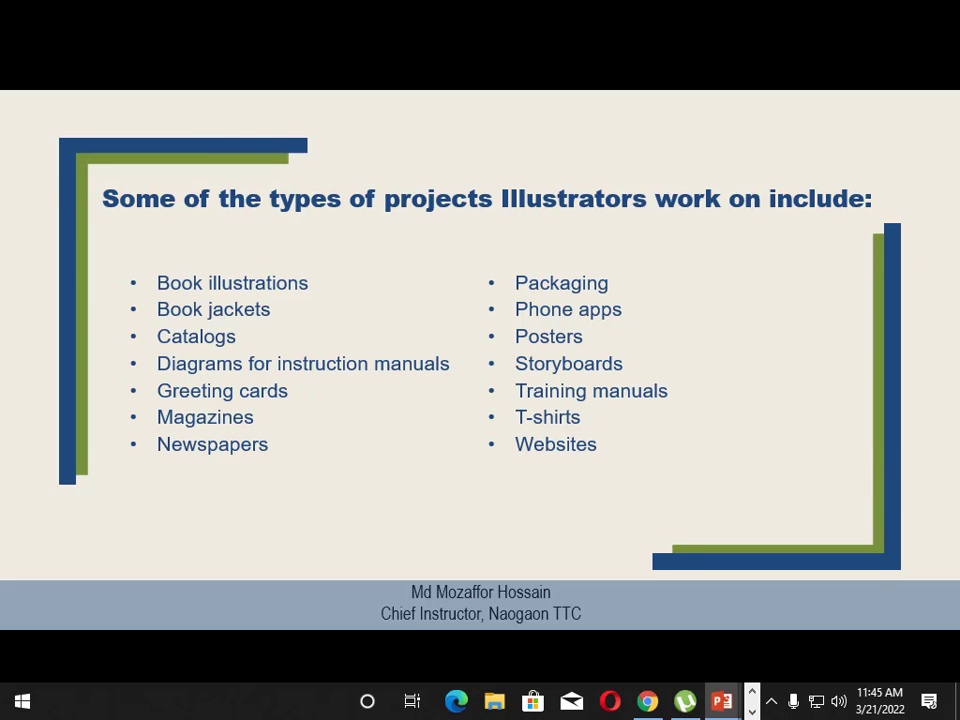
Step: Advance to the 'A good Illustrator must be:' qualities slide
key(Right)
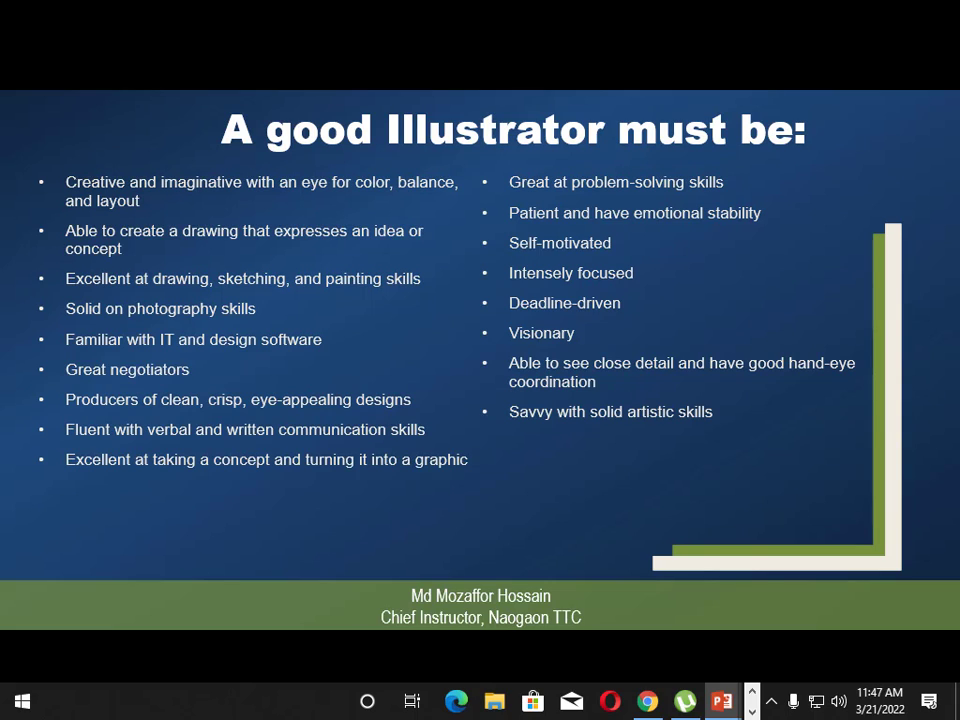
Step: Step past the illustrator software list to the vector graphics explanation slide
key(Right)
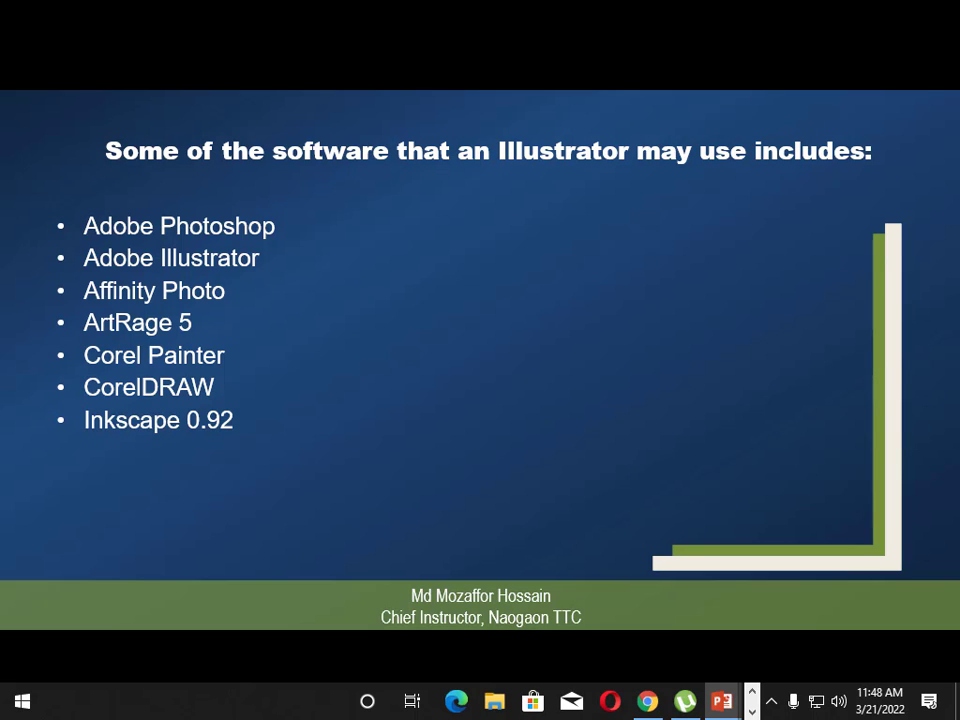
key(Right)
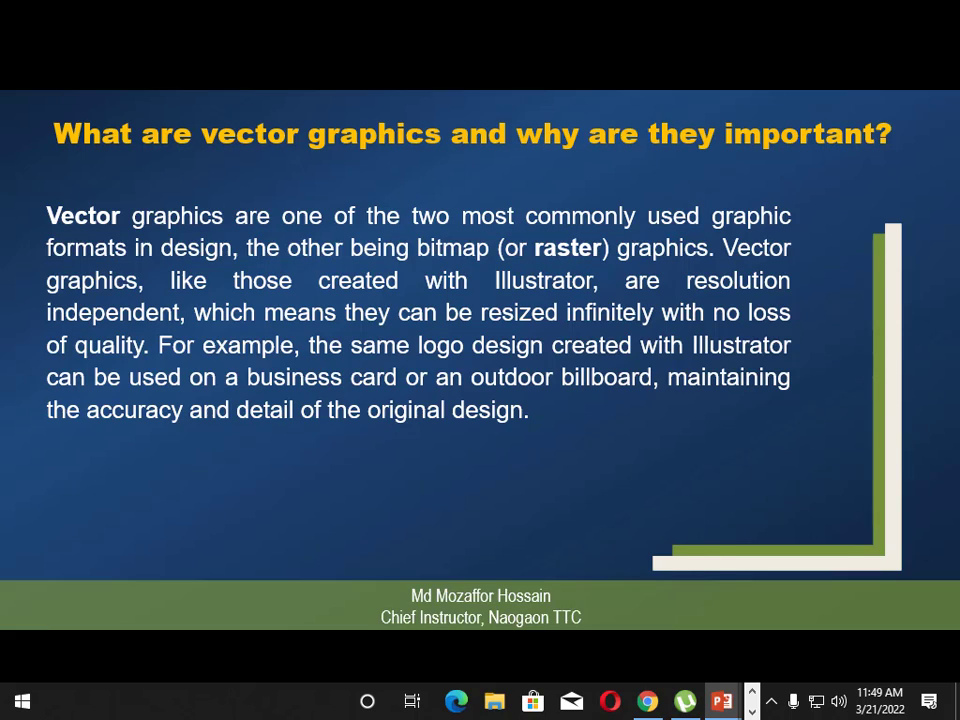
Step: Advance to 'The Illustrator Interface' overview slide
key(Right)
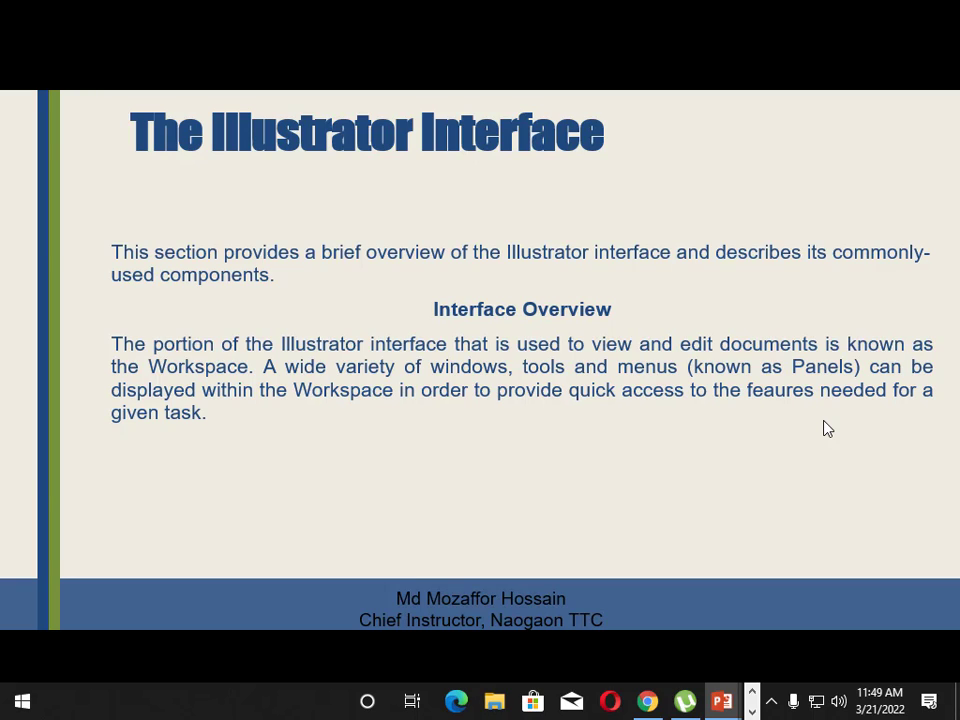
Step: Advance through the New Document and Interface Components slides to the Properties panel slide
key(Right)
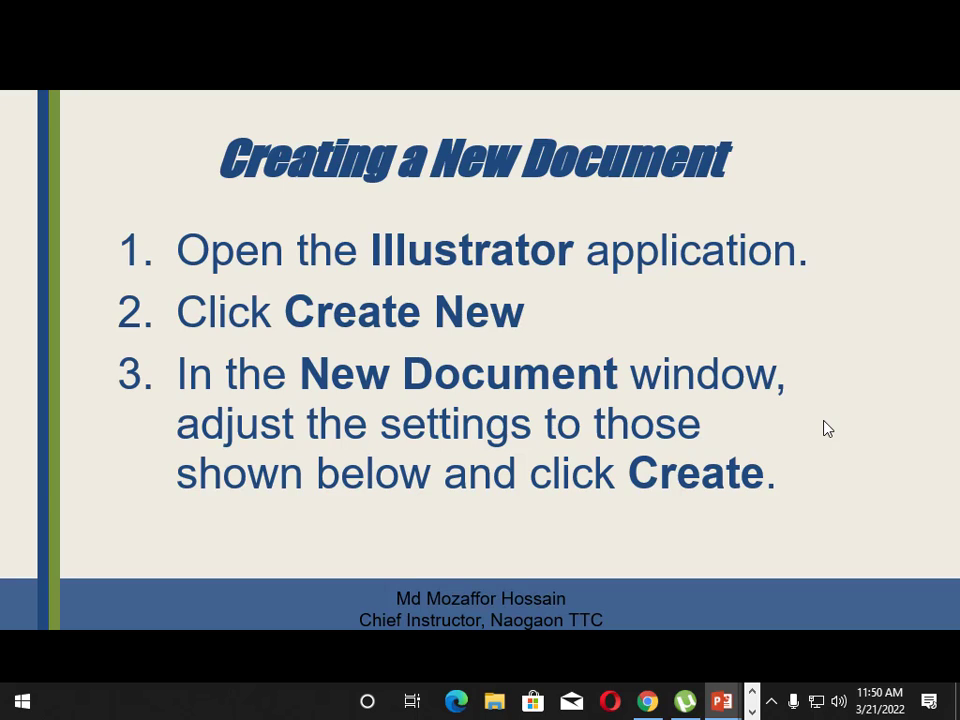
key(Right)
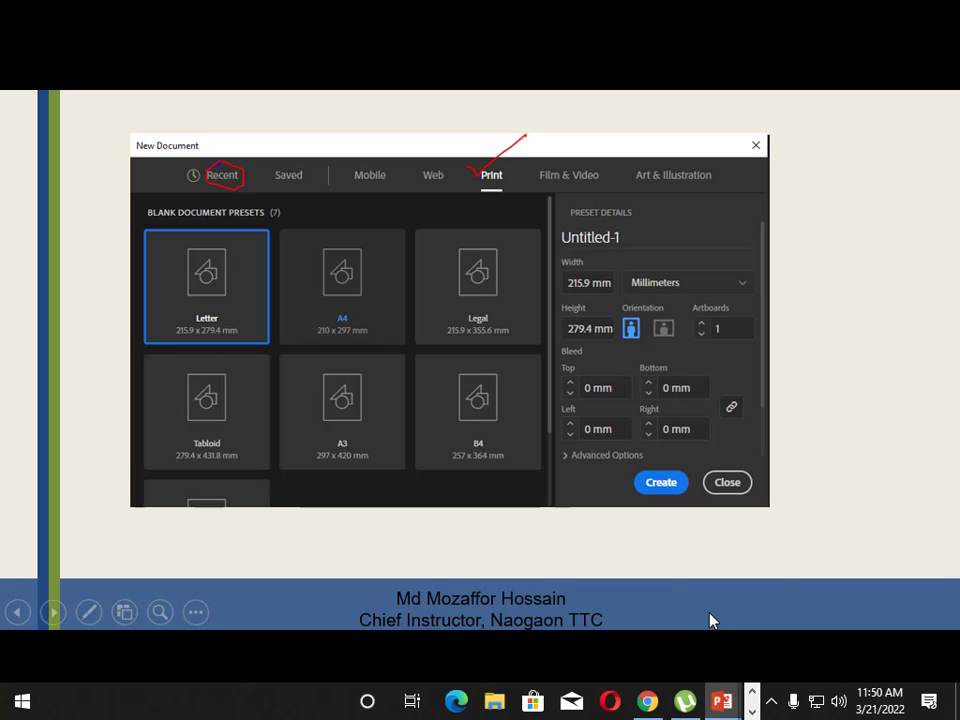
key(Right)
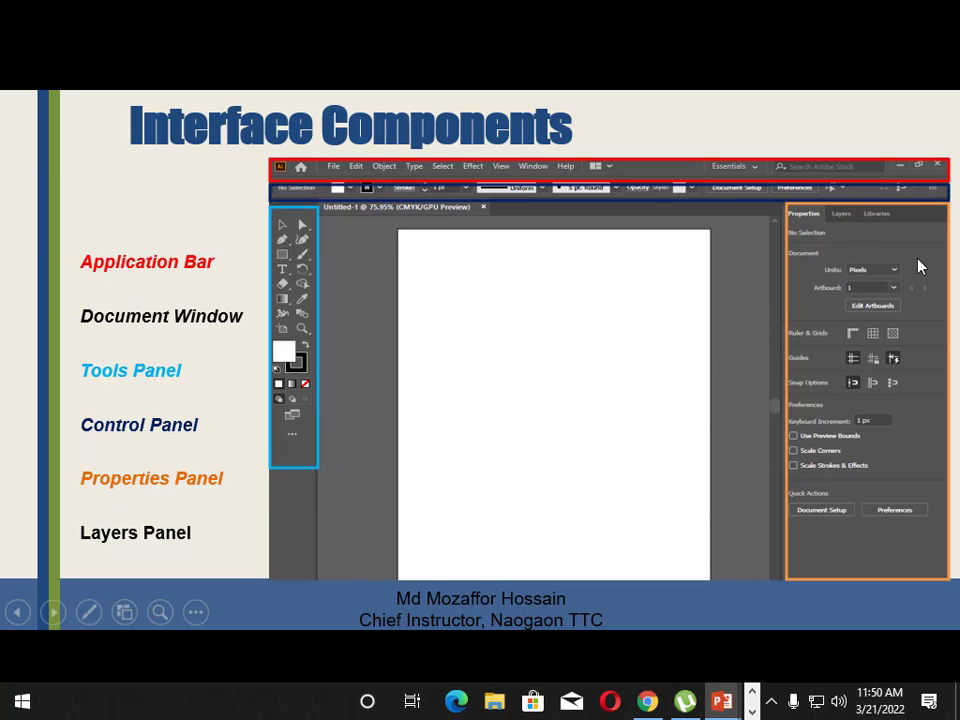
click(615, 387)
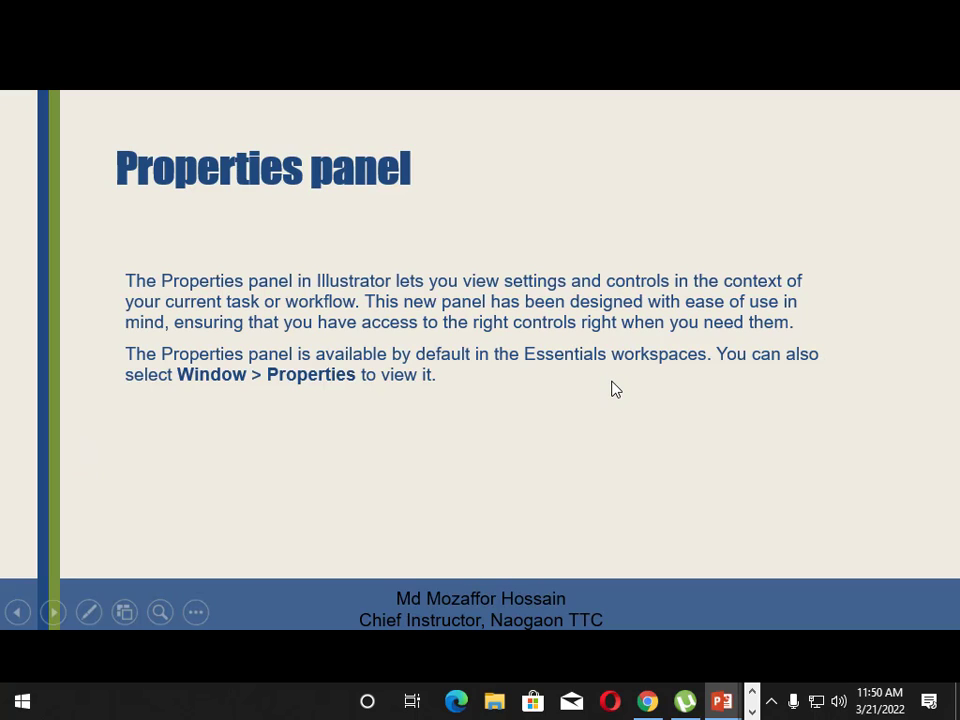
click(752, 710)
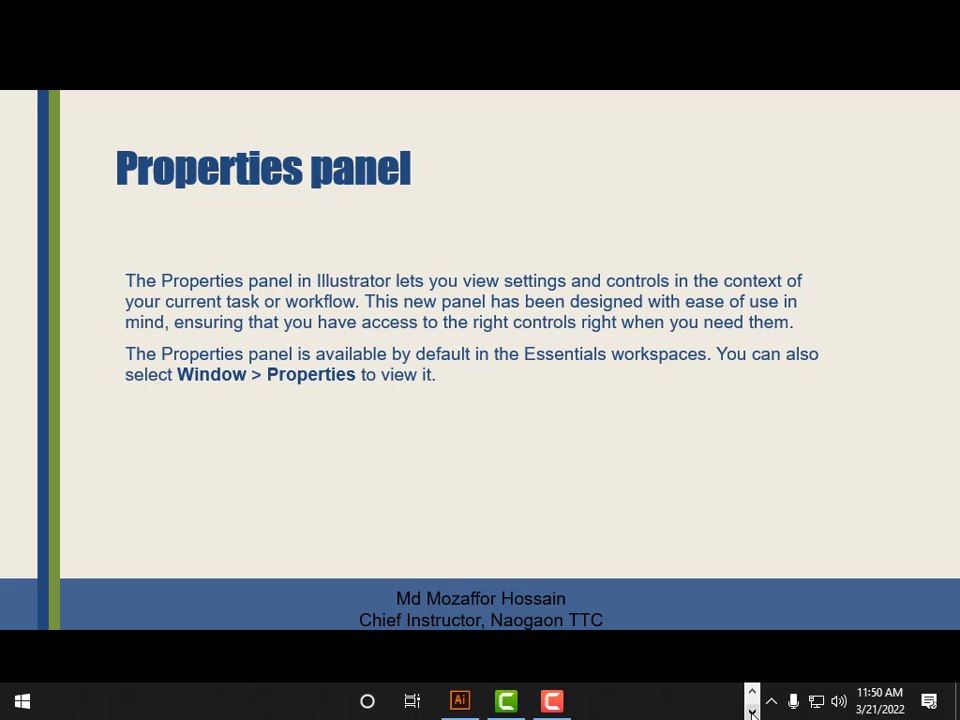
Step: Bring Illustrator's Untitled-1 document forward and browse the File, Edit and Object menus and toolbar
click(468, 702)
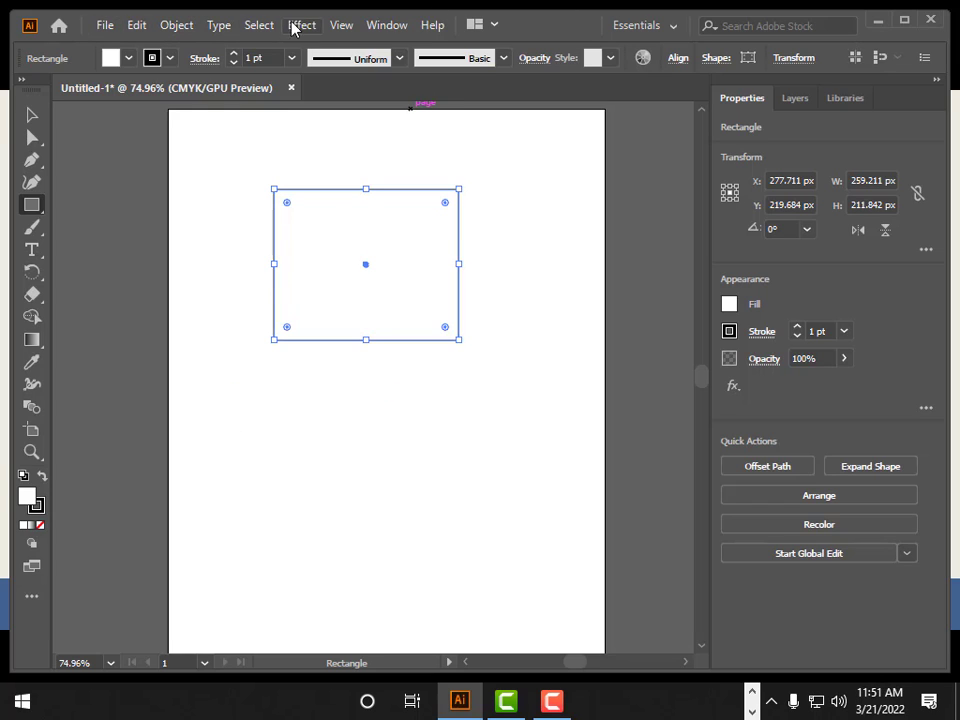
click(105, 30)
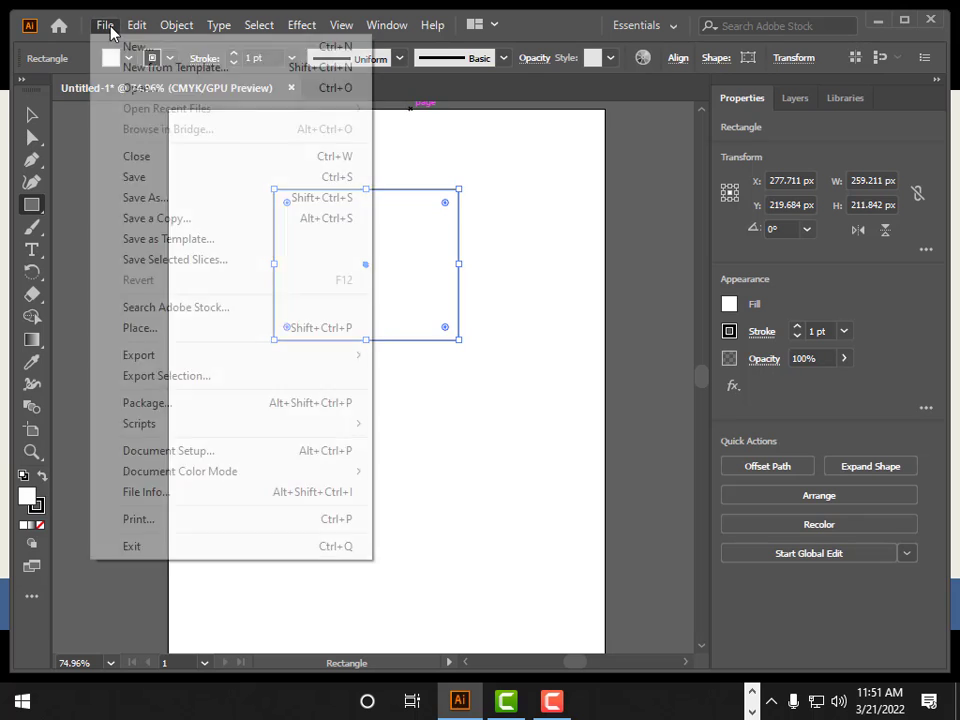
click(131, 33)
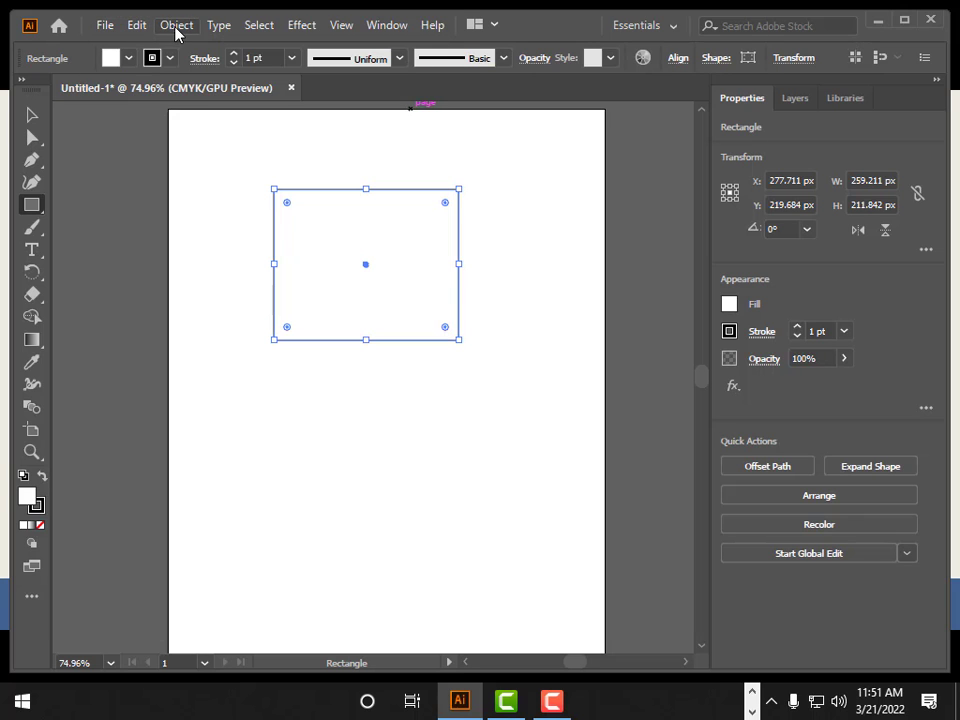
click(174, 26)
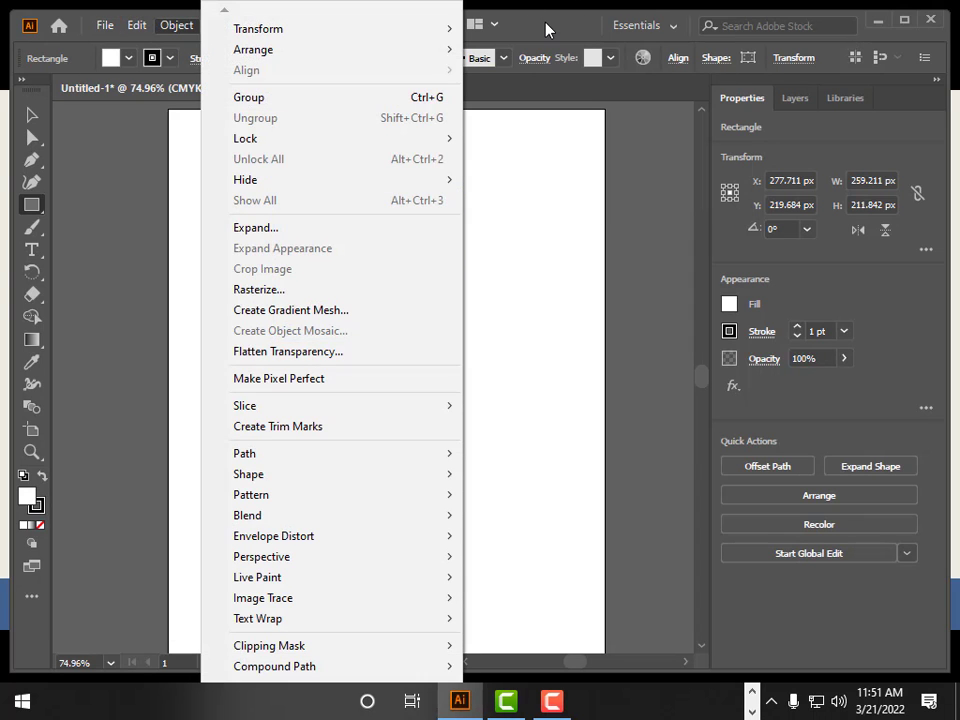
key(Escape)
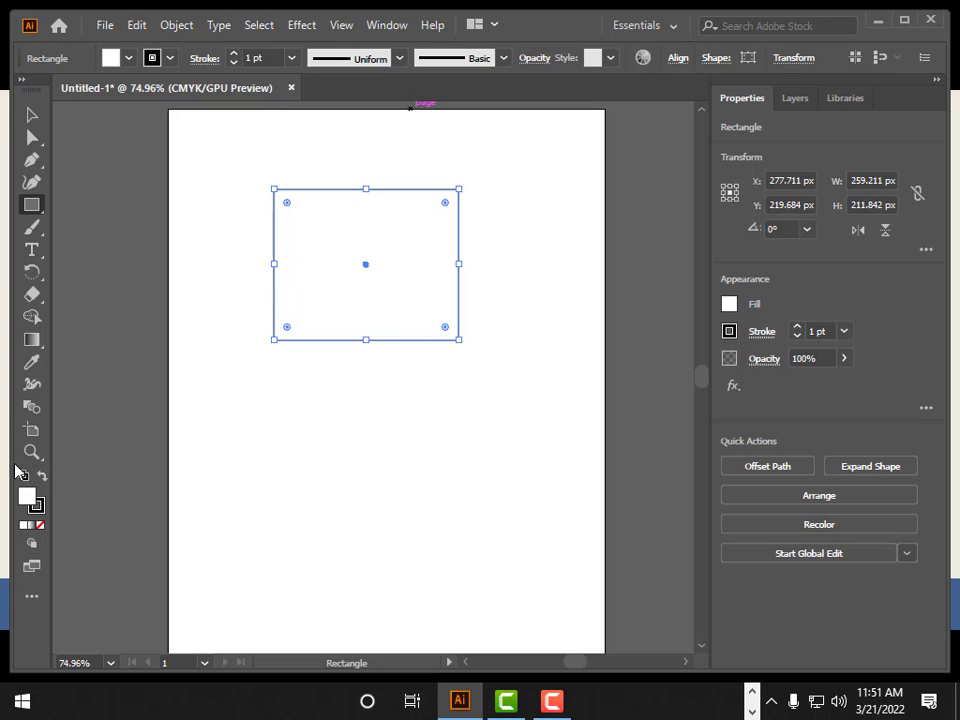
click(21, 81)
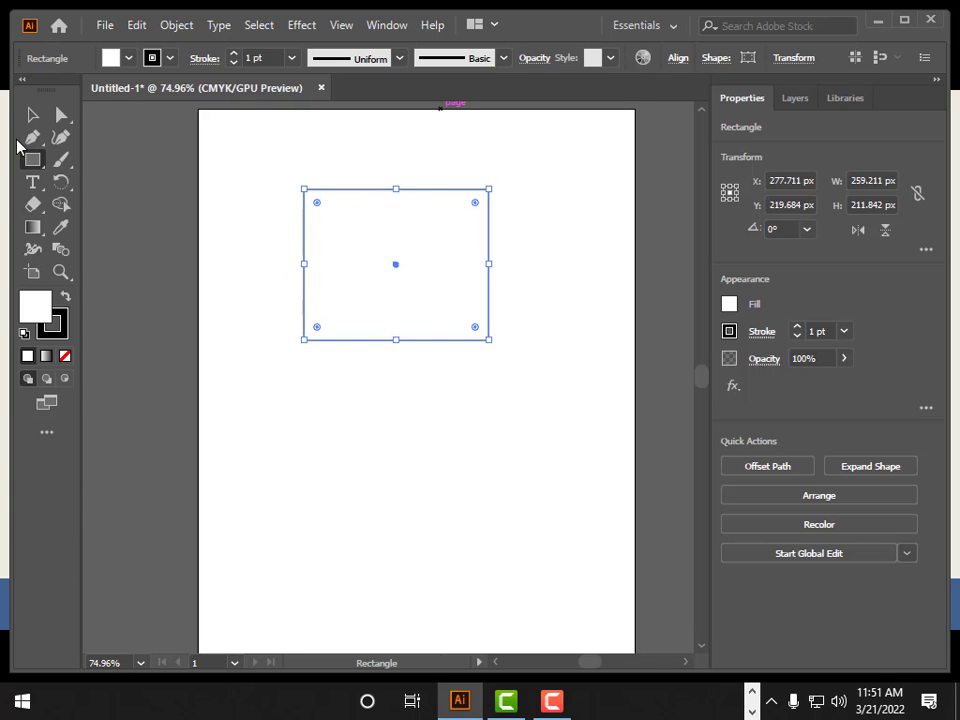
click(21, 82)
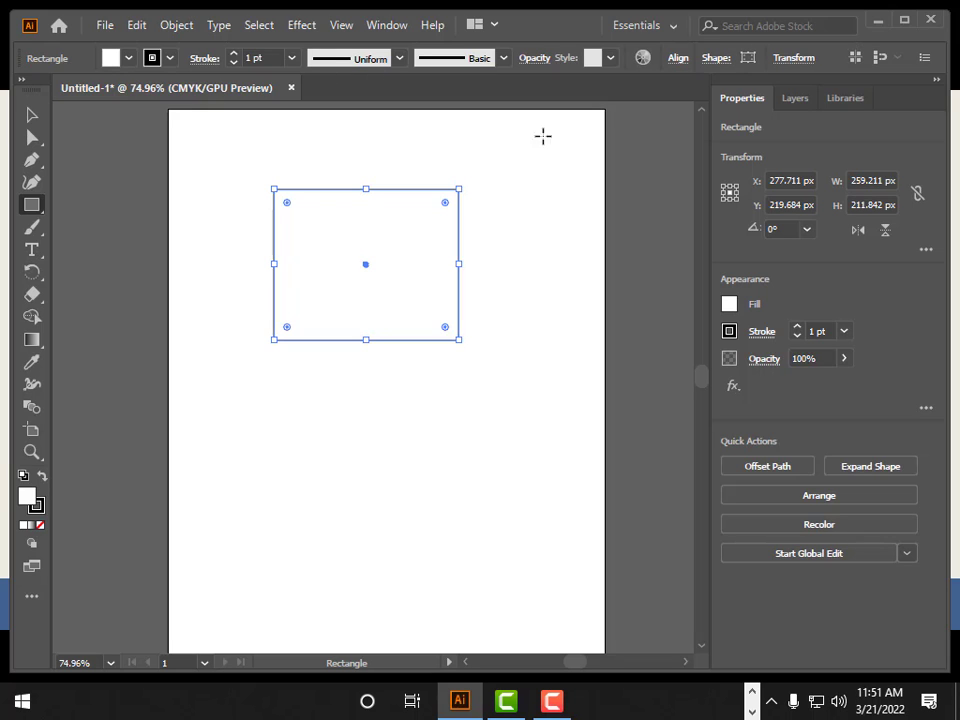
Step: Dismiss the Rectangle size dialog, then select and delete the rectangle
click(516, 238)
click(512, 388)
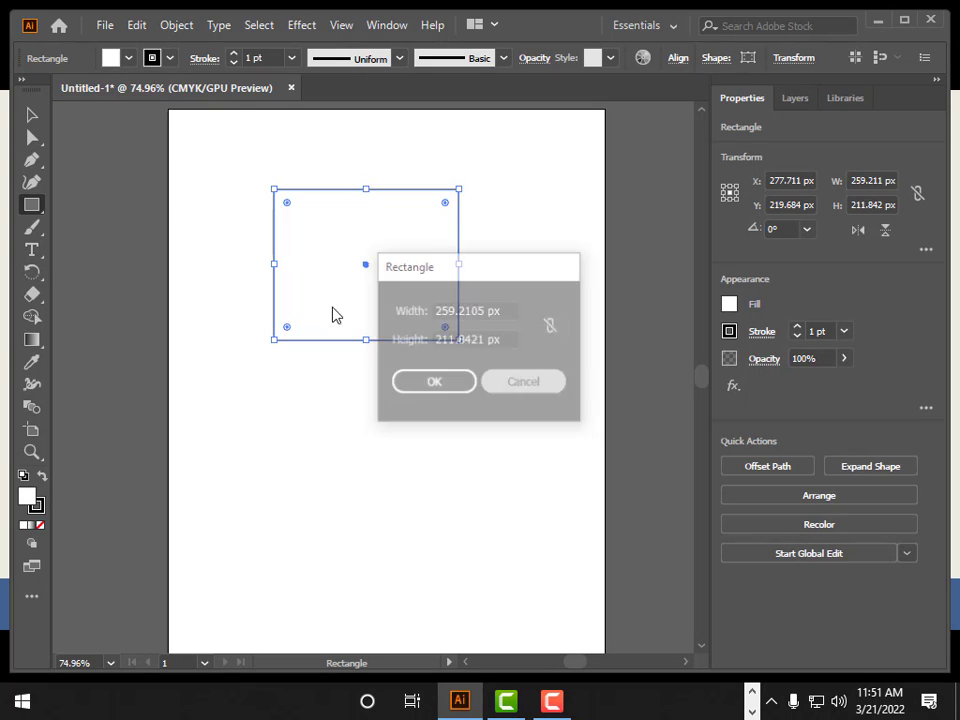
click(32, 116)
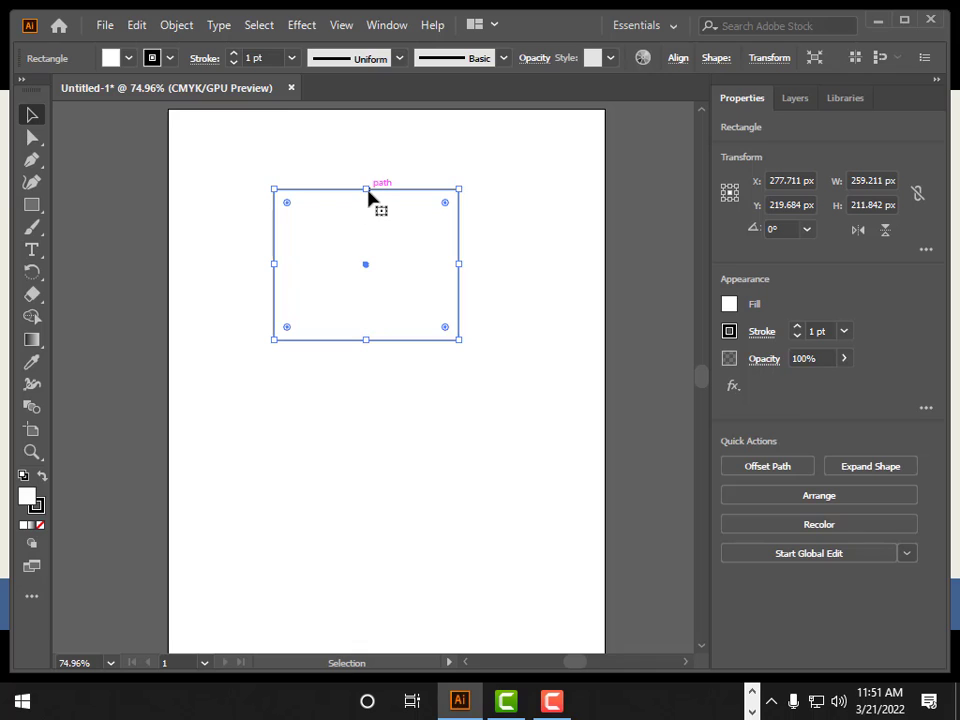
key(Delete)
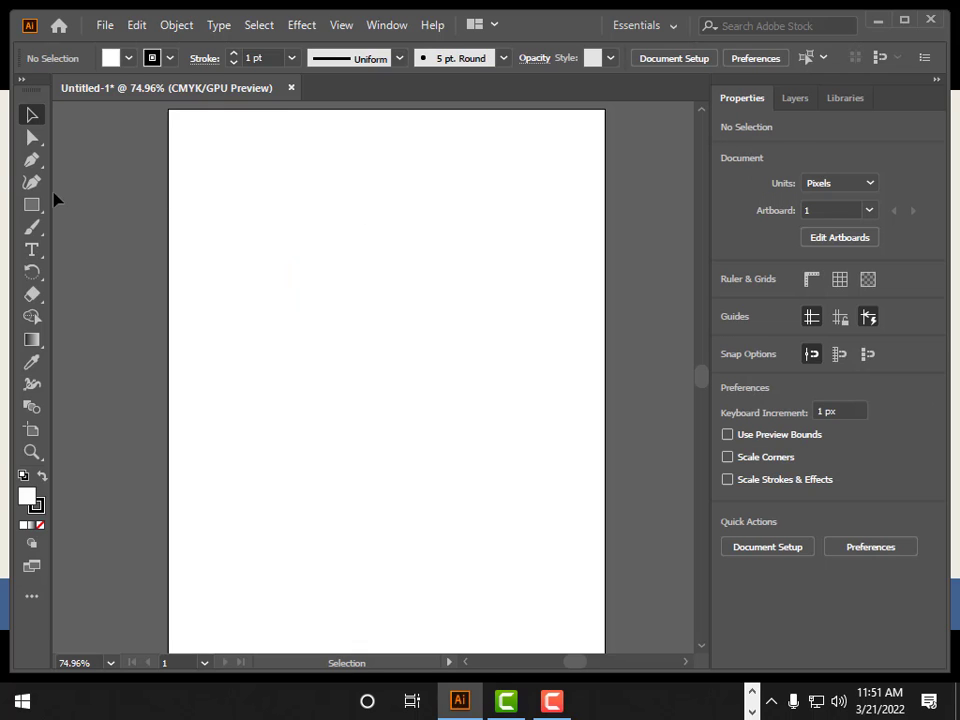
Step: Draw a horizontal line with a 9 pt stroke and a tapered width profile
drag(46, 221, 98, 298)
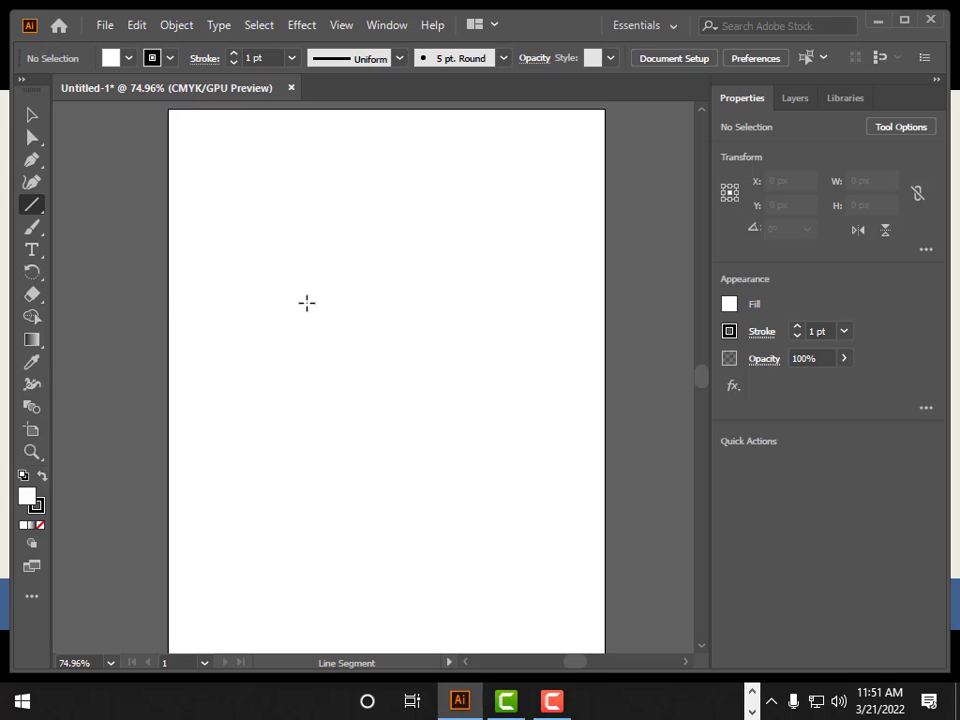
drag(308, 288, 507, 313)
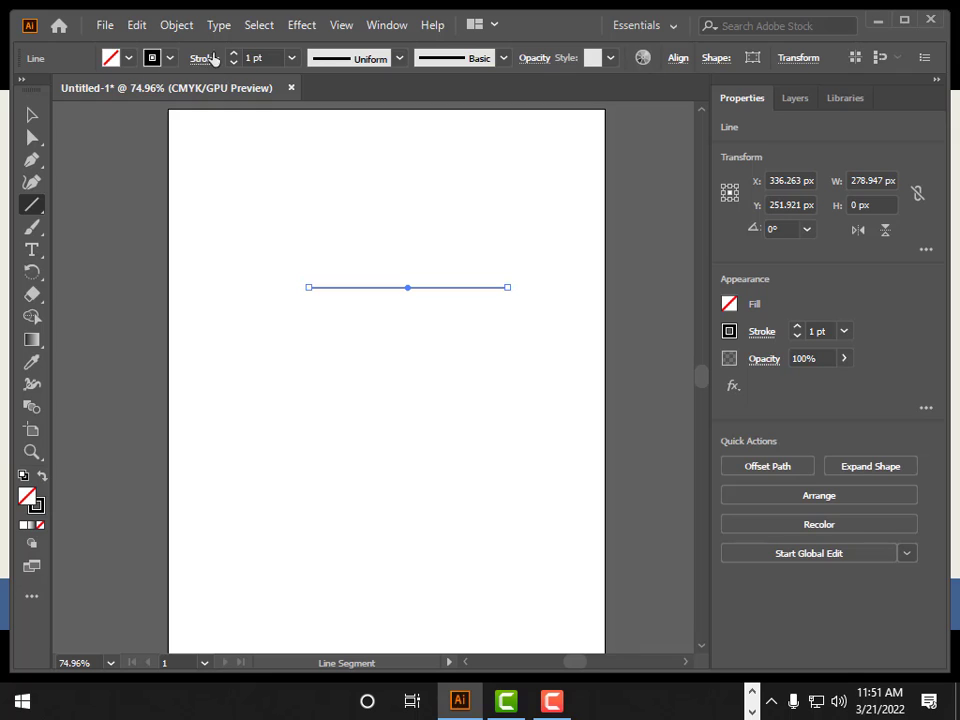
click(293, 59)
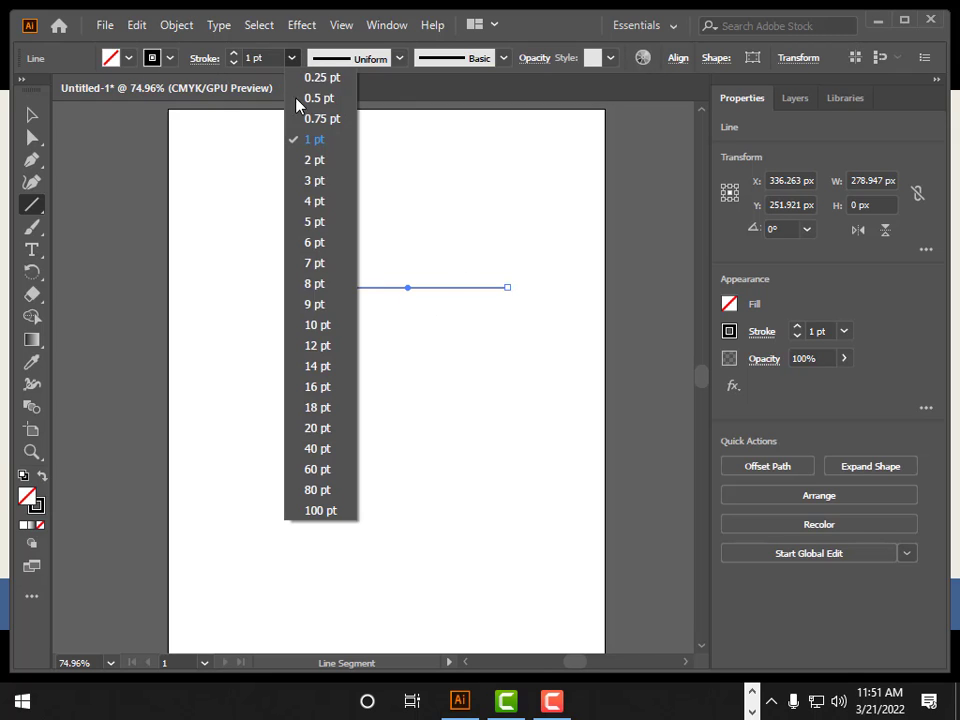
click(310, 305)
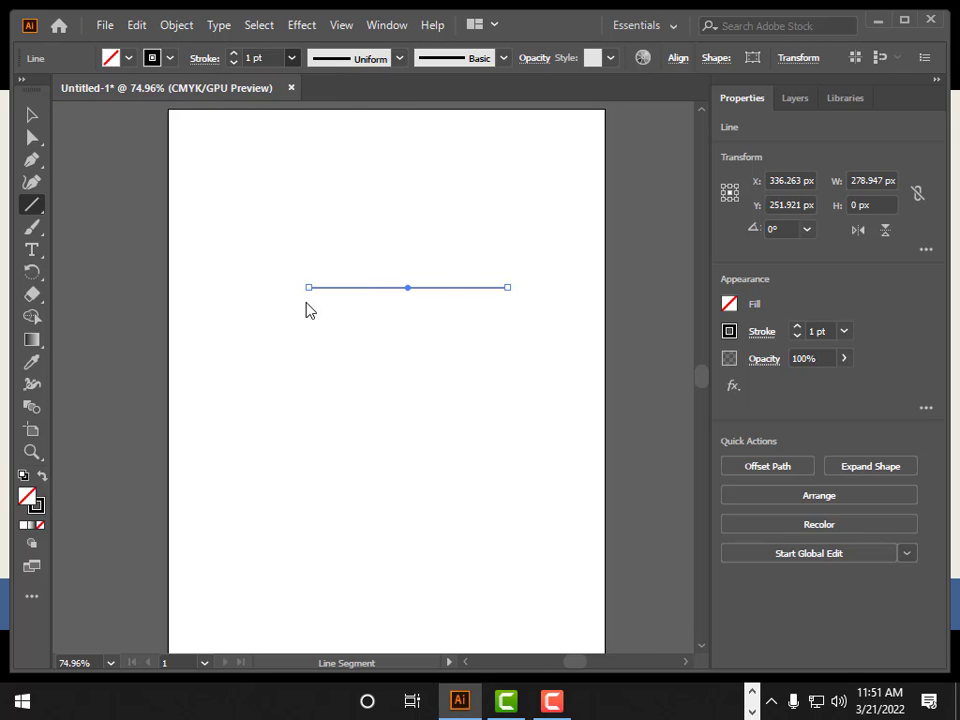
click(399, 59)
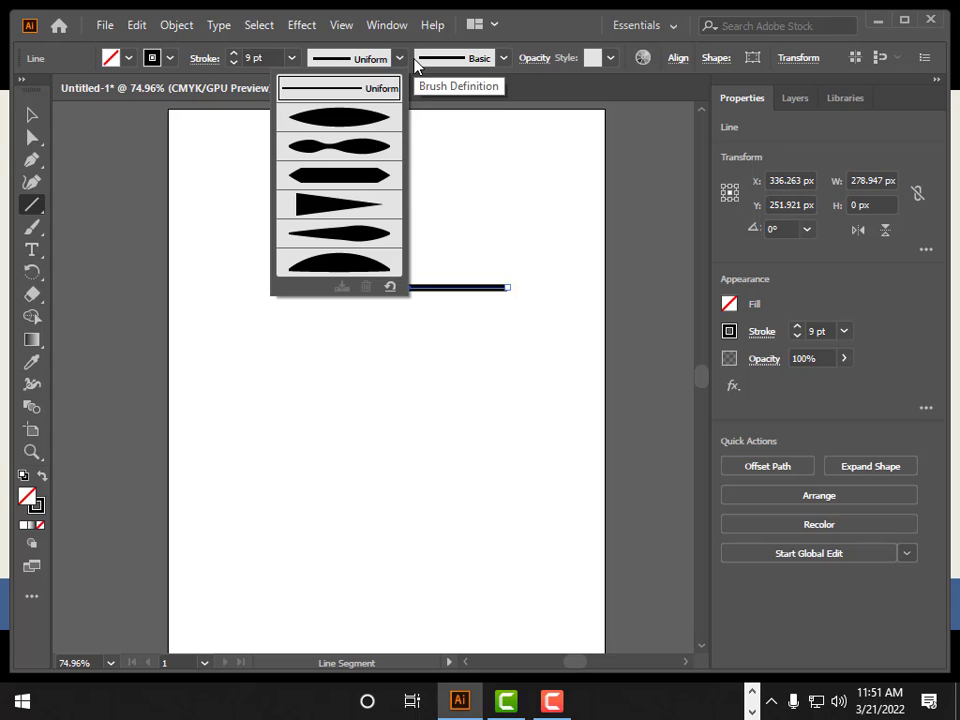
click(355, 124)
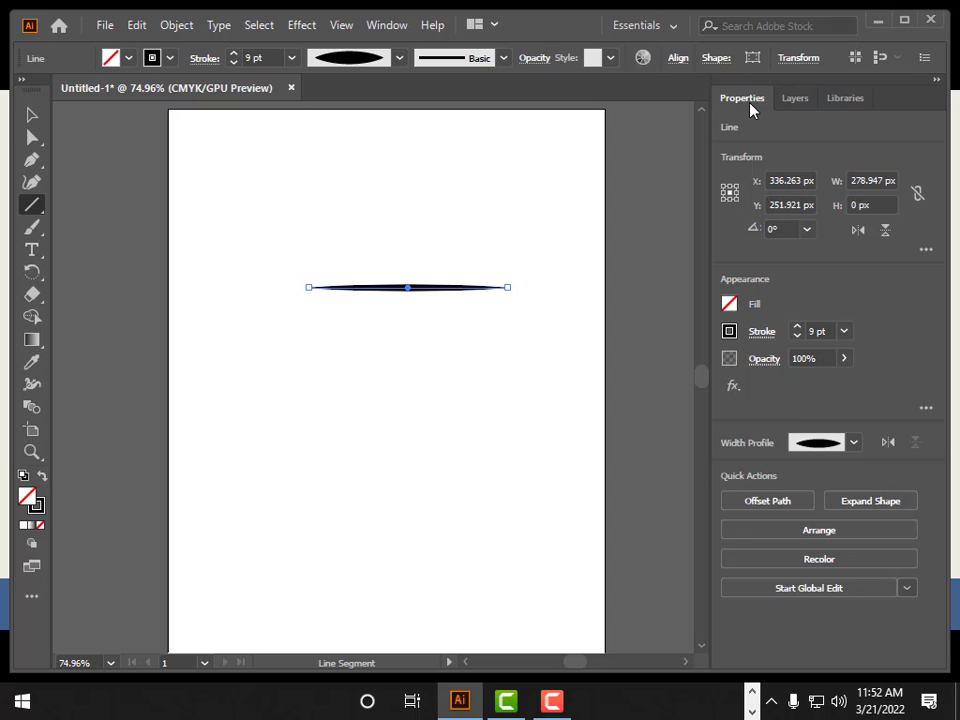
Step: Select the tapered line and set its opacity to 68% in the Properties panel
click(387, 389)
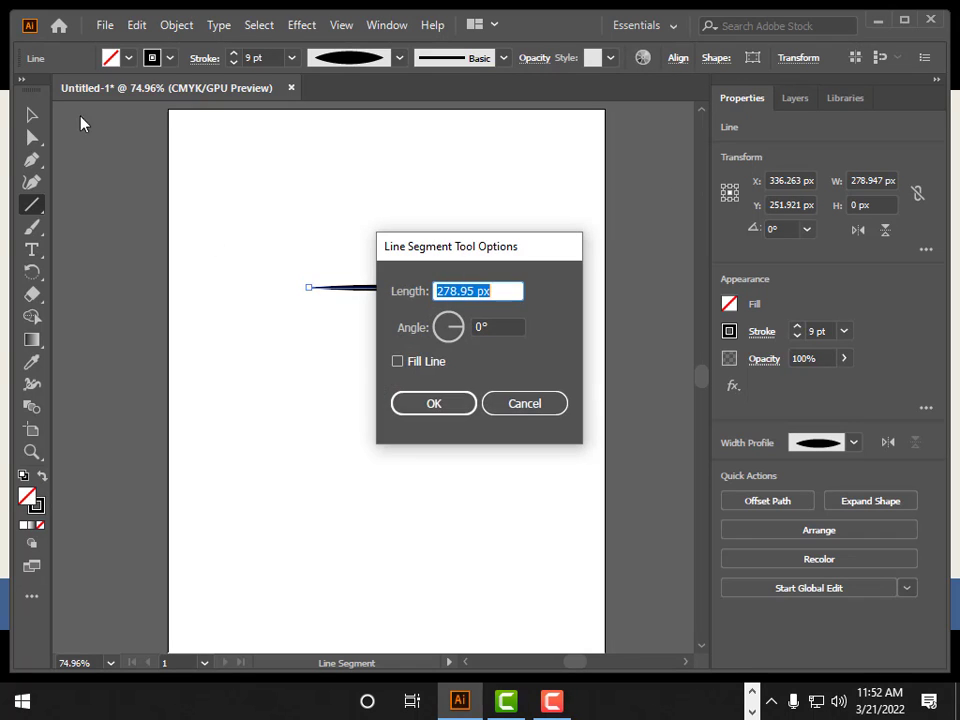
click(560, 406)
click(32, 114)
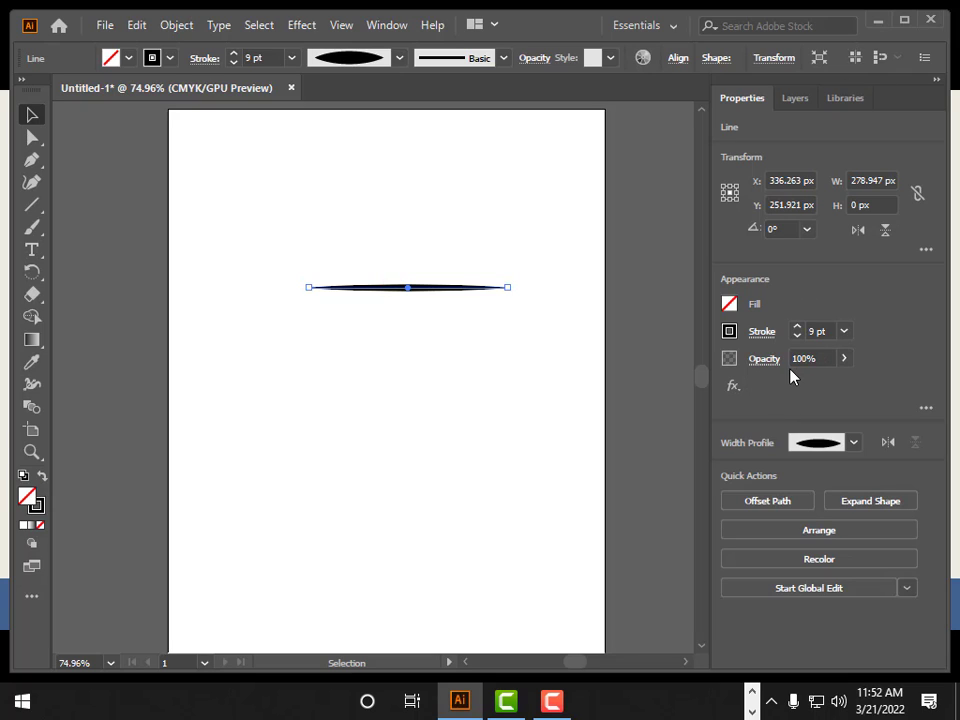
click(844, 359)
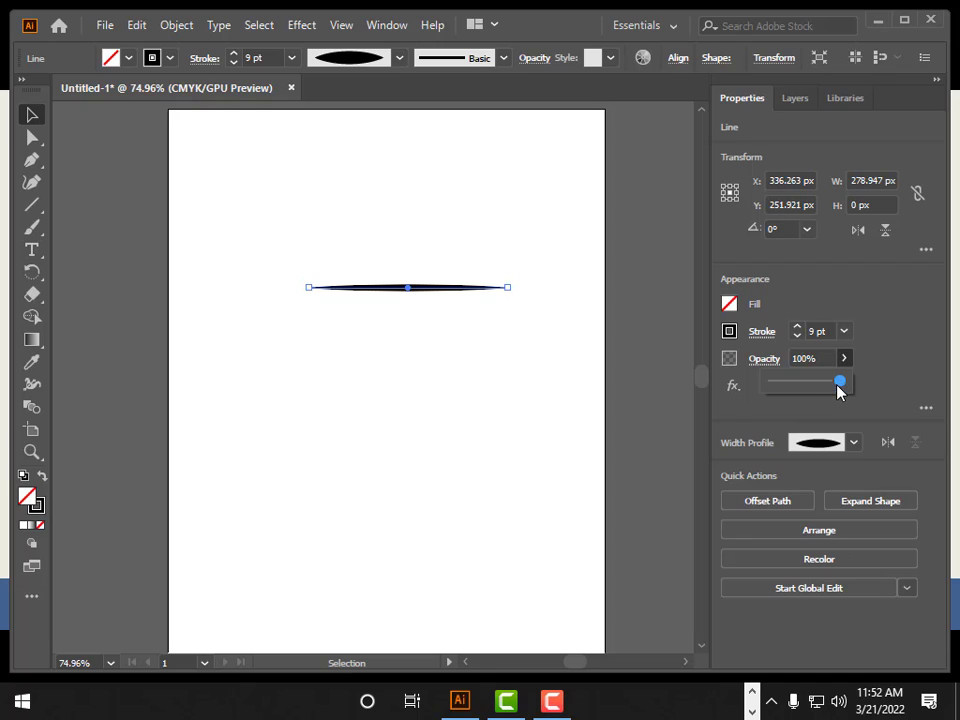
click(806, 383)
drag(806, 383, 818, 383)
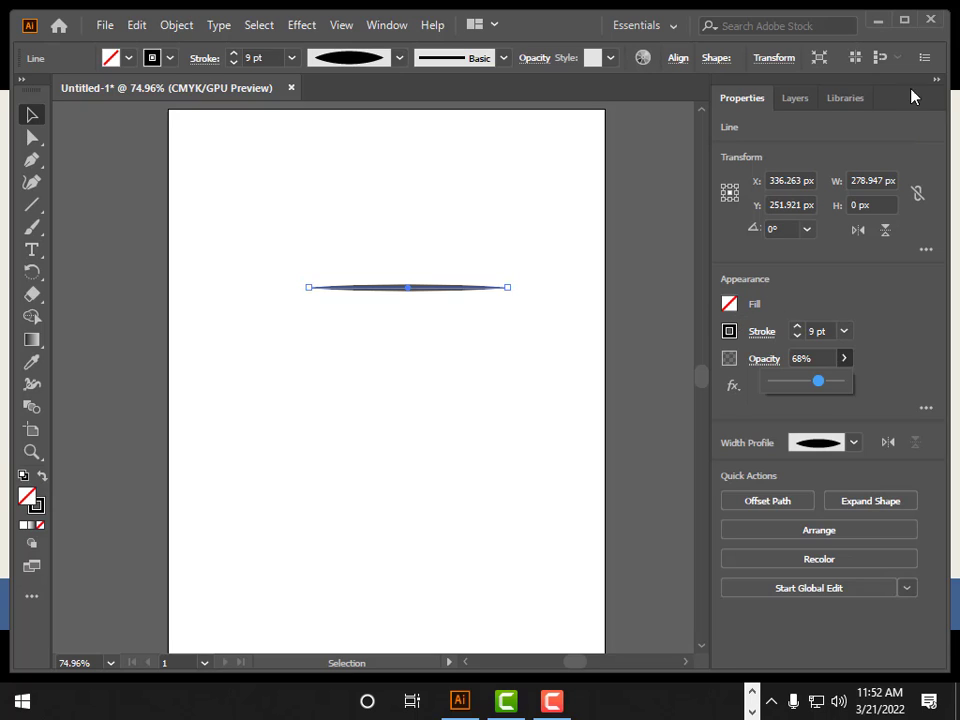
Step: Rotate the tapered line to 60° from the preset rotation angle list
click(807, 230)
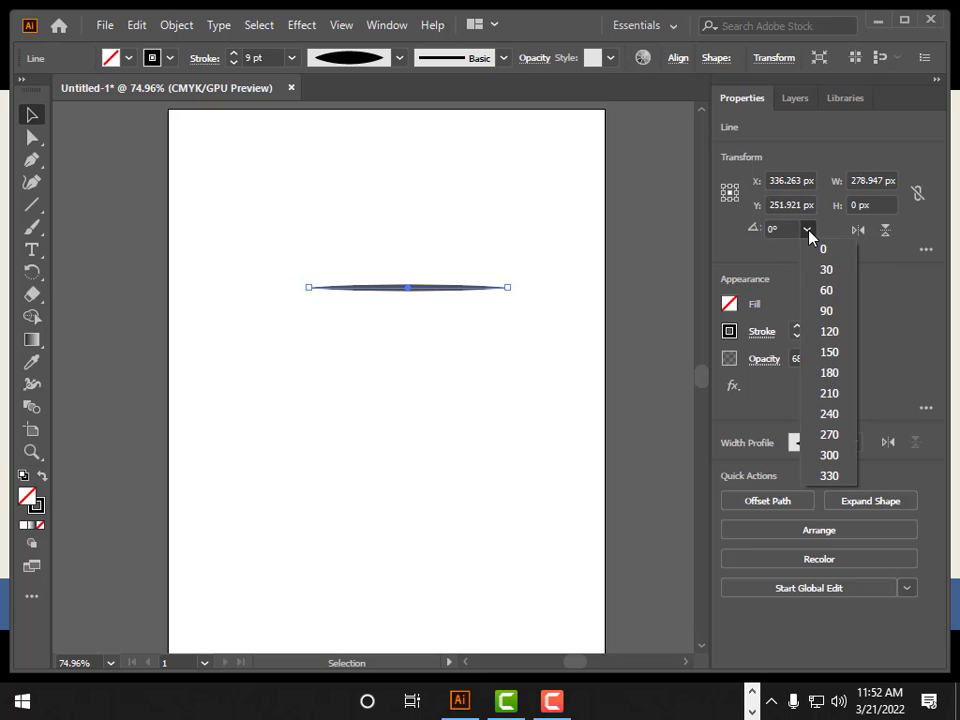
click(827, 292)
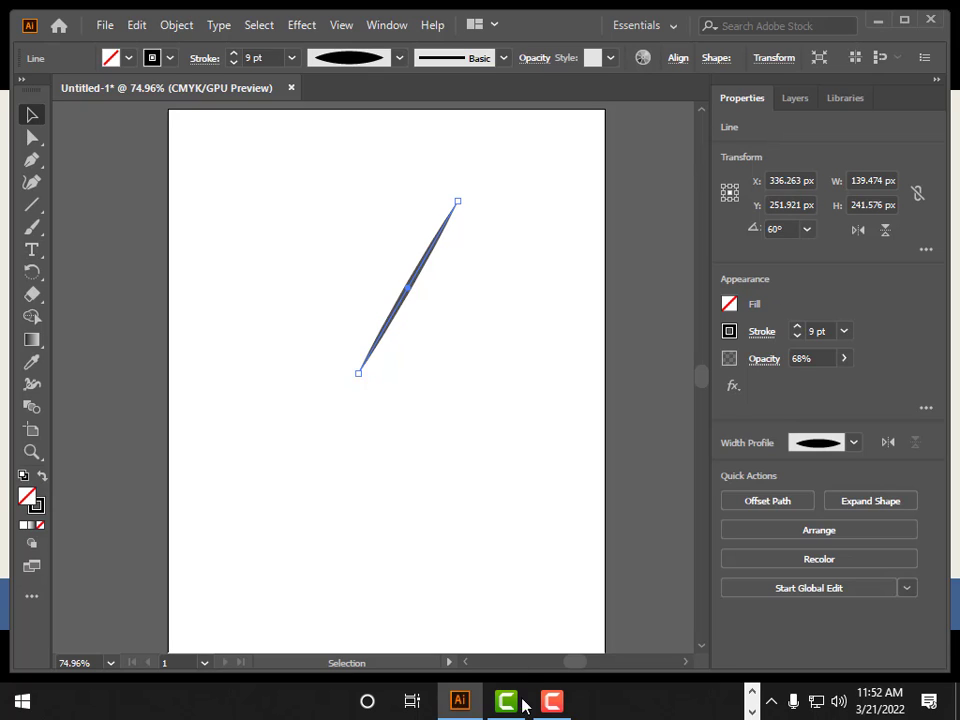
Step: Bring the PowerPoint presentation to the front
click(754, 693)
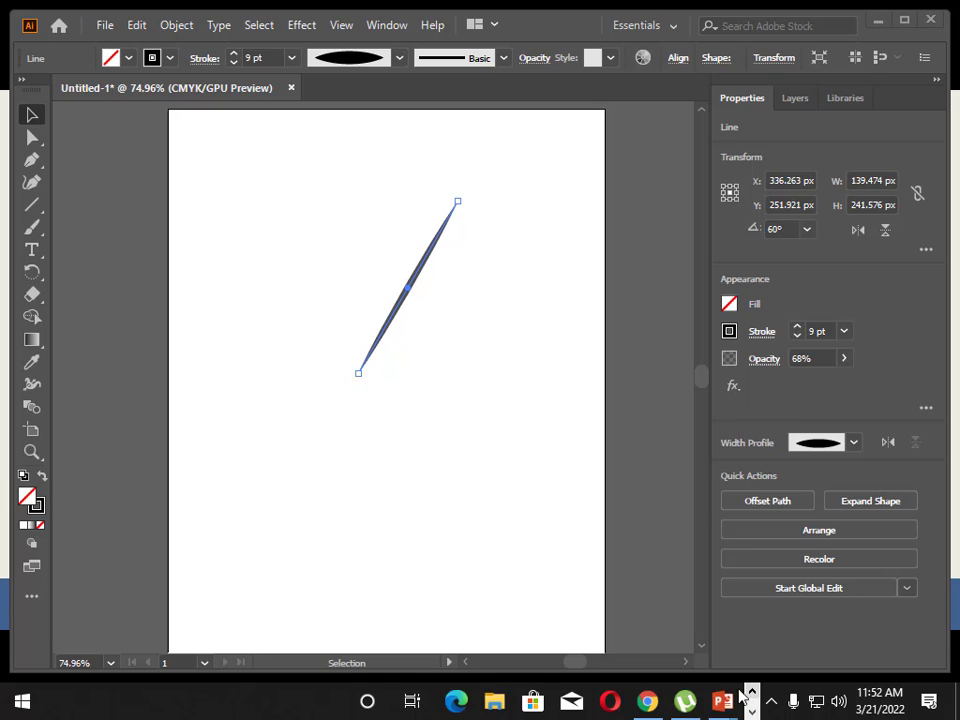
mouse_move(721, 700)
click(686, 614)
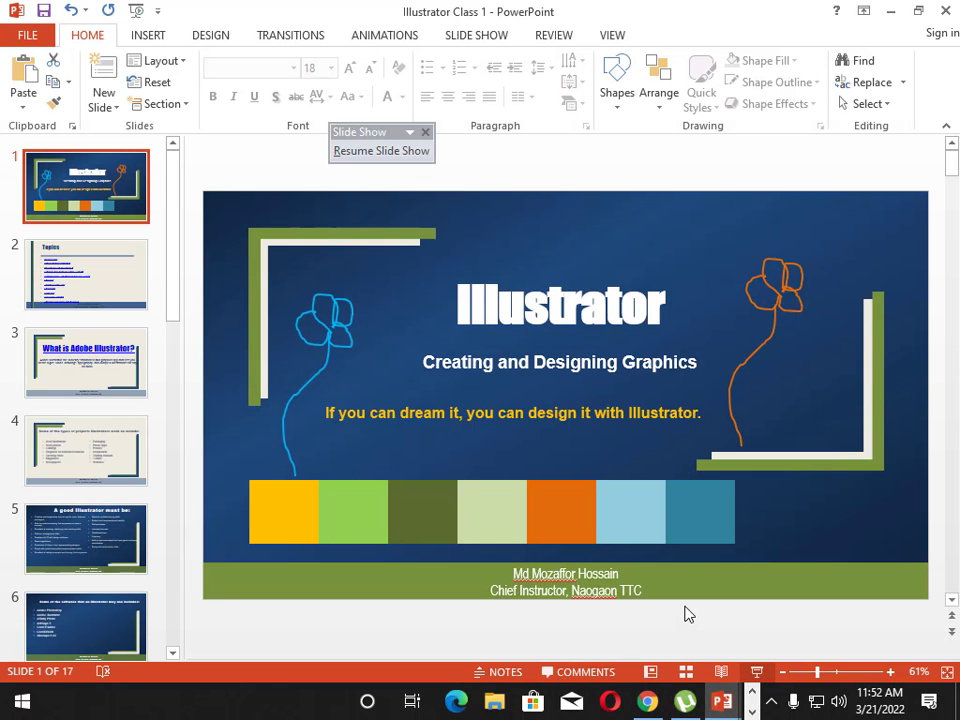
Step: Step through slides 4 to 8, reaching 'The Illustrator Interface'
scroll(112, 430, down, 3)
click(107, 289)
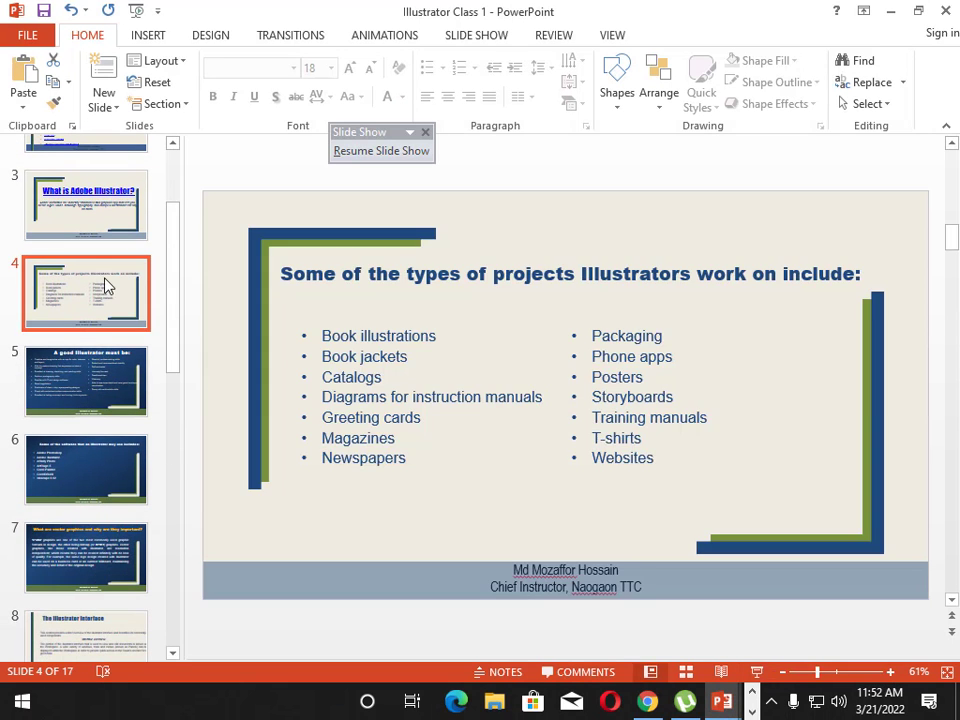
click(104, 390)
key(Down)
scroll(112, 470, down, 2)
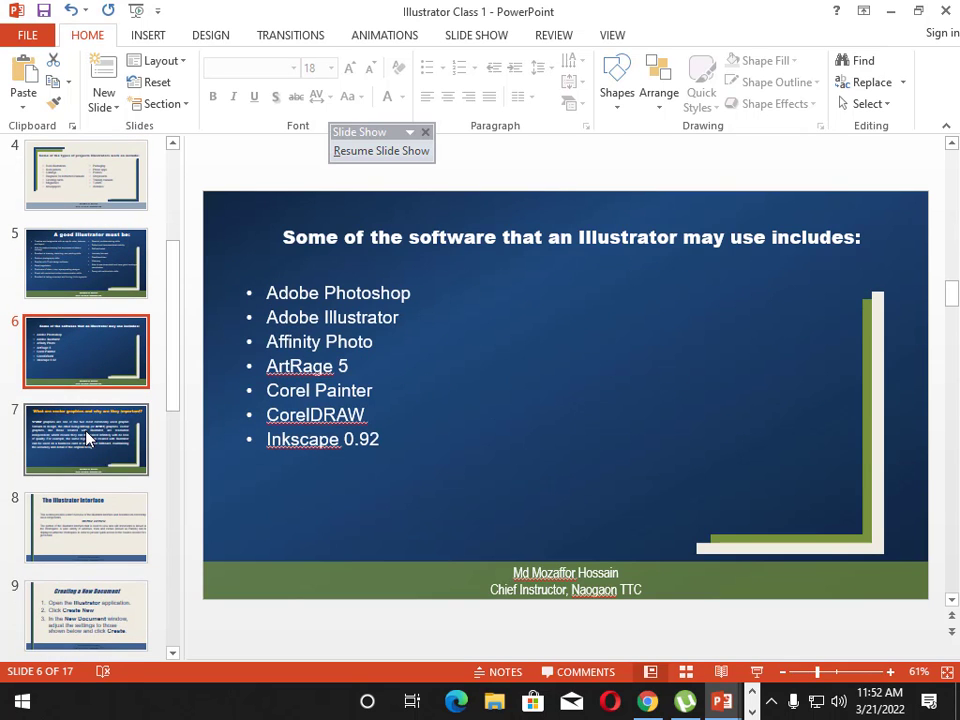
click(88, 440)
click(110, 515)
Step: Continue through slides 9 to 11 and stop on slide 12, 'Properties panel'
scroll(115, 530, down, 1)
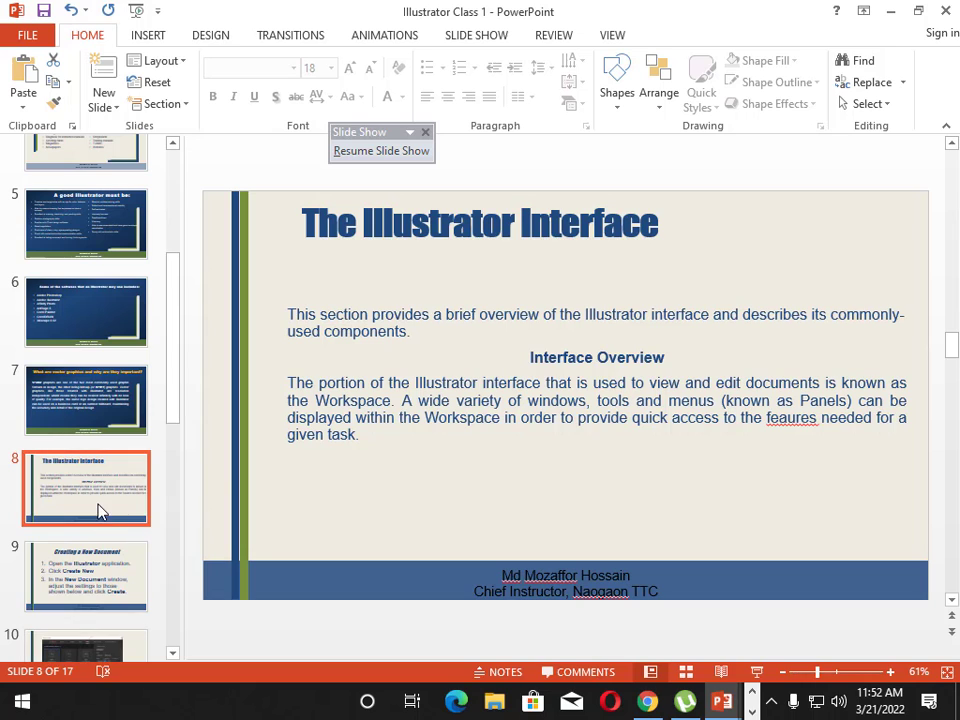
click(71, 561)
scroll(100, 561, down, 1)
click(100, 556)
scroll(100, 553, down, 1)
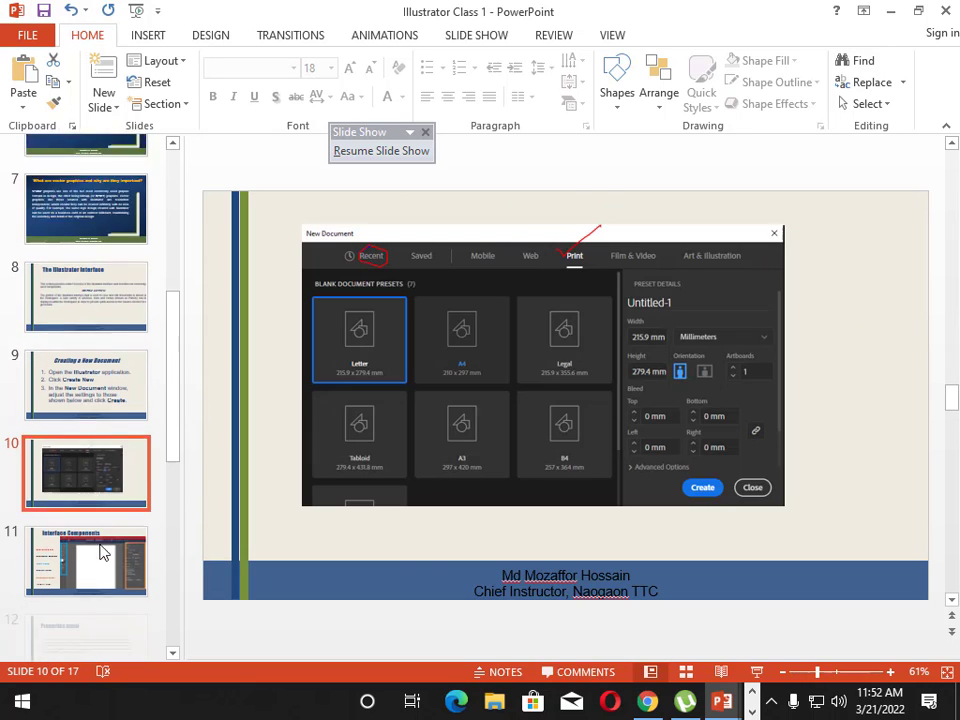
click(100, 551)
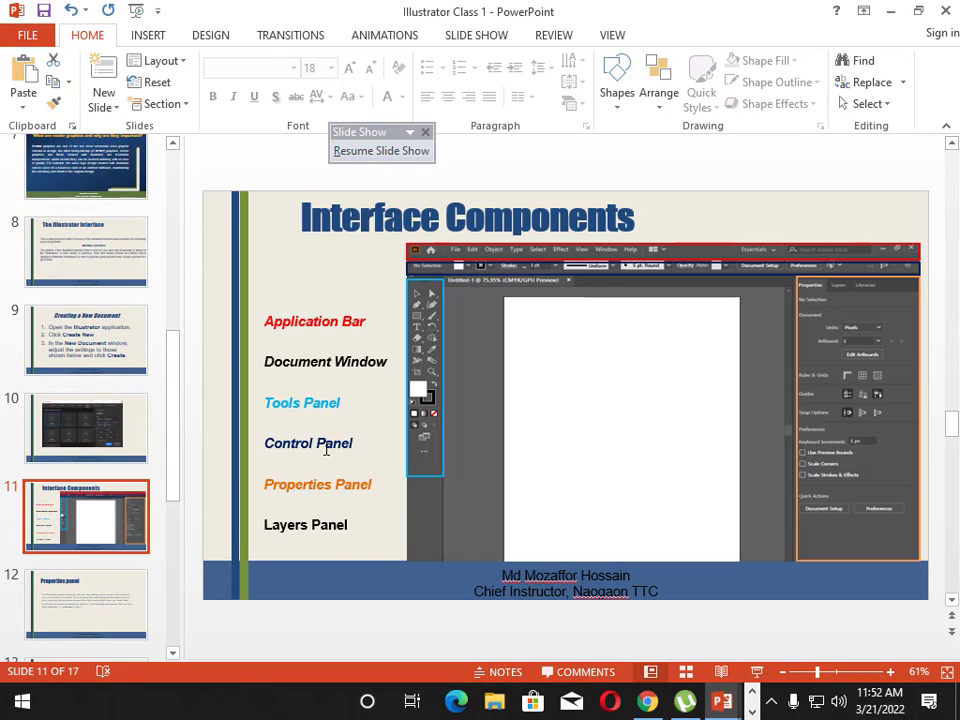
scroll(113, 562, down, 1)
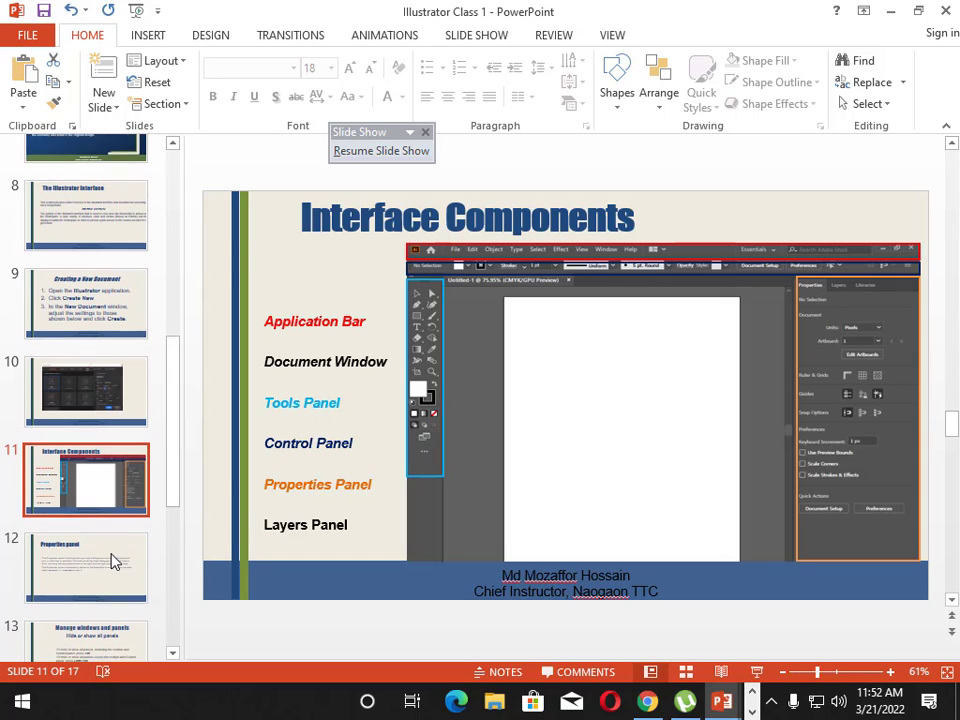
click(113, 562)
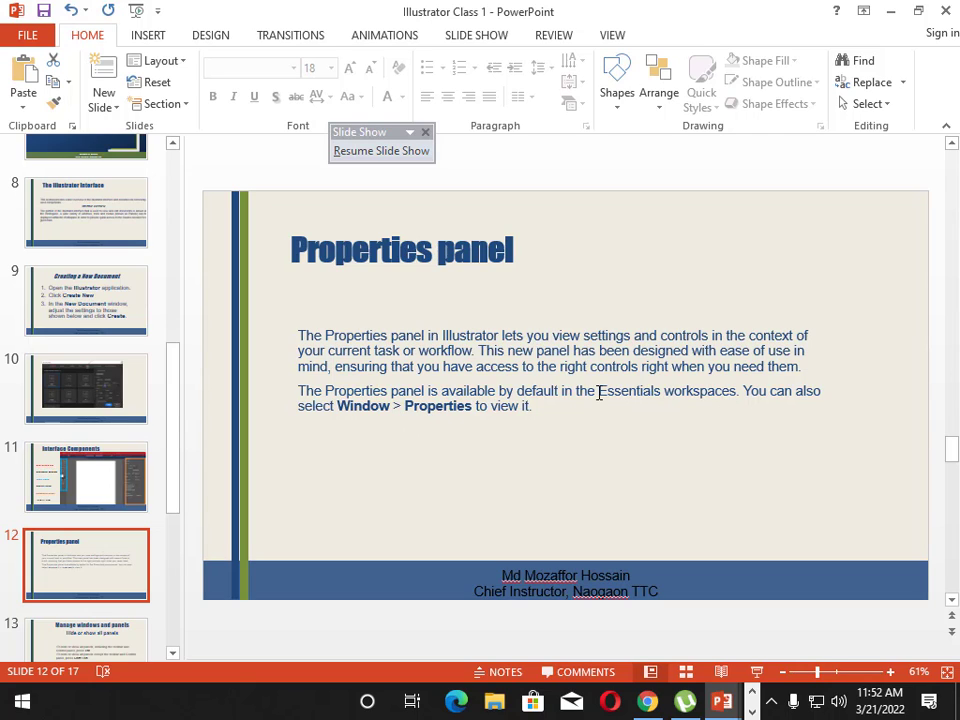
Step: Highlight 'Essentials workspaces' in the slide text, then clear the highlight
drag(599, 393, 701, 396)
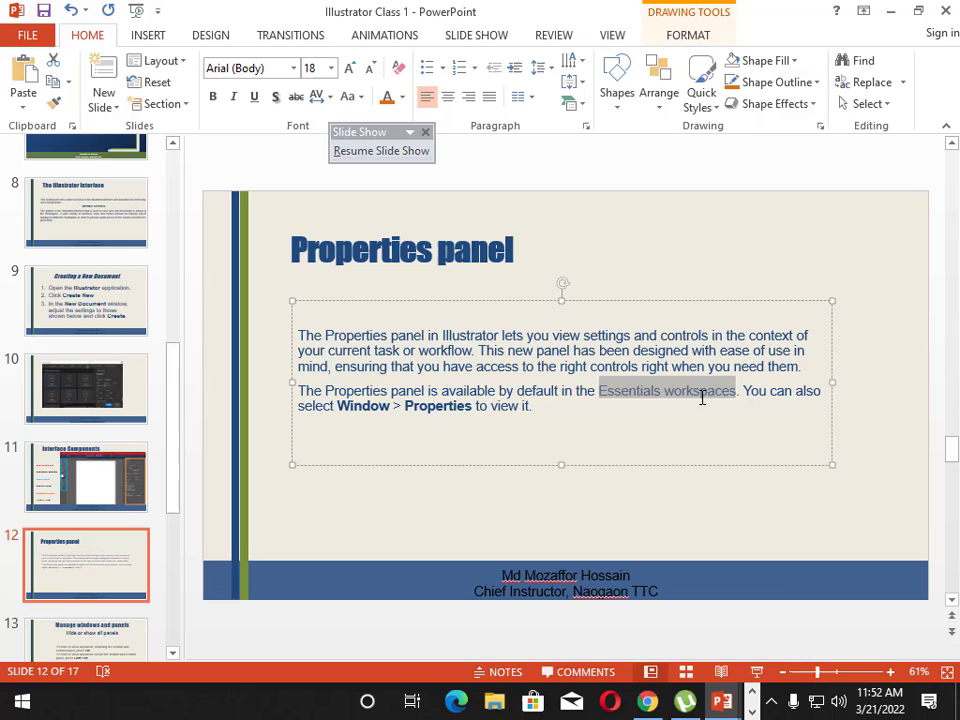
click(403, 421)
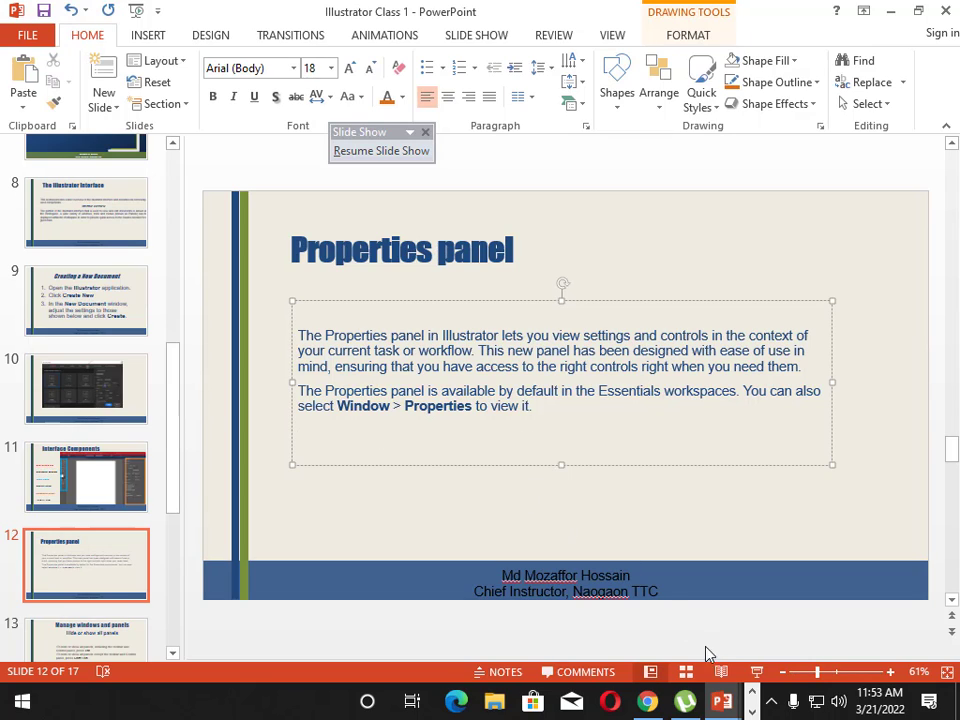
click(752, 712)
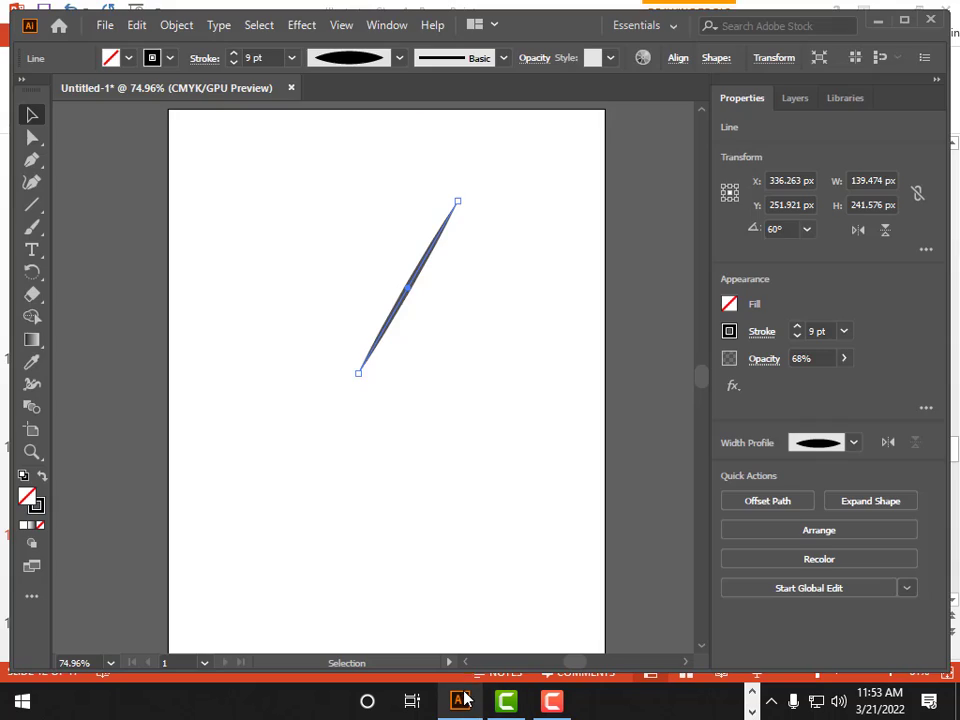
Step: In Illustrator, switch the workspace to Layout, then back to Essentials
click(460, 701)
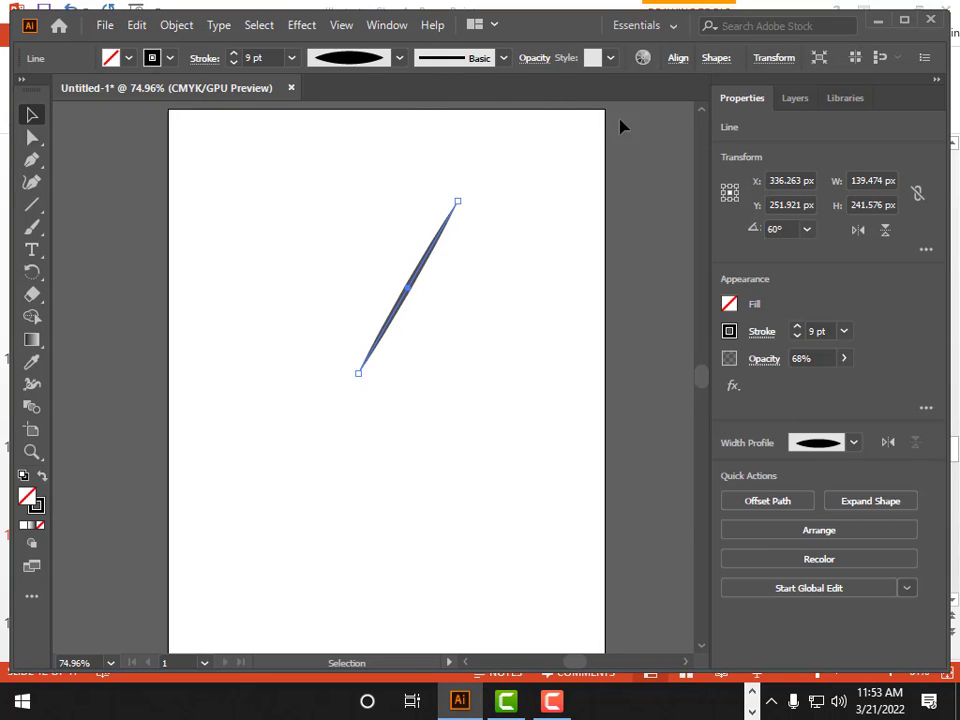
click(673, 30)
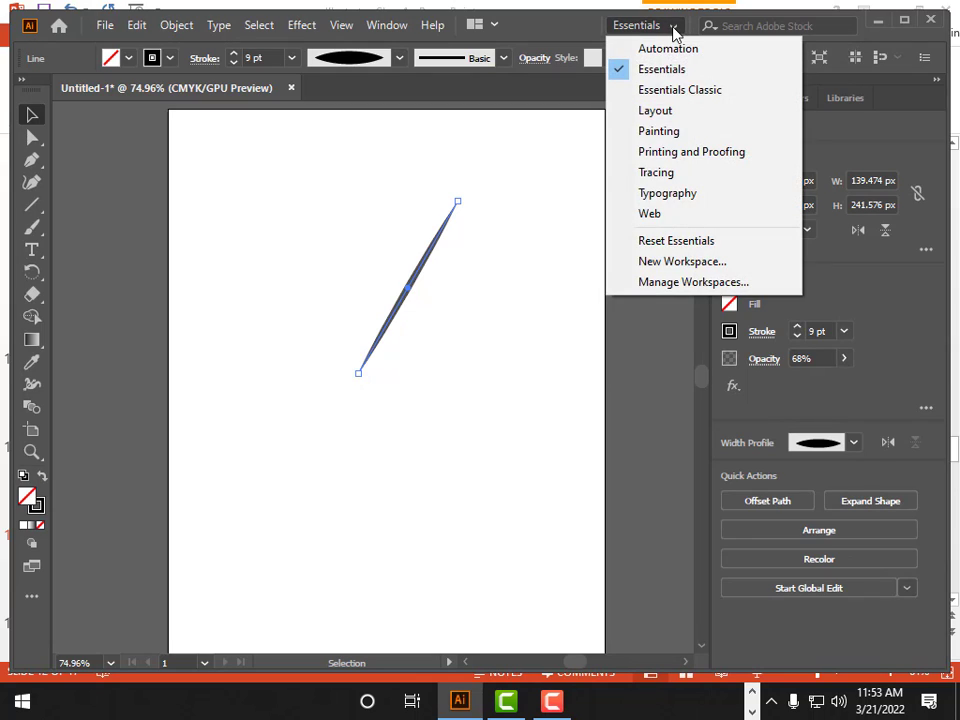
click(690, 112)
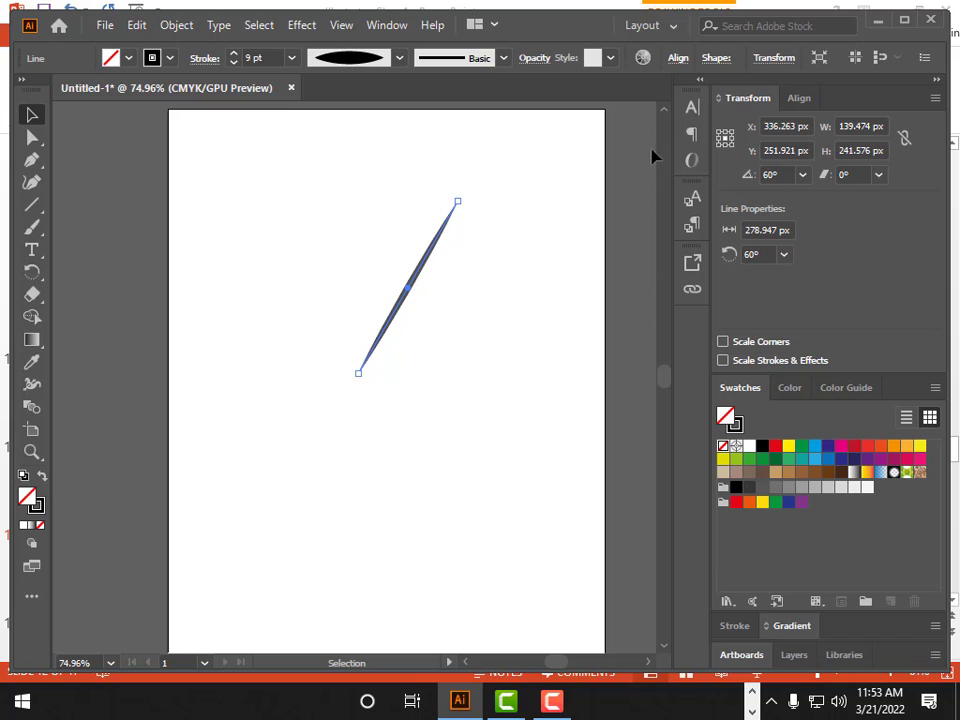
click(673, 26)
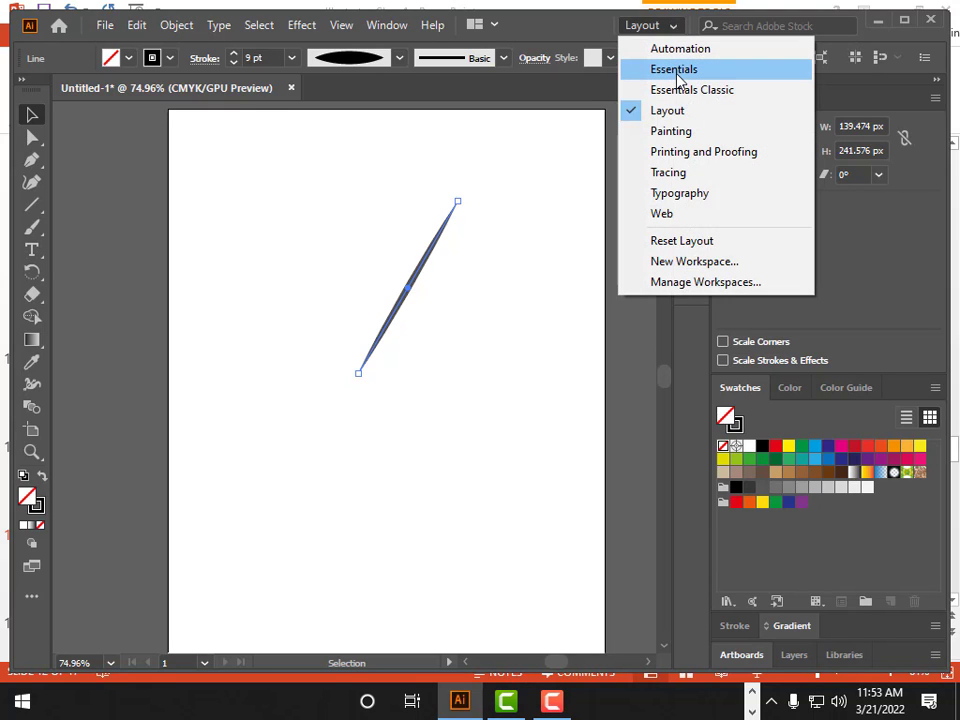
click(677, 72)
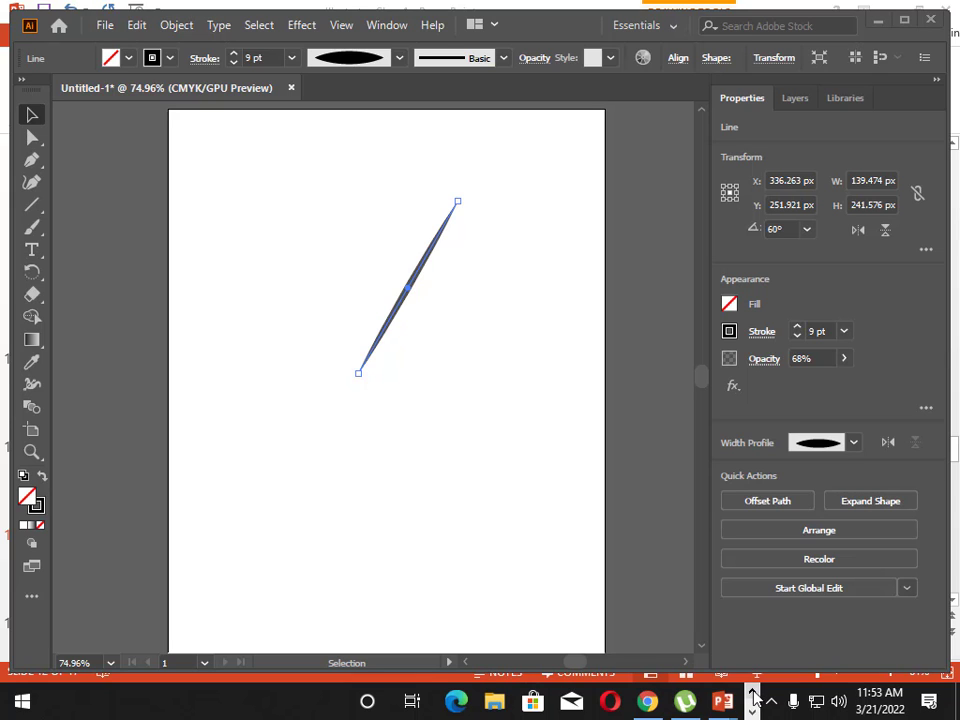
Step: Advance the slide show to 'Manage windows and panels', then return to Illustrator
mouse_move(728, 698)
click(770, 635)
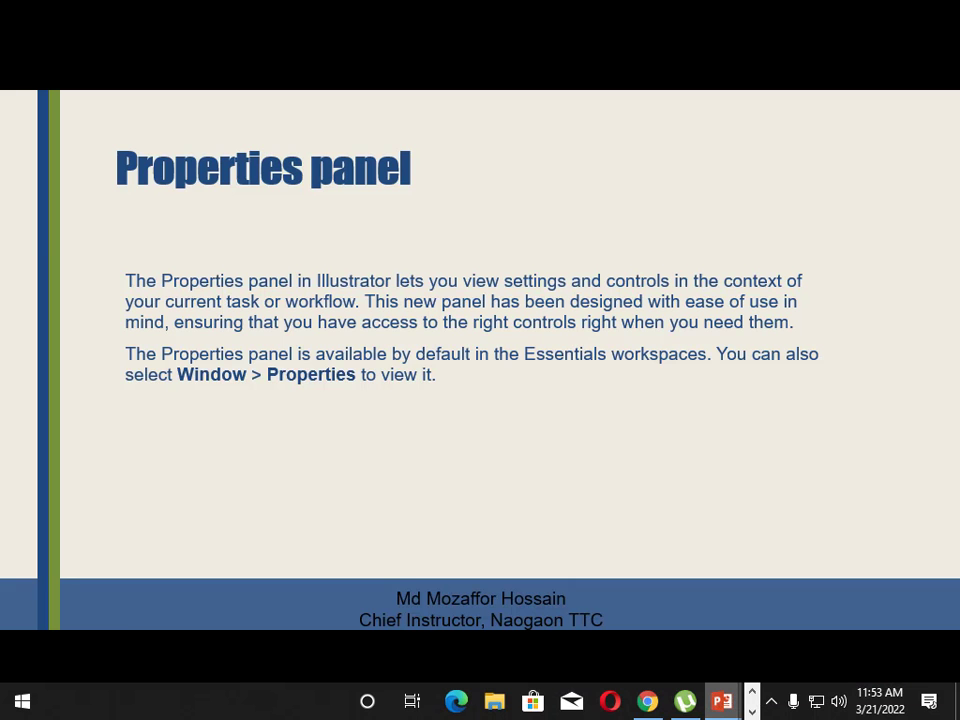
click(290, 420)
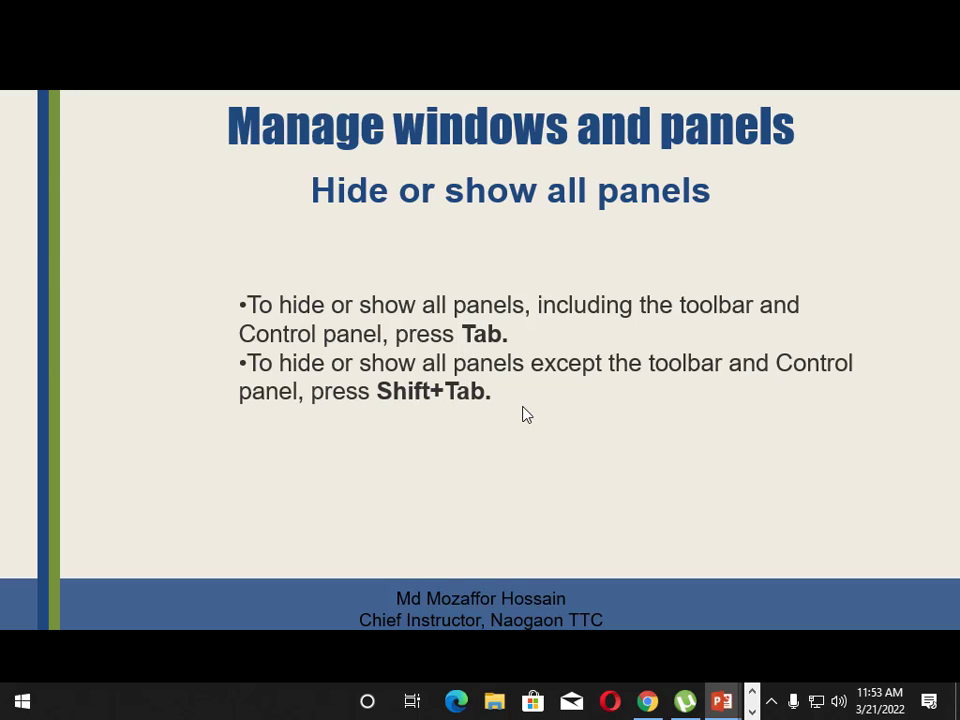
click(753, 693)
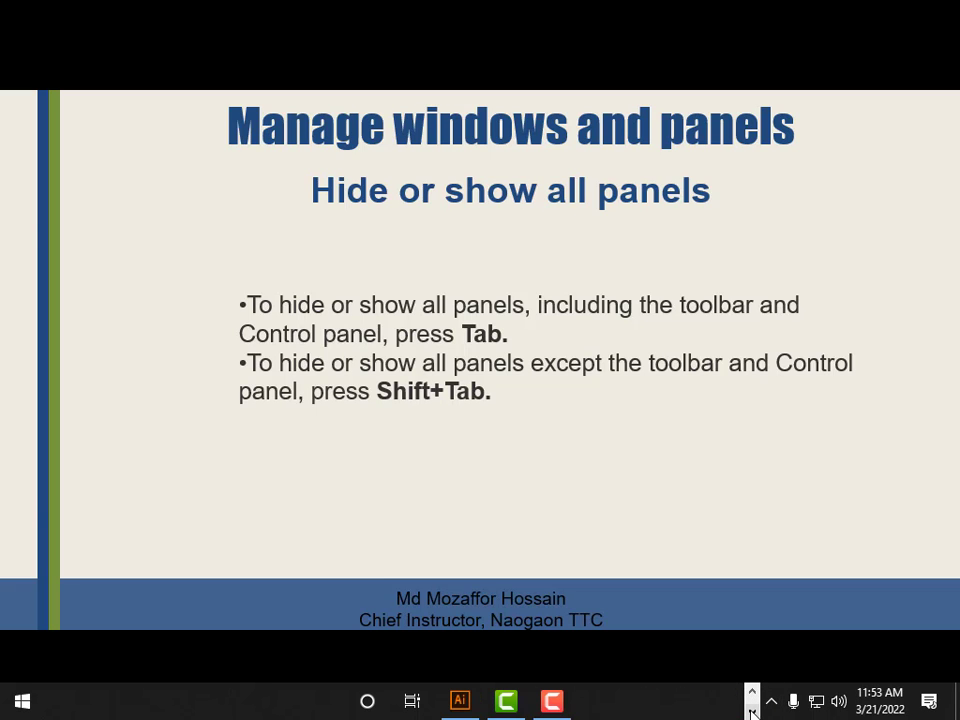
click(461, 701)
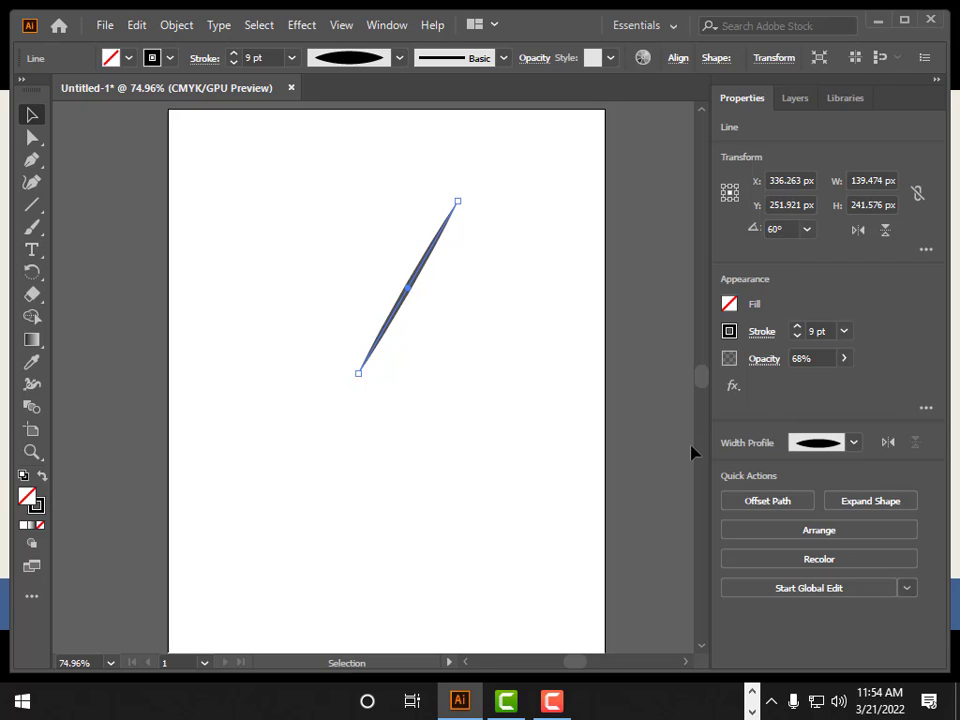
key(Tab)
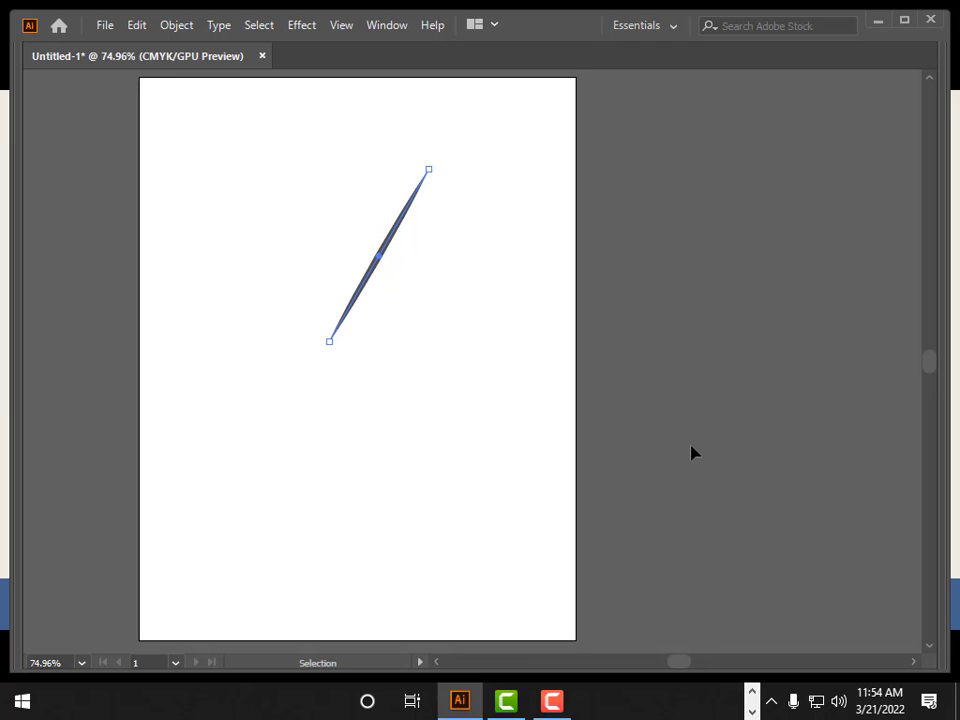
key(Tab)
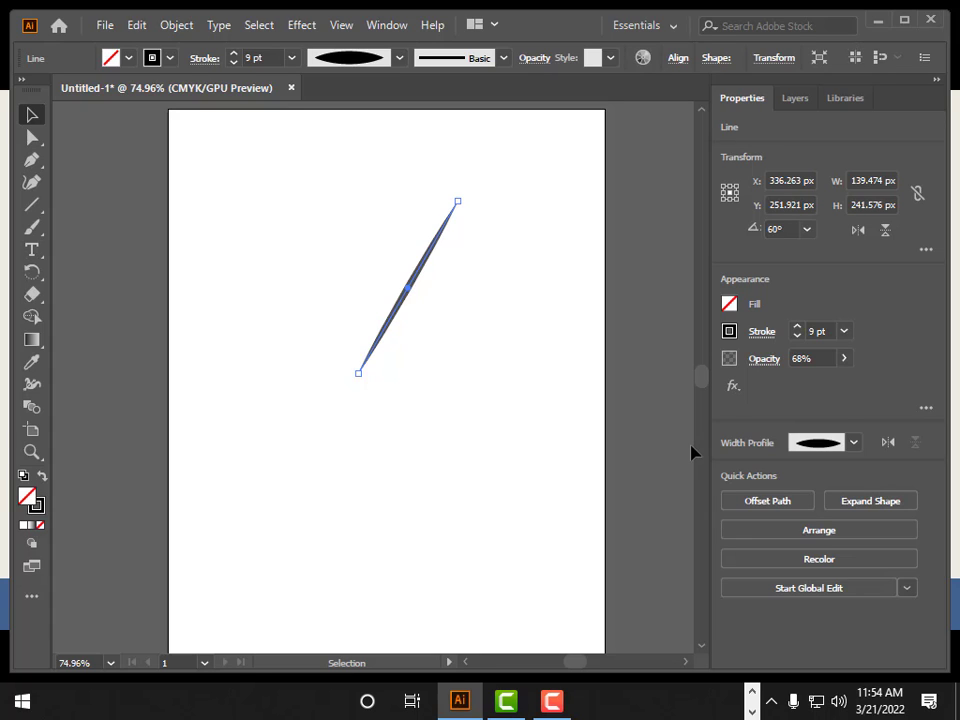
key(Tab)
key(Tab)
key(shift+Tab)
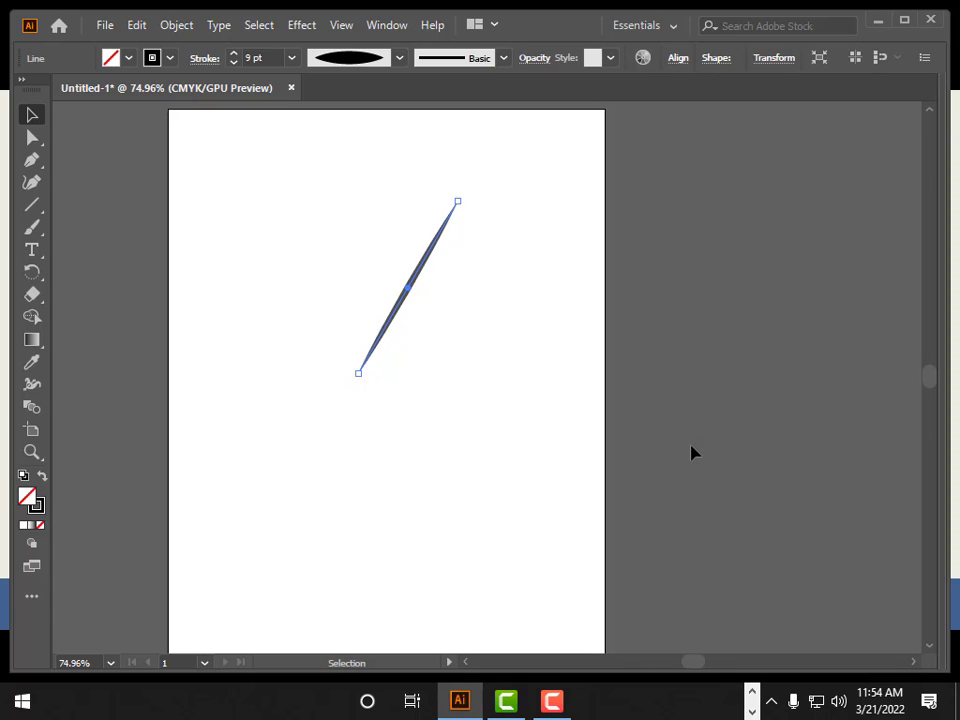
key(shift)
key(shift+Tab)
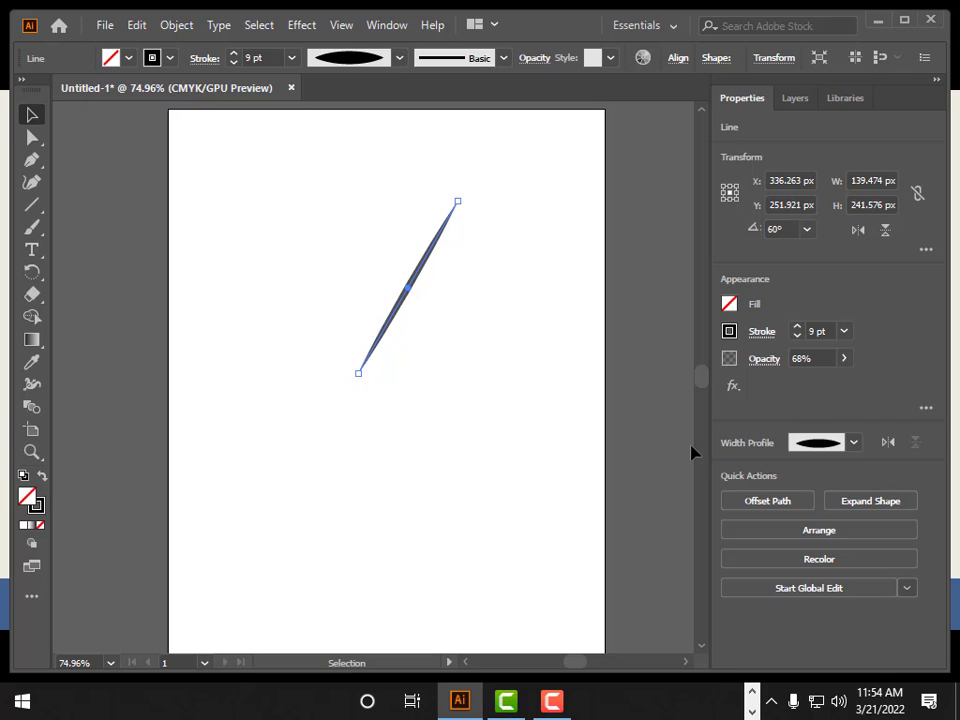
click(751, 689)
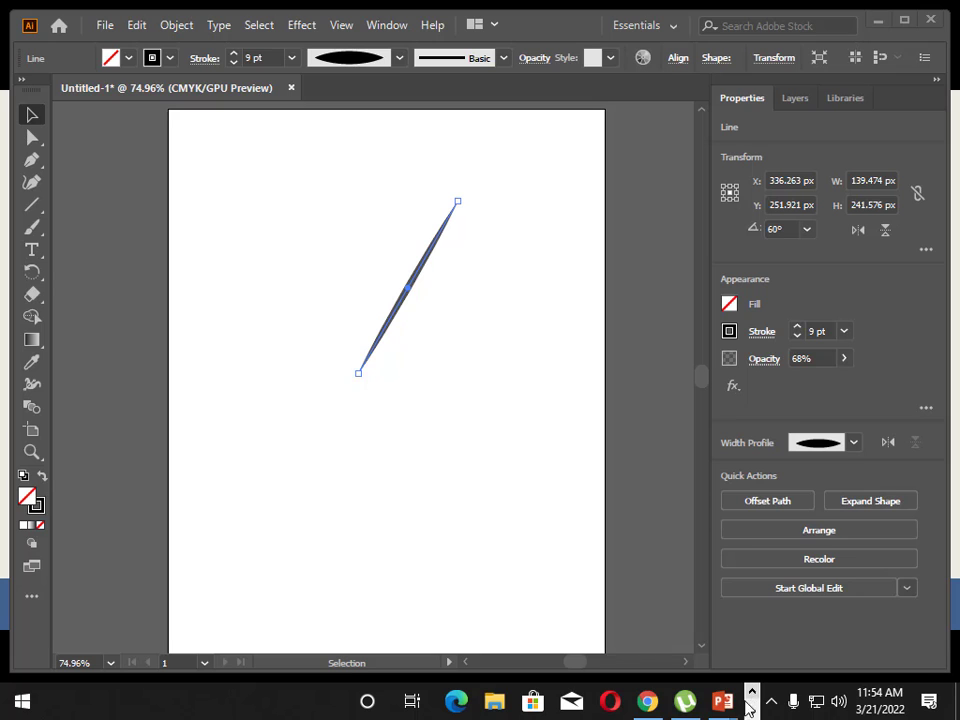
Step: Advance the PowerPoint slide show to 'Enter values in panels and dialog boxes'
mouse_move(722, 700)
click(825, 630)
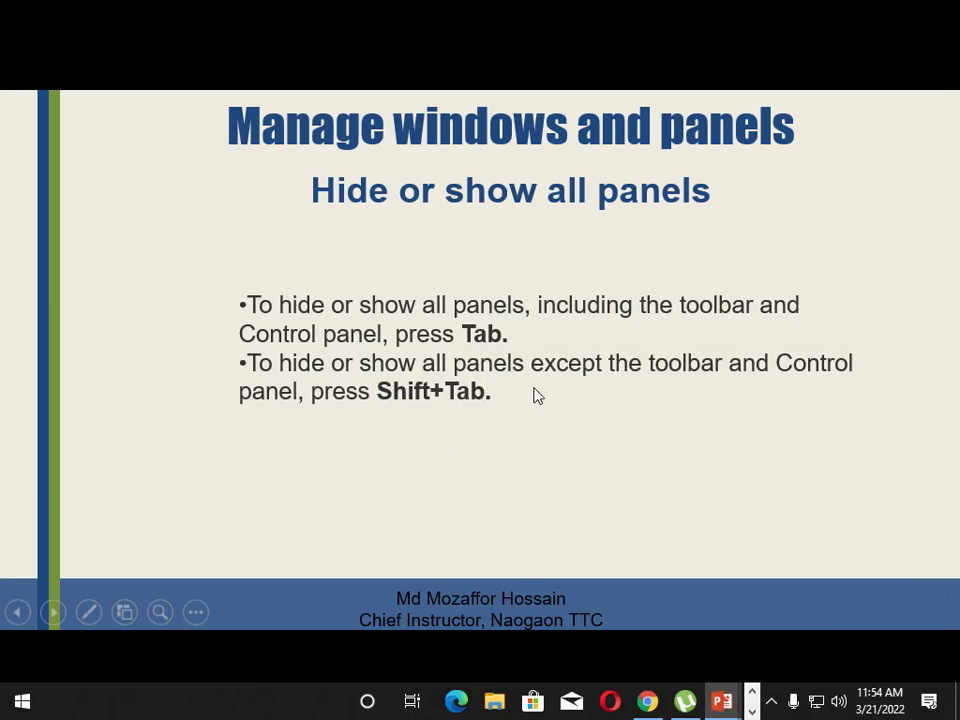
click(507, 404)
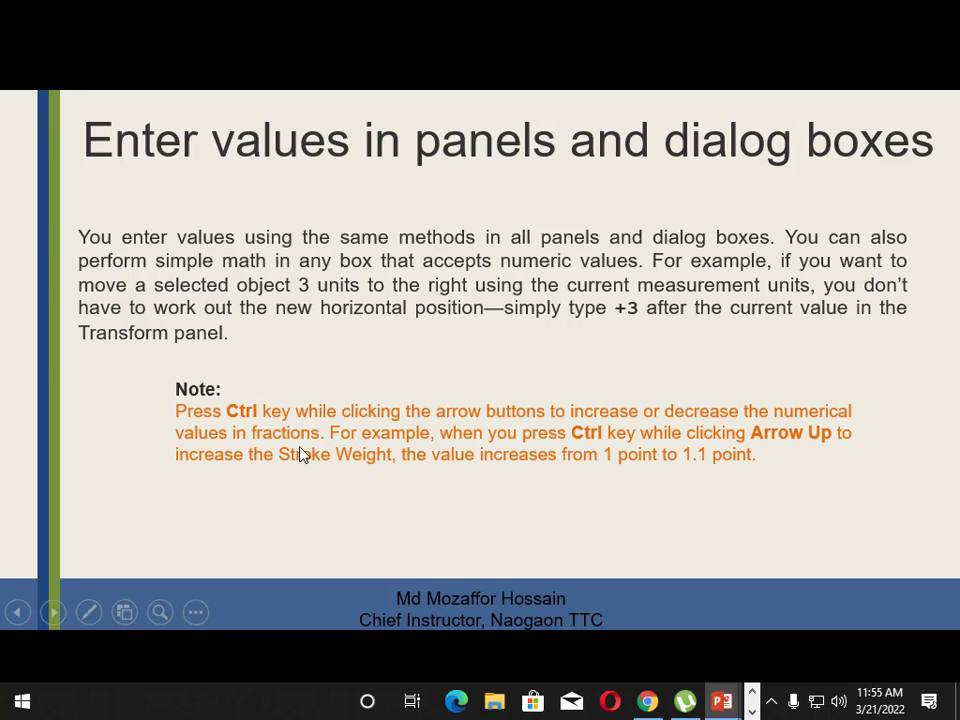
click(752, 709)
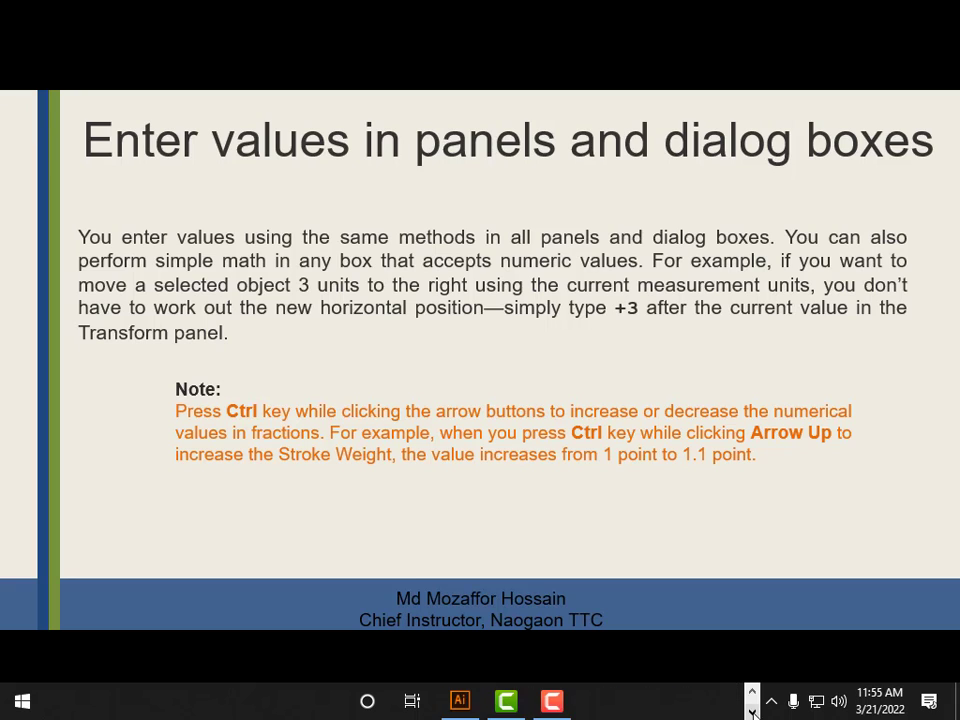
Step: Step the line's stroke weight up from 9 pt to 15 pt with the arrow keys
click(459, 704)
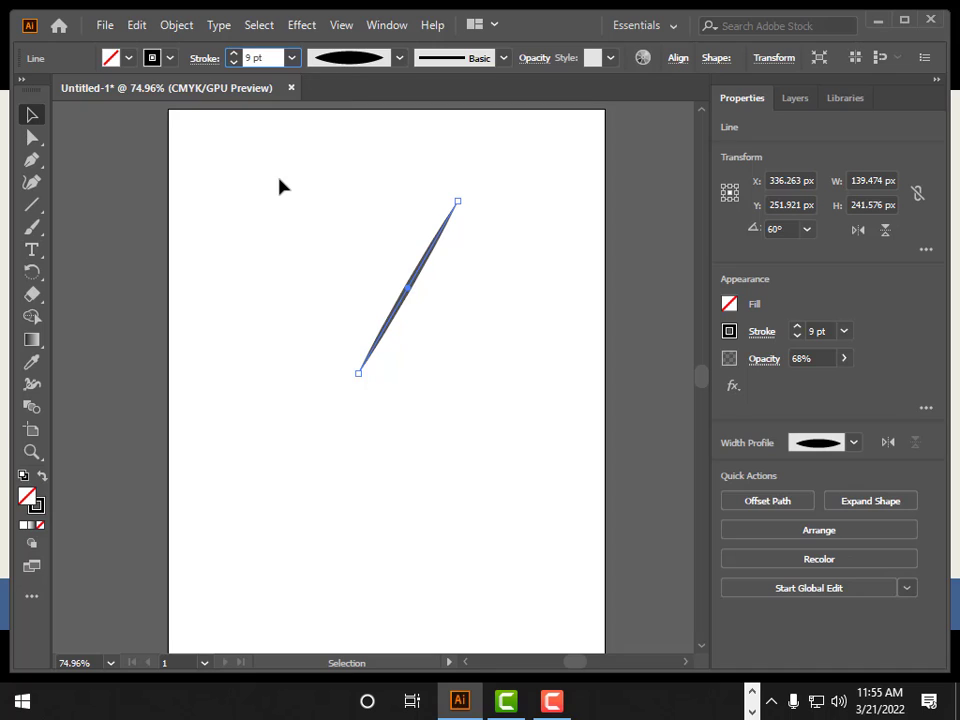
click(292, 60)
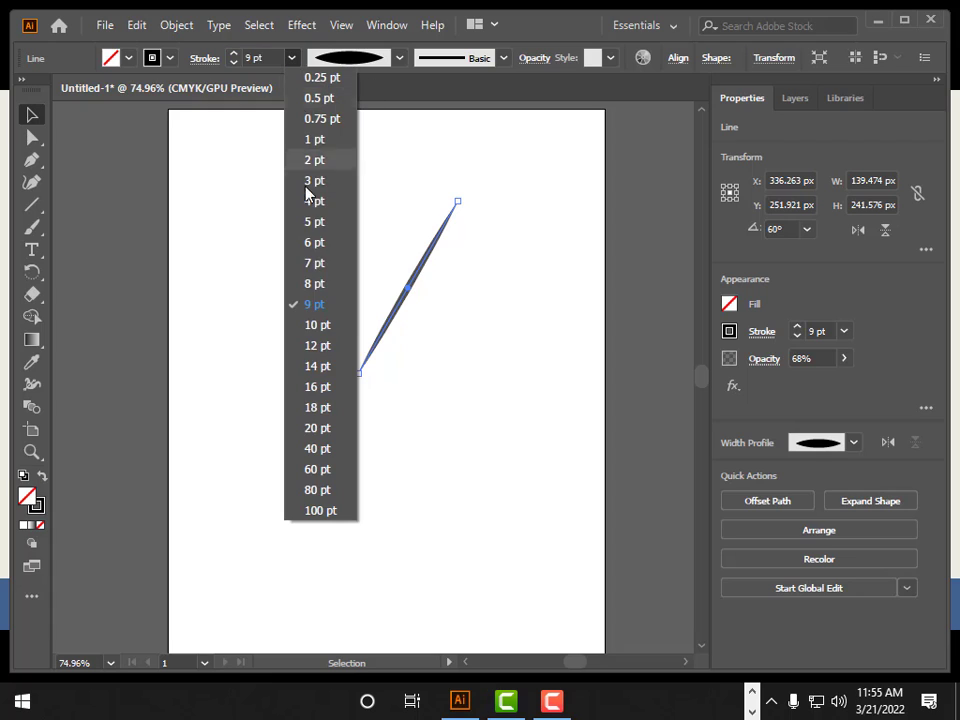
click(230, 175)
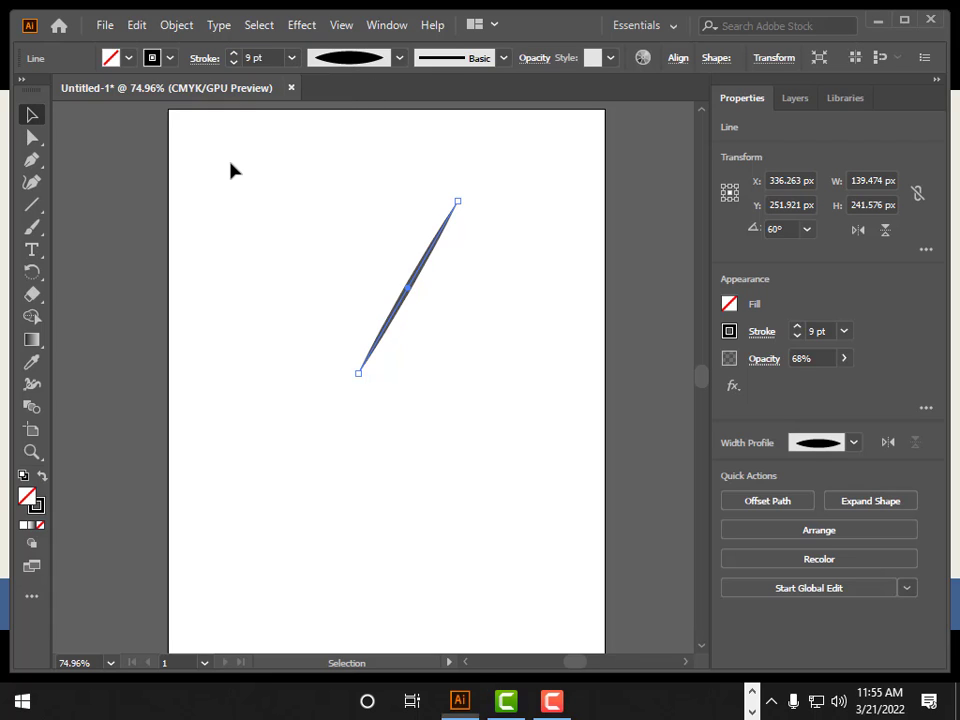
click(255, 58)
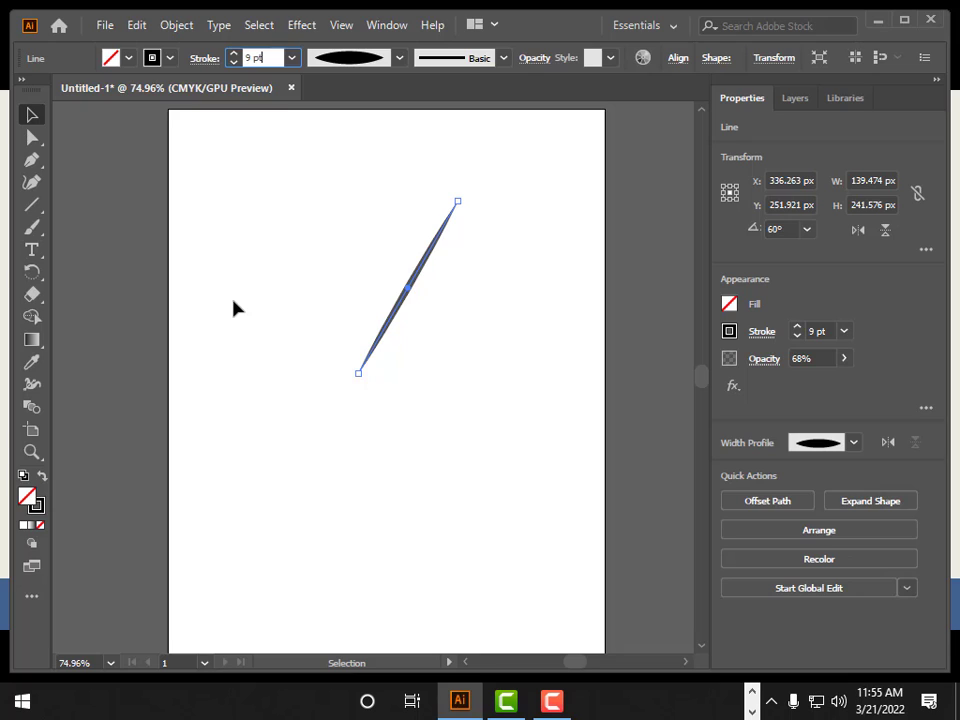
key(Up)
key(Up)
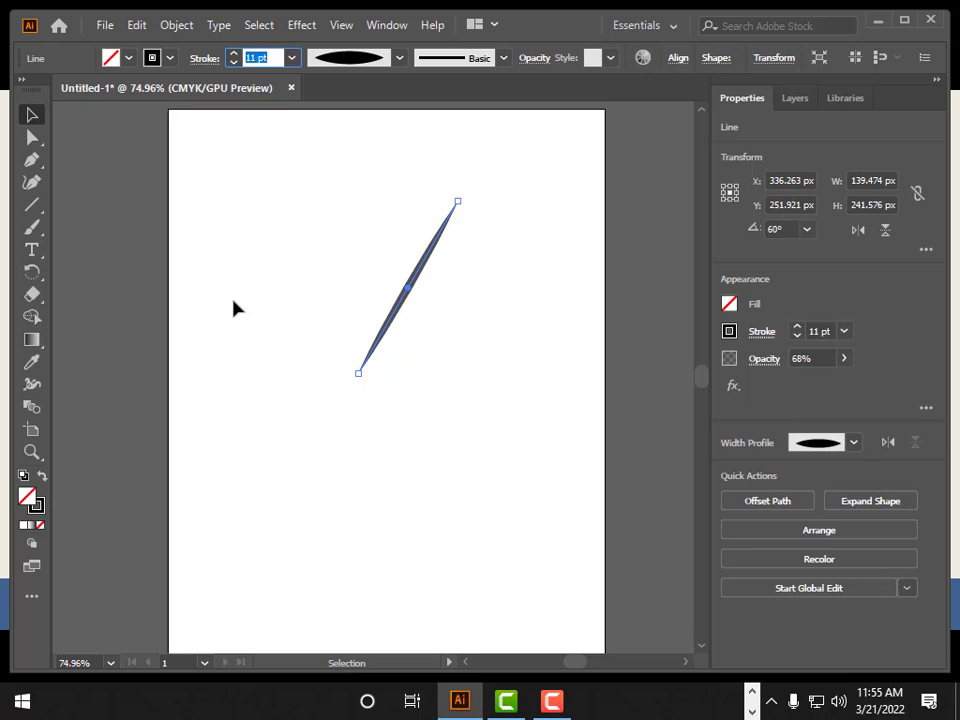
key(Up)
key(Up)
key(Up)
key(Up)
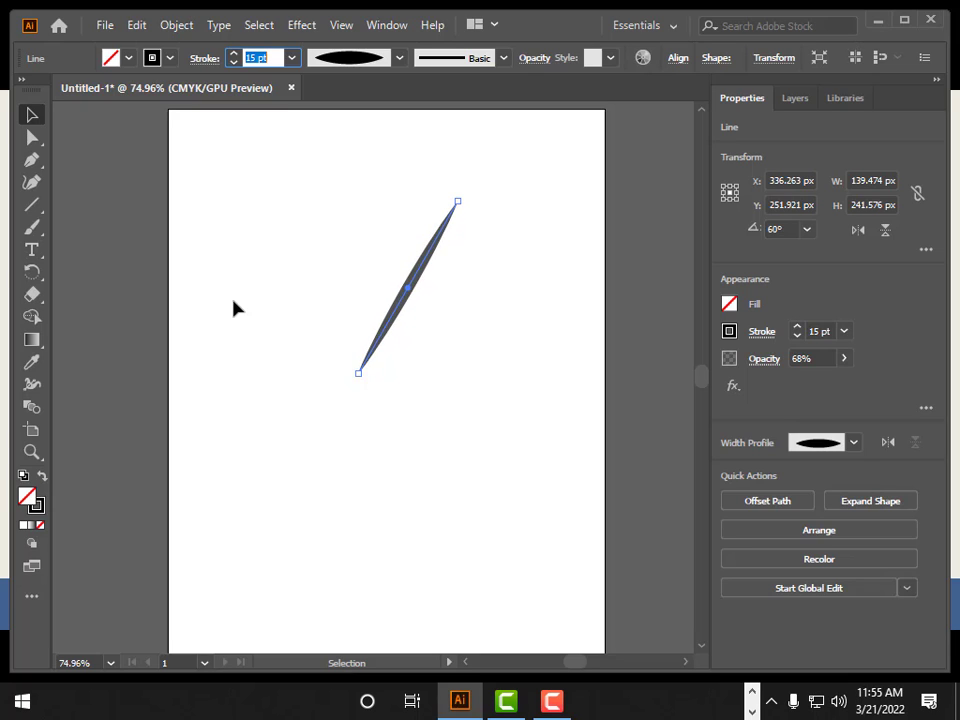
key(Down)
key(Down)
key(Down)
key(Down)
key(Down)
key(Down)
key(Up)
key(Up)
key(Up)
key(Up)
key(Up)
key(Up)
key(Up)
key(Up)
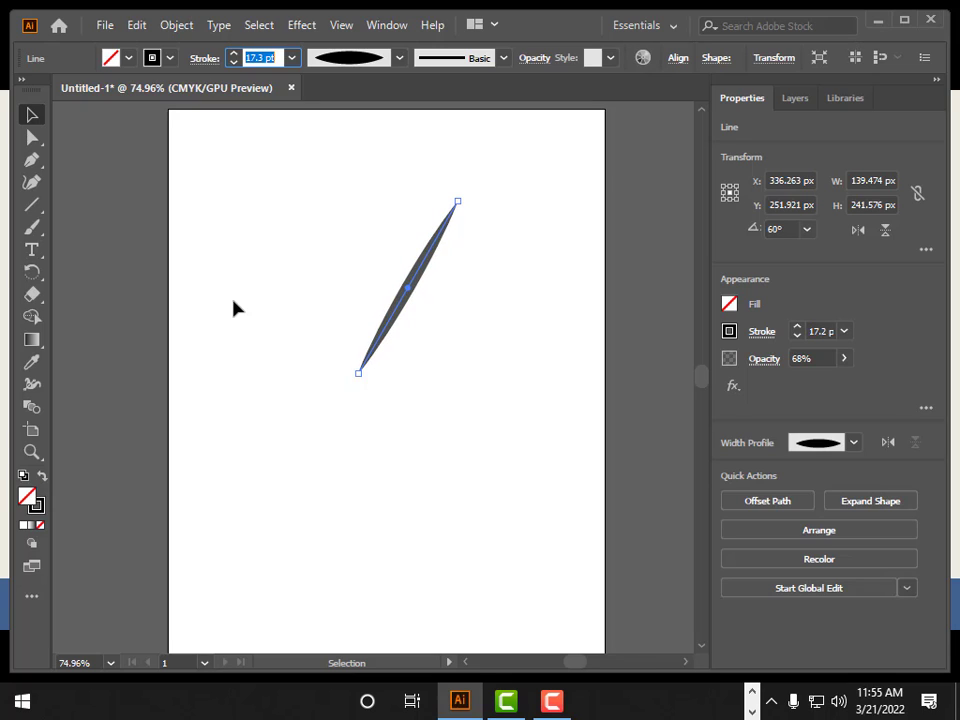
Step: Try stroke weights of 18.6 pt and 19.4 pt, then set it to 22 pt
key(Up)
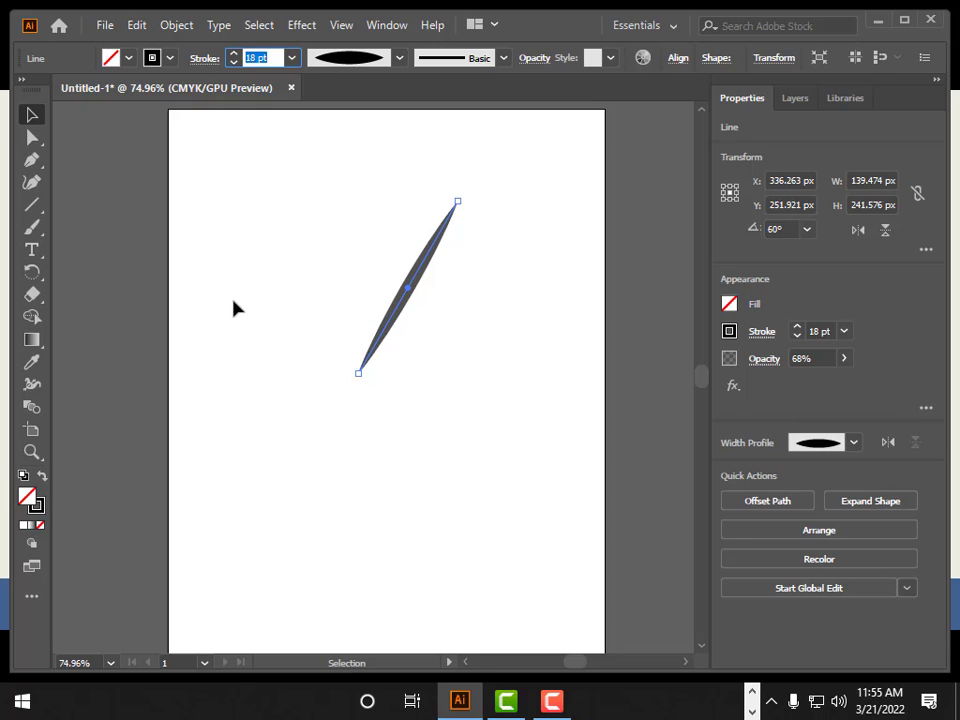
text(18.6)
key(Return)
key(Up)
key(ctrl+Up)
key(ctrl+Up)
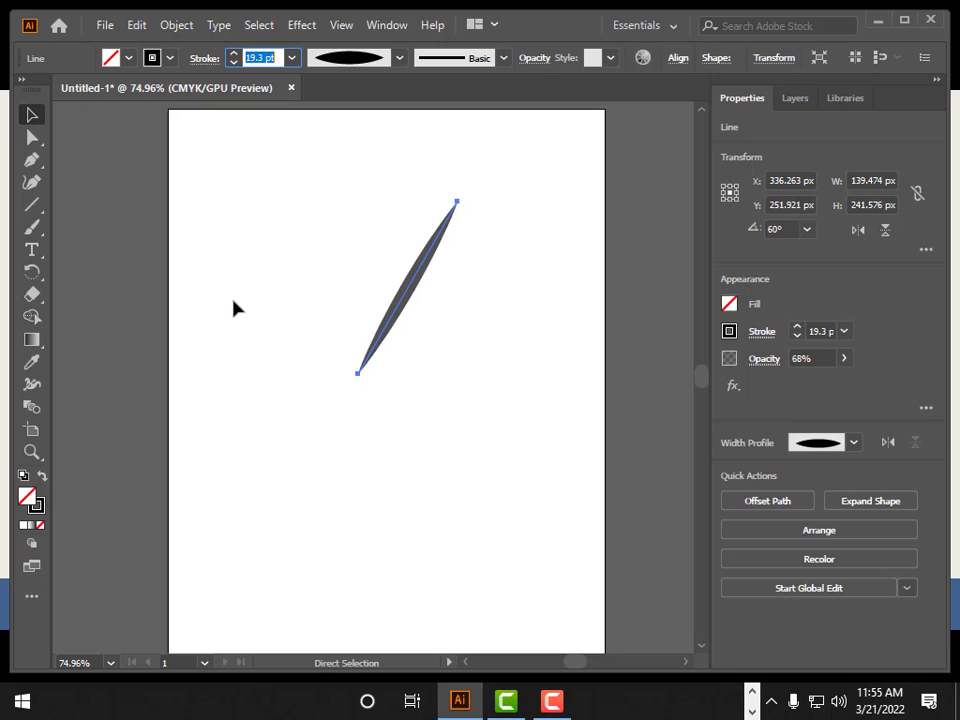
key(ctrl+Up)
key(ctrl+Up)
text(22)
key(Return)
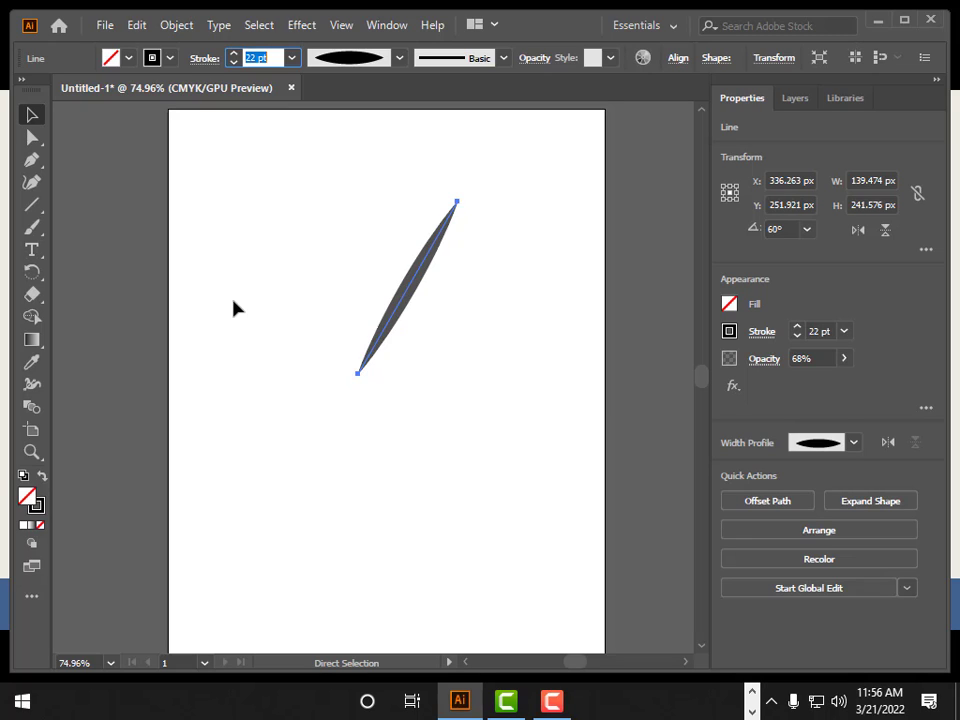
Step: Advance the slide show to 'Control panel overview', then switch back to Illustrator
key(v)
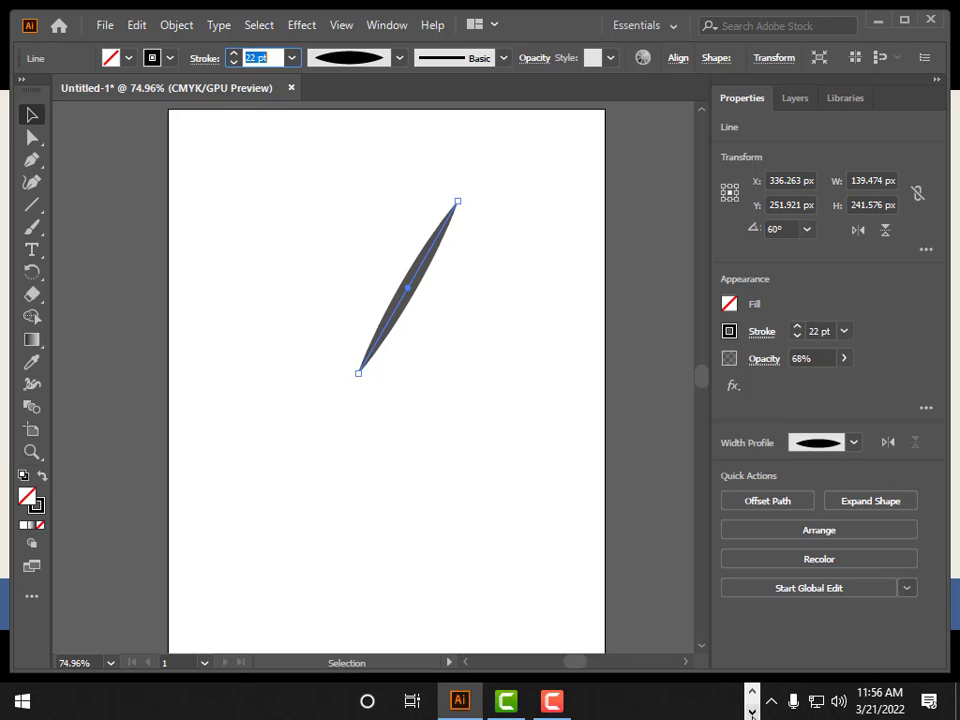
click(752, 712)
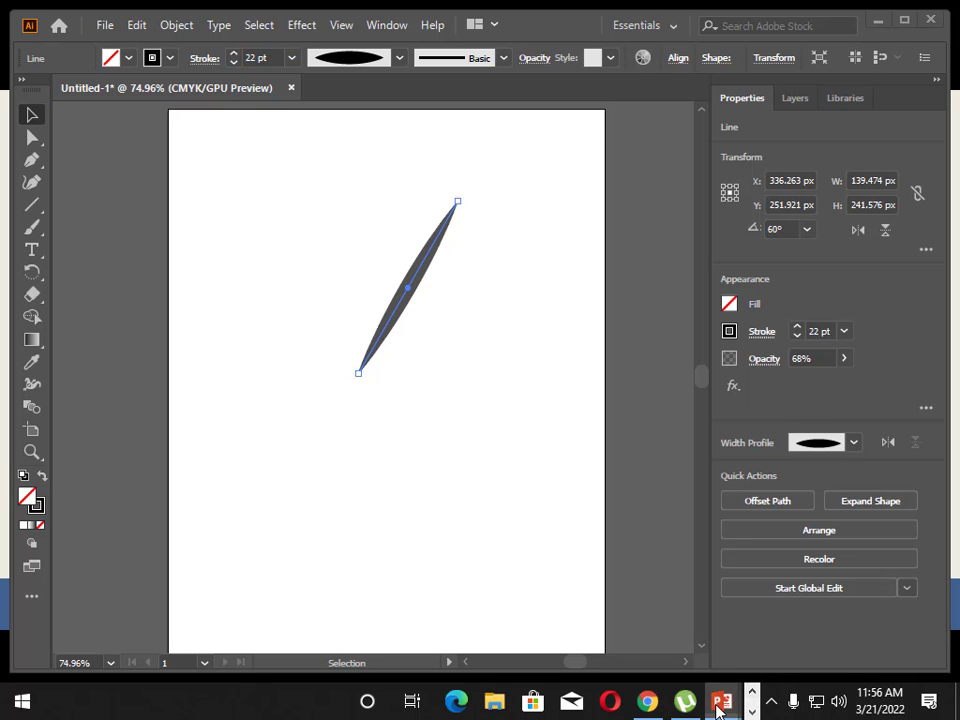
click(718, 710)
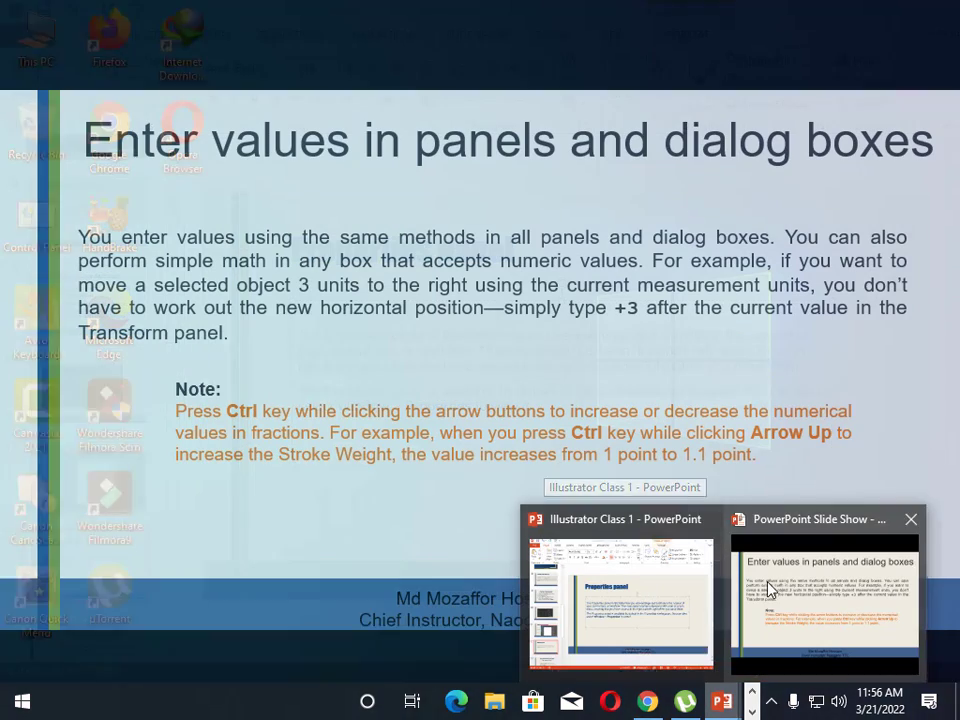
click(825, 600)
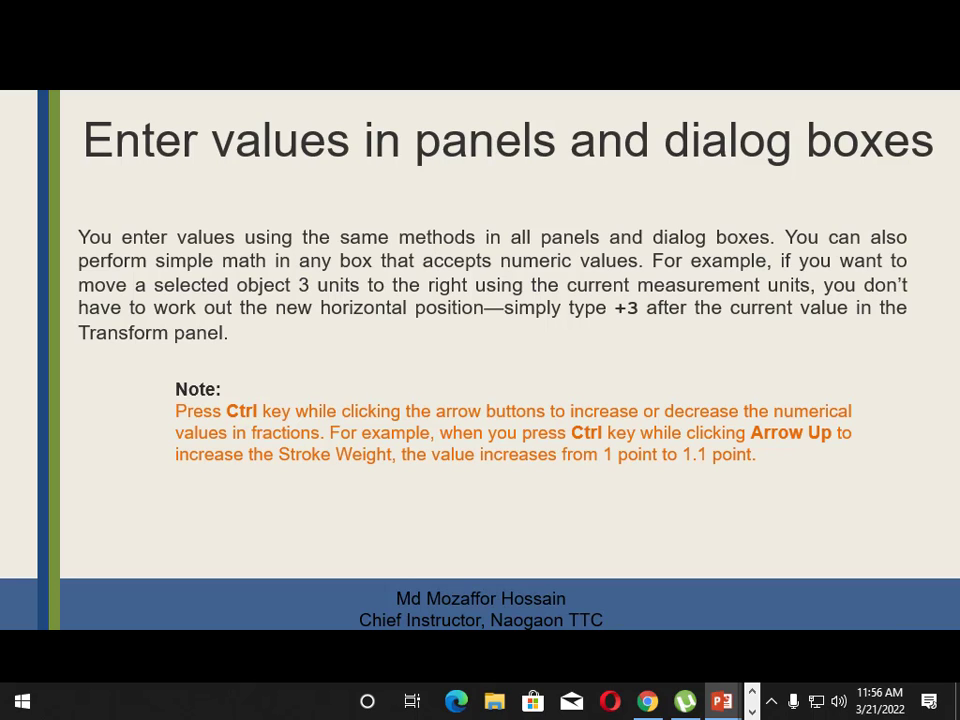
key(Right)
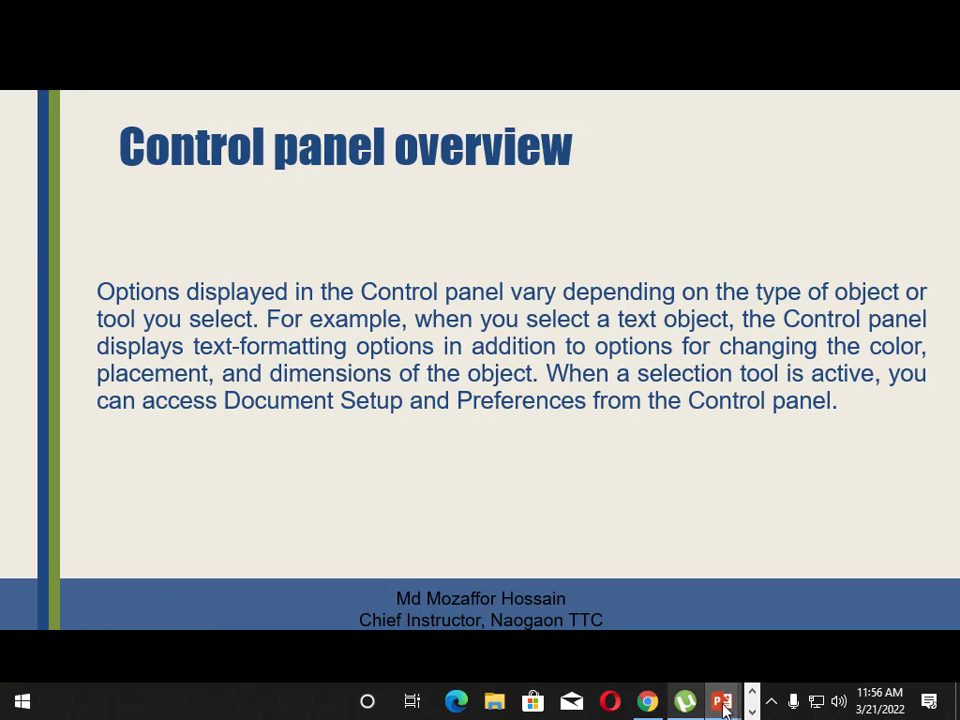
click(753, 692)
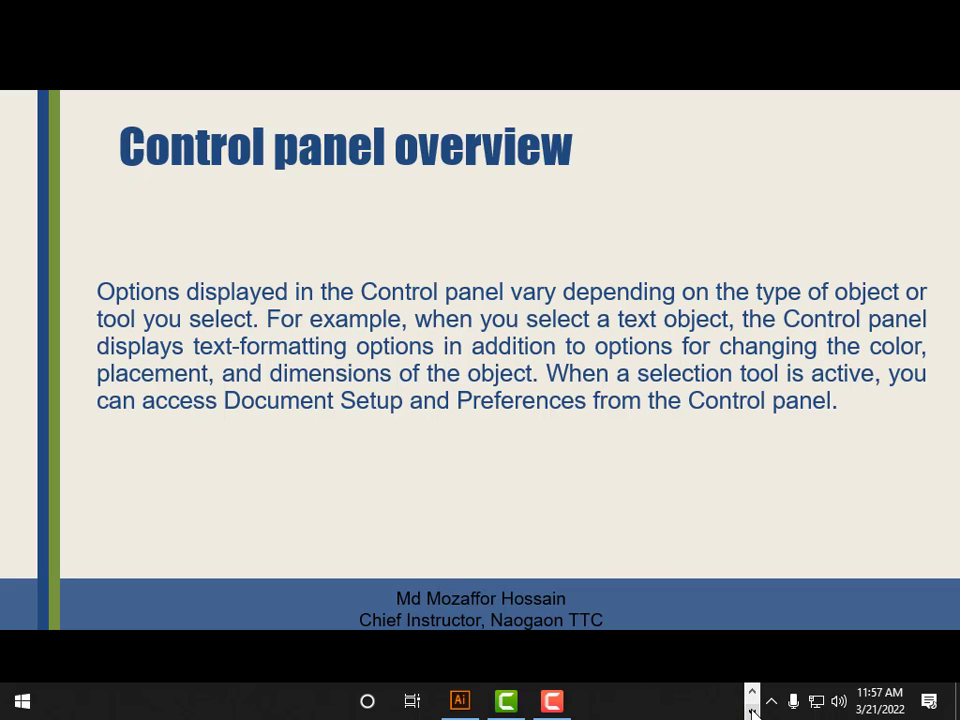
click(468, 702)
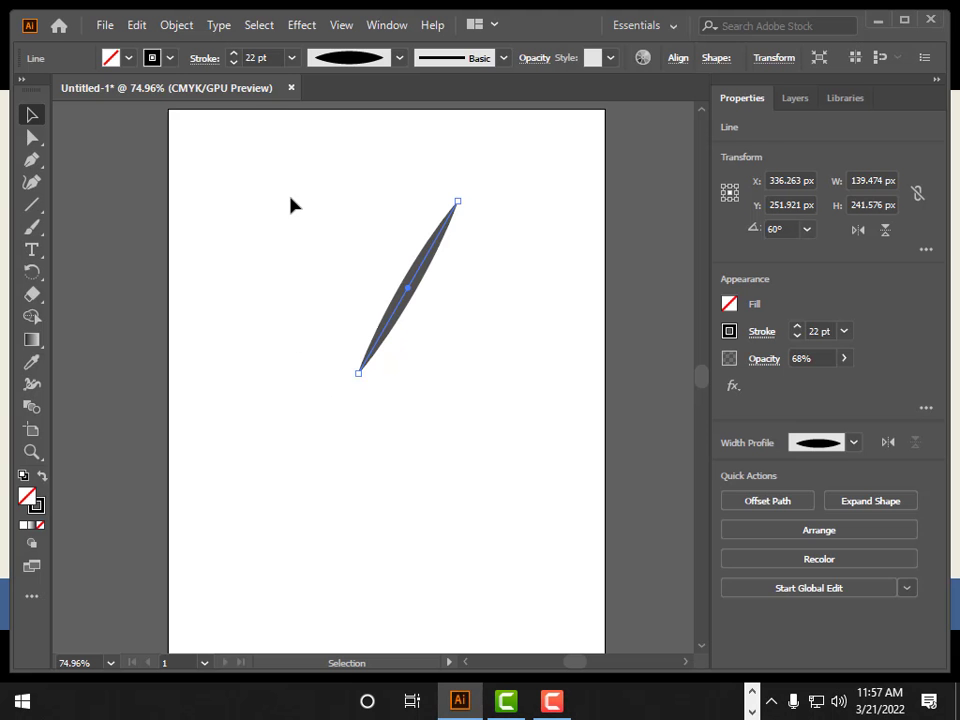
Step: Deselect the line and place two 'Lorem ipsum' placeholder texts near the top-left
click(133, 176)
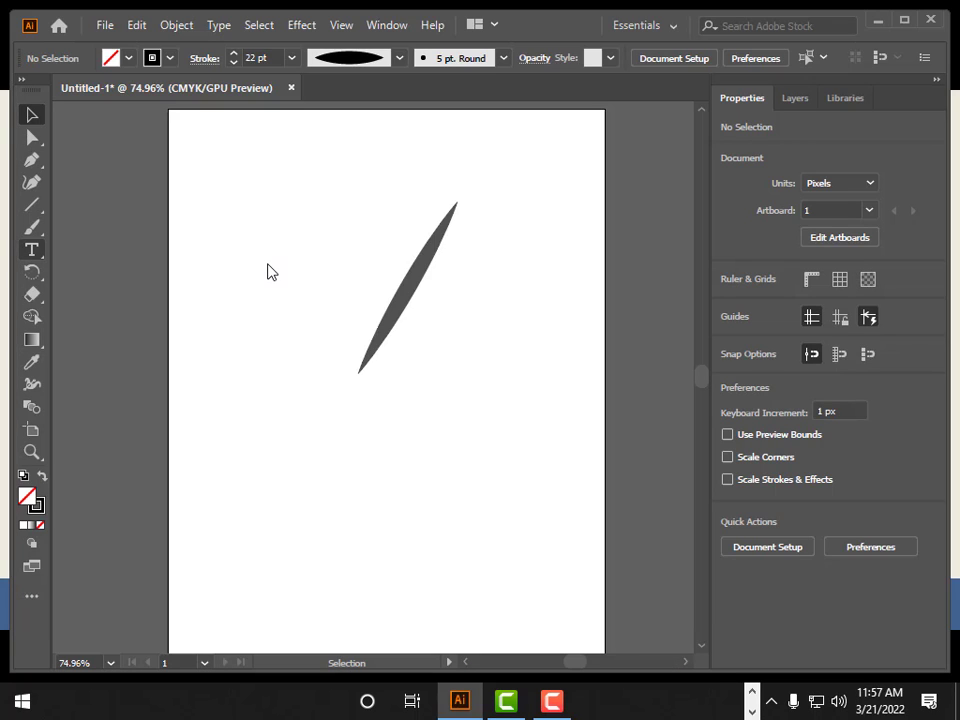
click(199, 213)
key(Escape)
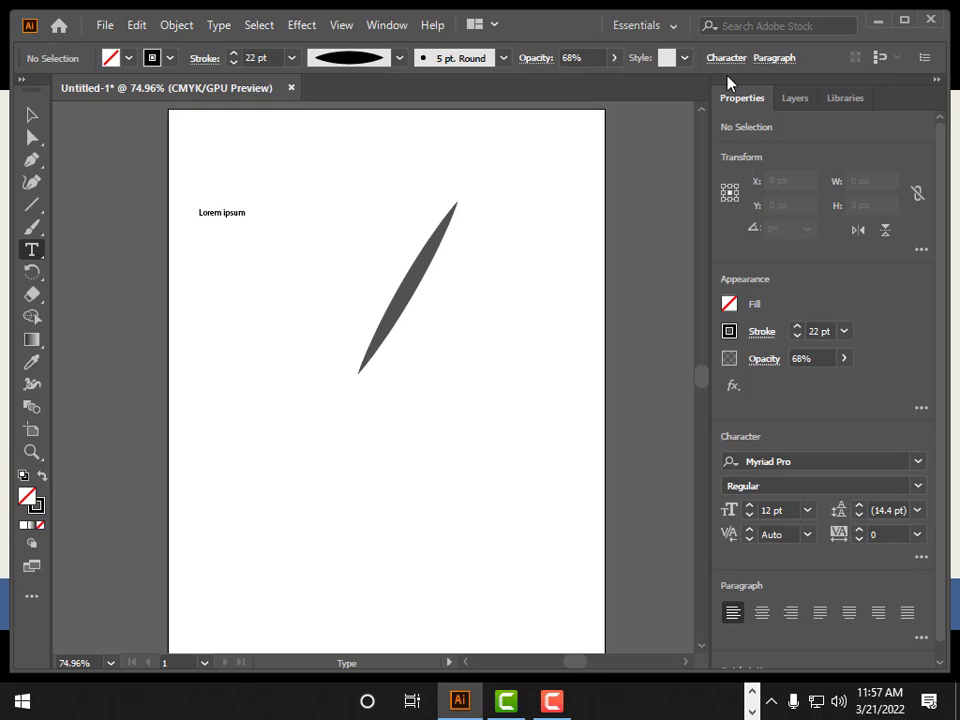
click(234, 206)
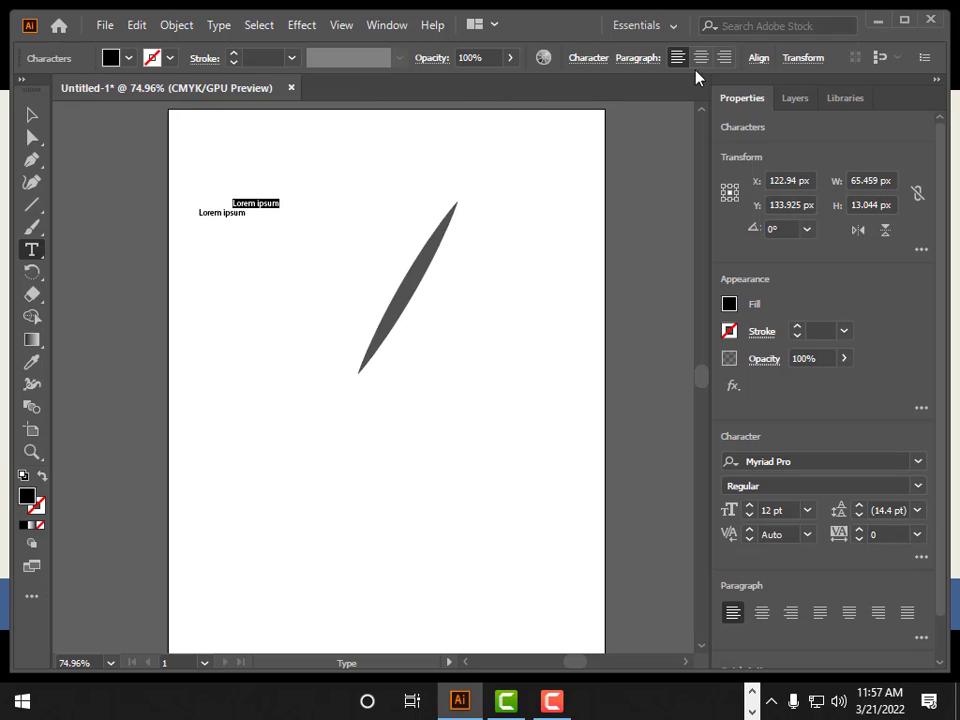
Step: Open the Paragraph and Character options from the Control bar, then close them
click(636, 58)
click(590, 60)
click(590, 60)
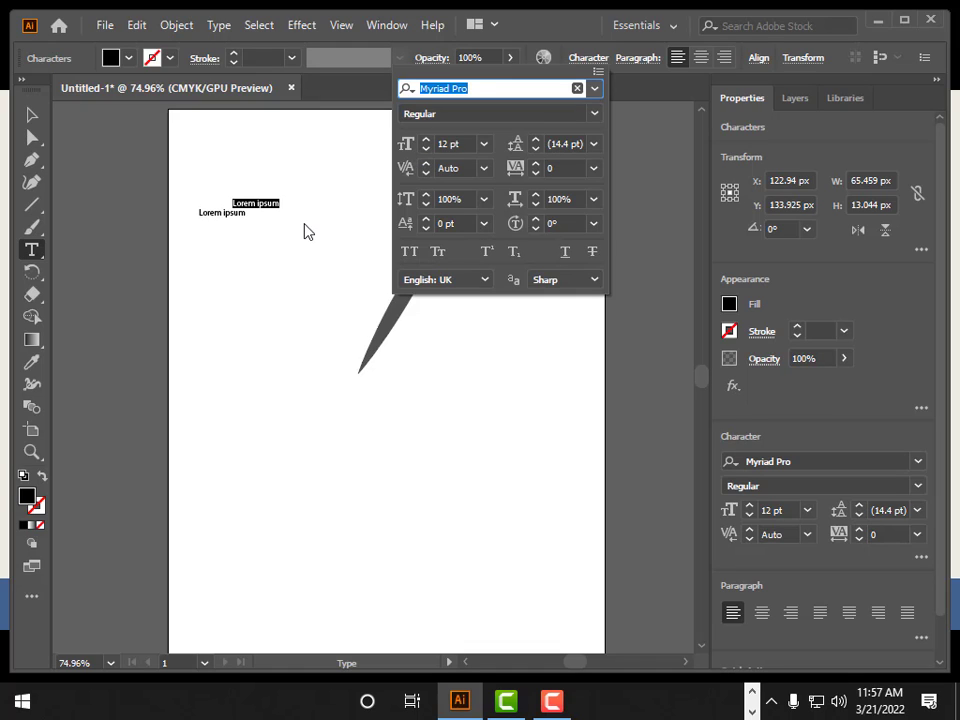
click(752, 710)
Step: Advance the slide show to 'Change screen modes', then return to Illustrator
click(752, 710)
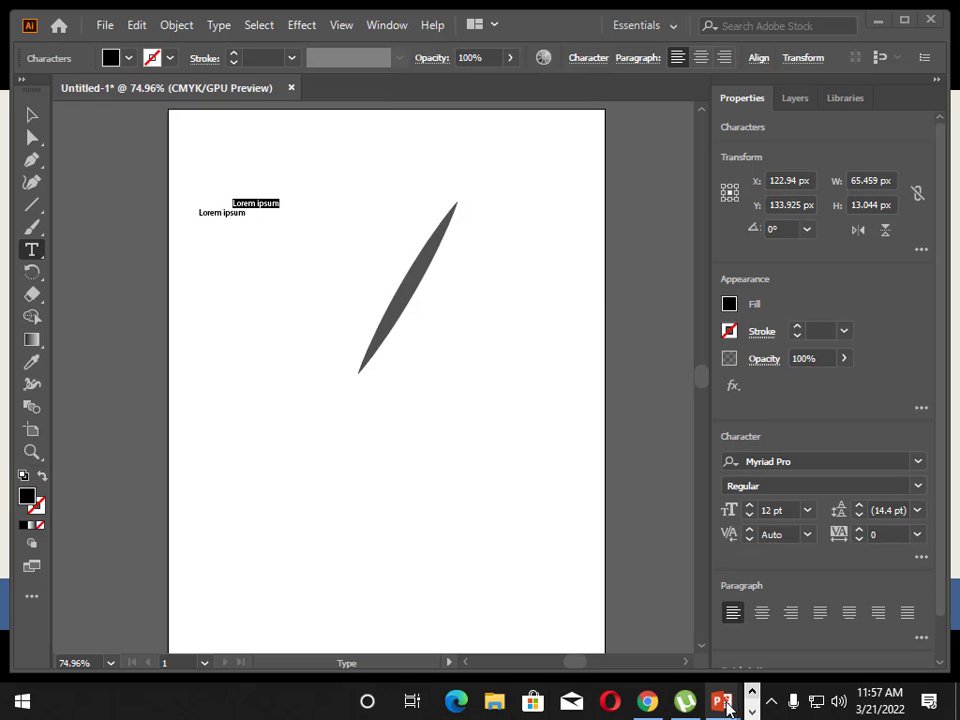
mouse_move(722, 700)
click(786, 640)
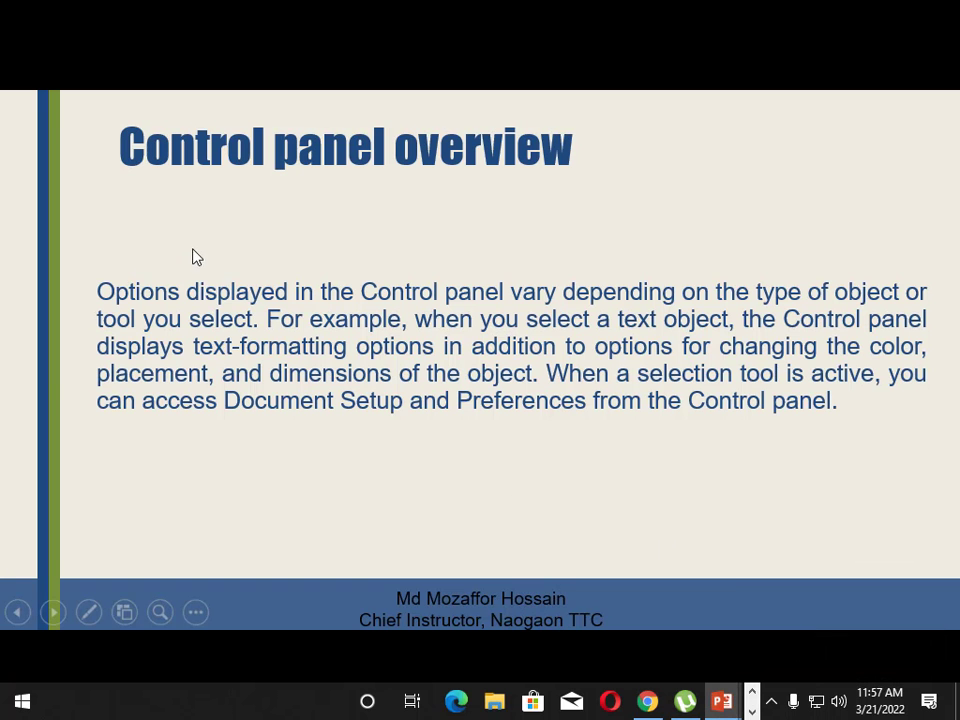
click(421, 418)
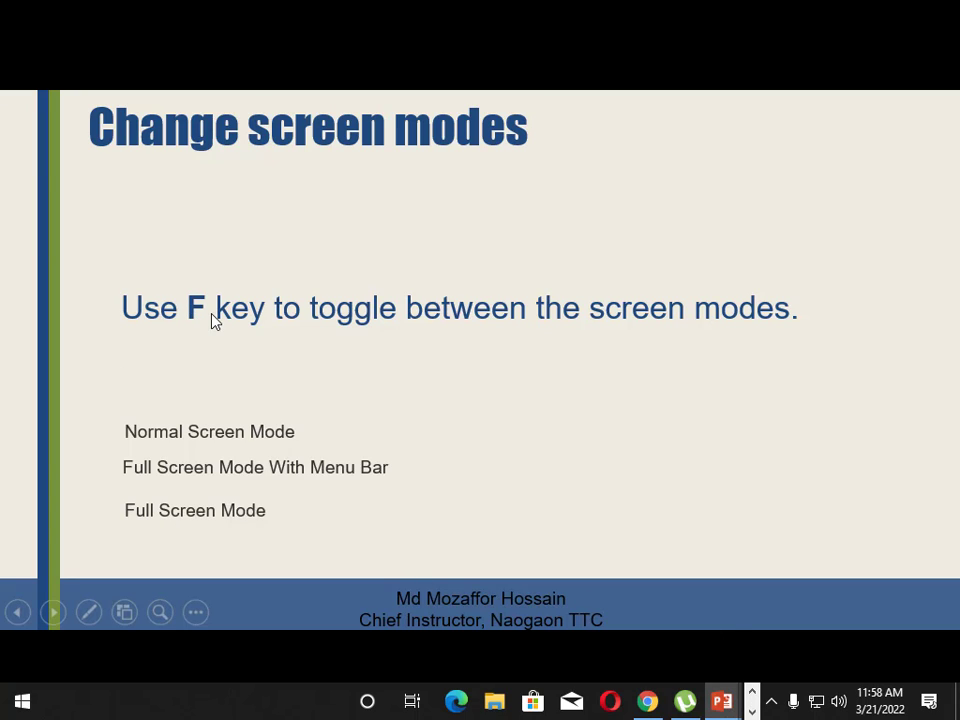
click(752, 711)
click(463, 704)
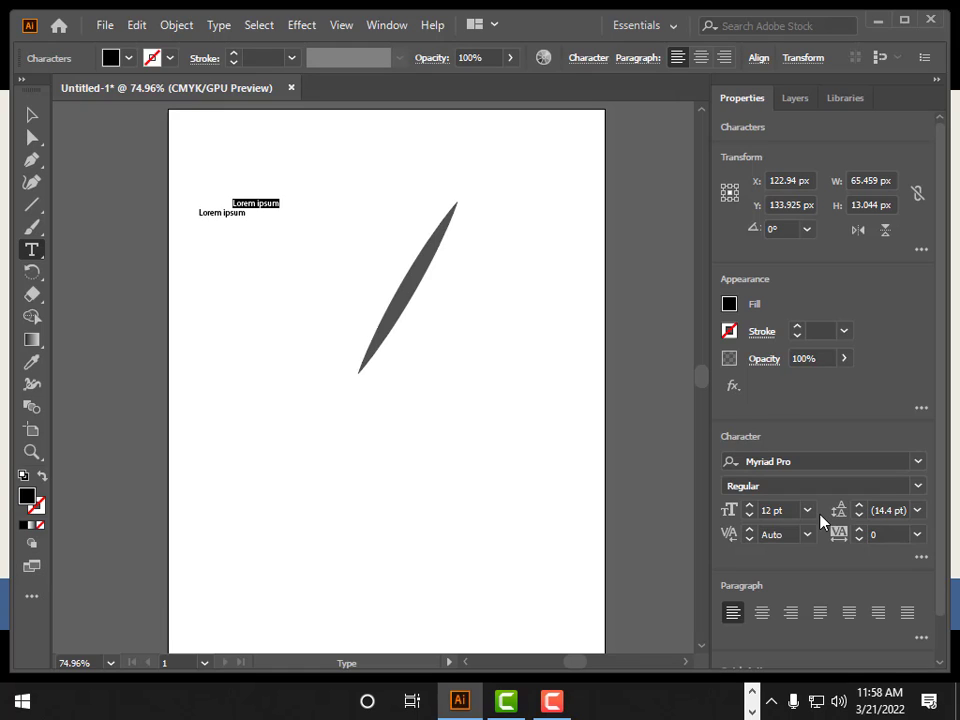
Step: Replace the new placeholder text with 'f' and deselect it with the Selection tool
key(BackSpace)
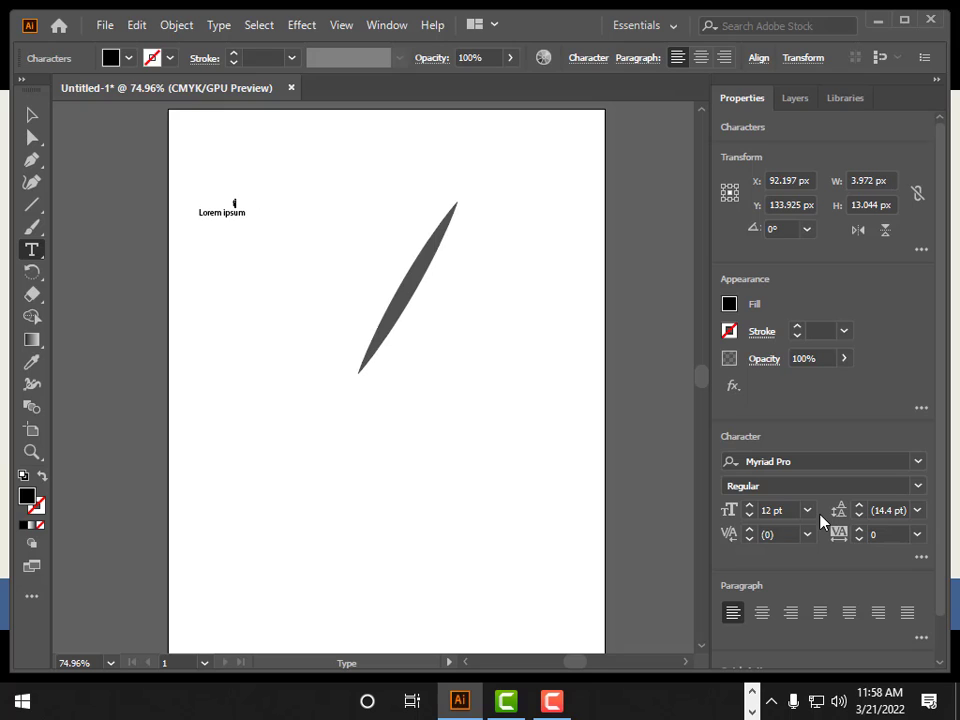
click(31, 114)
click(262, 352)
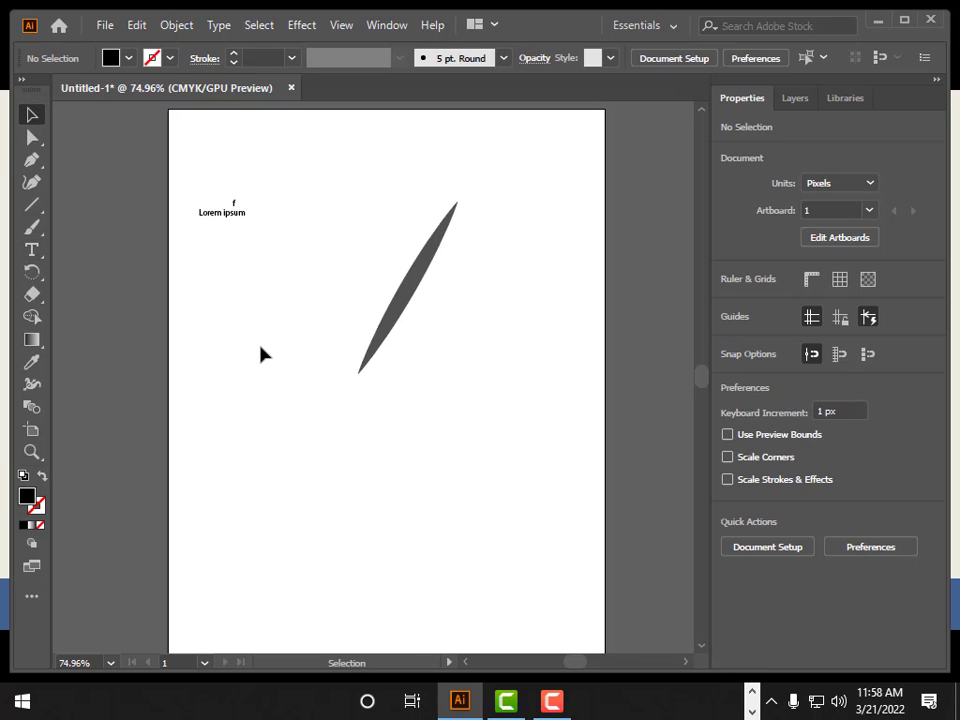
Step: Cycle twice through full-screen modes with F, ending in Normal Screen Mode
key(f)
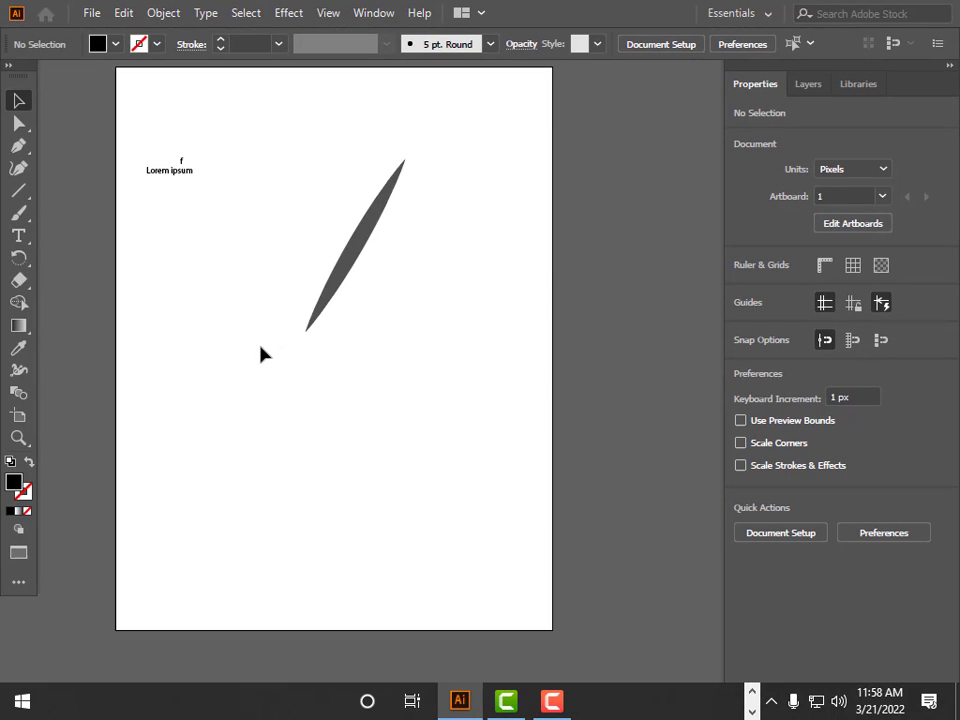
key(f)
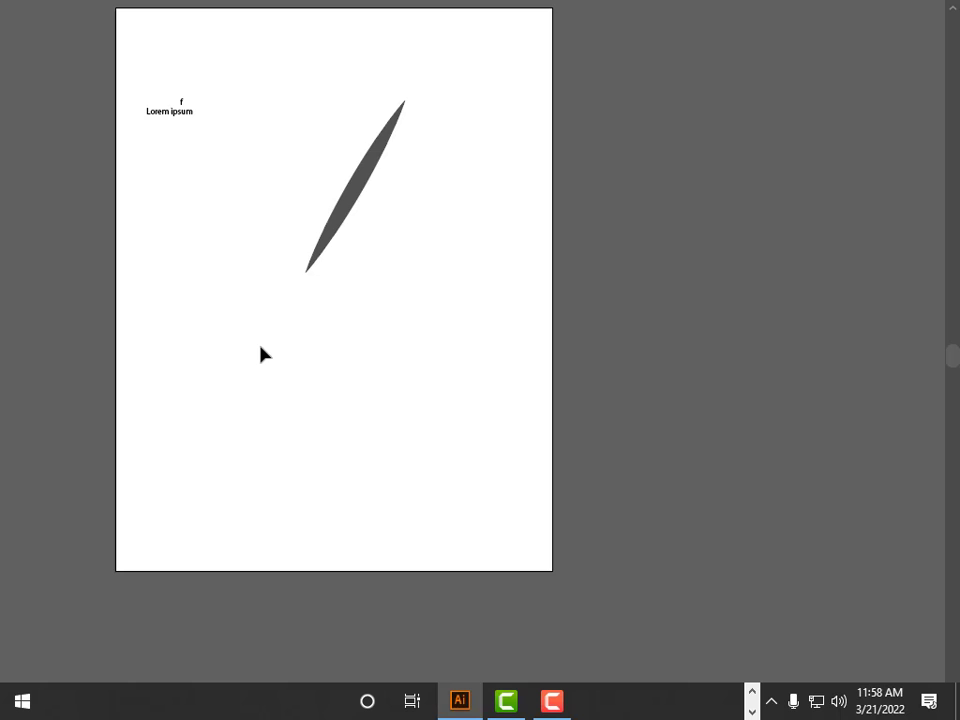
key(f)
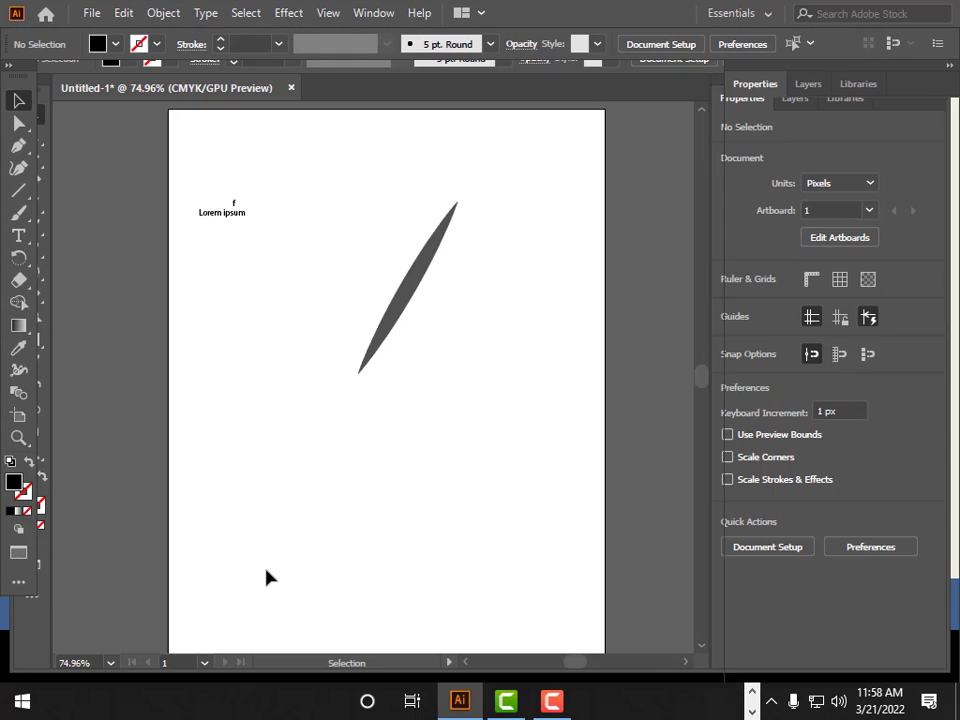
key(f)
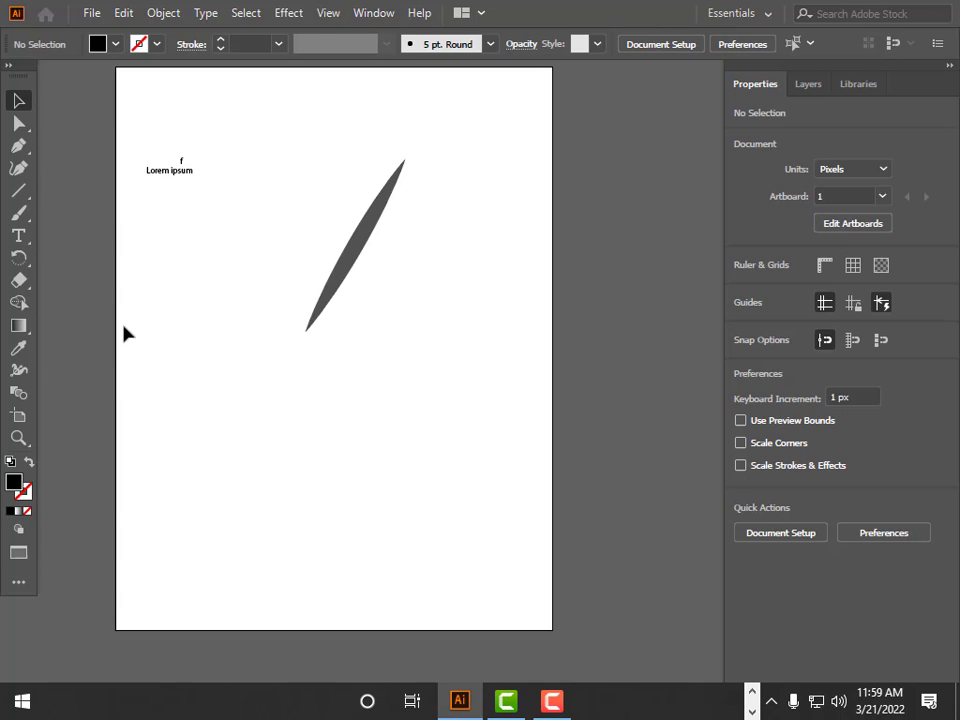
key(f)
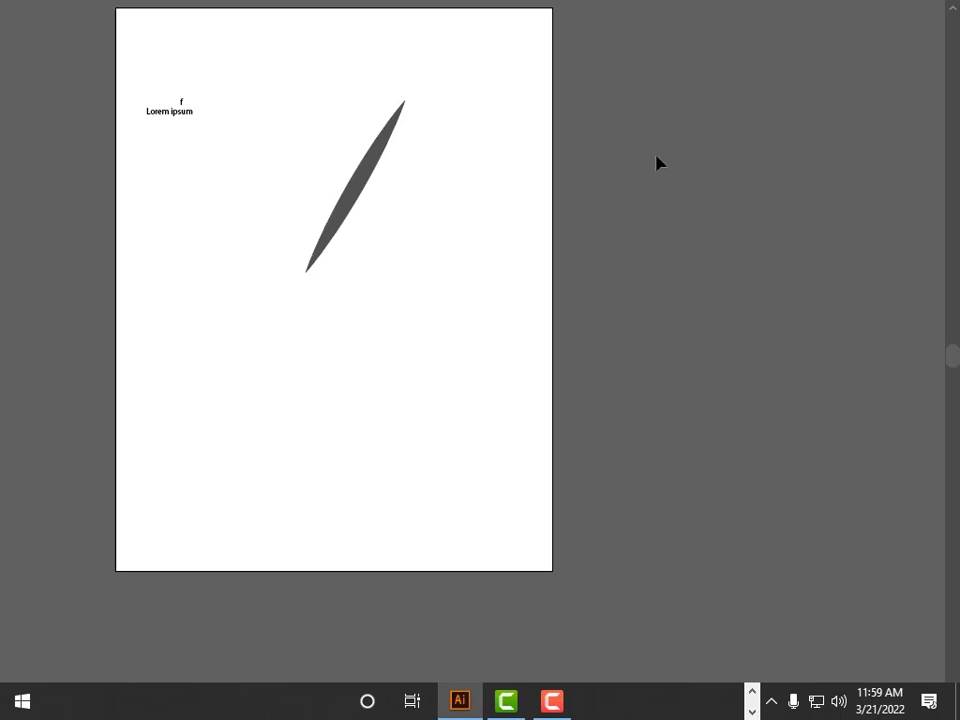
key(f)
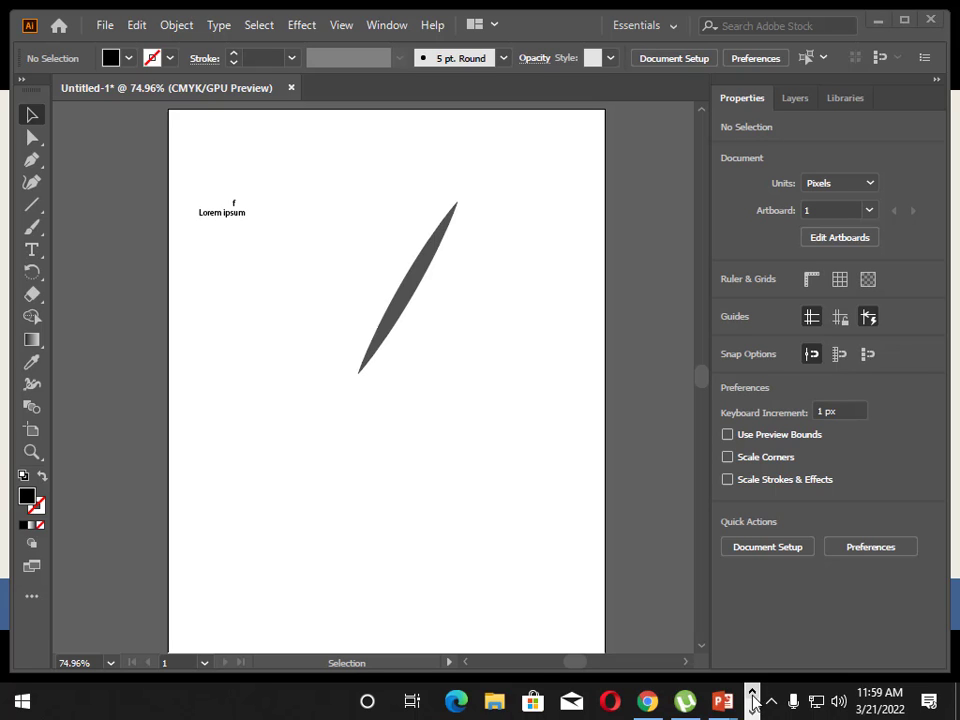
Step: Advance the PowerPoint slide show to the 'Using the status bar' slide, then return to Illustrator
mouse_move(729, 703)
click(827, 595)
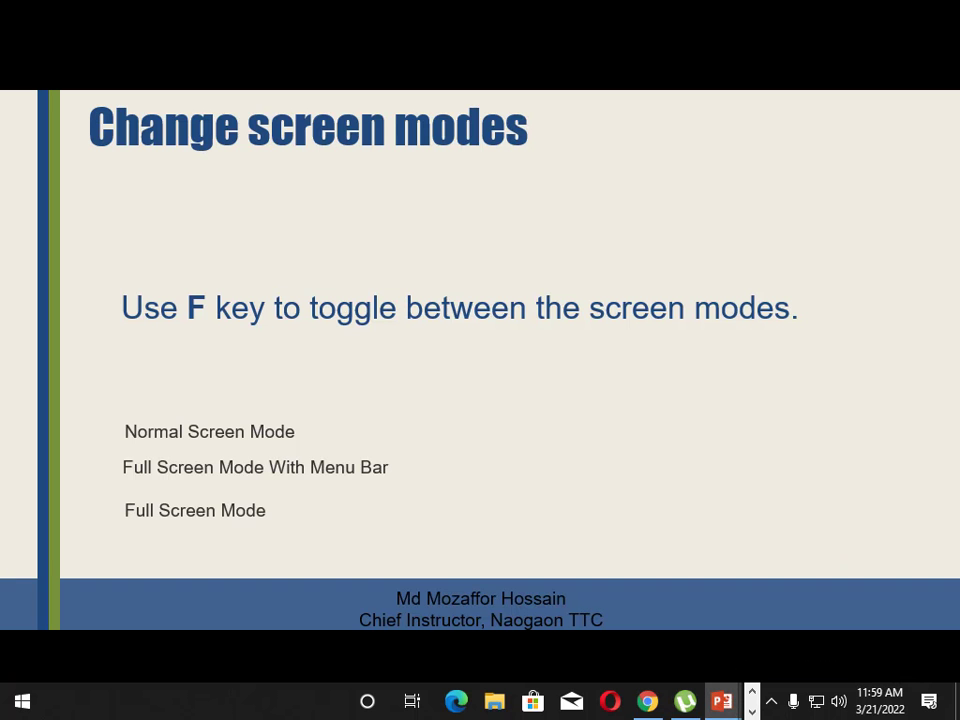
key(Right)
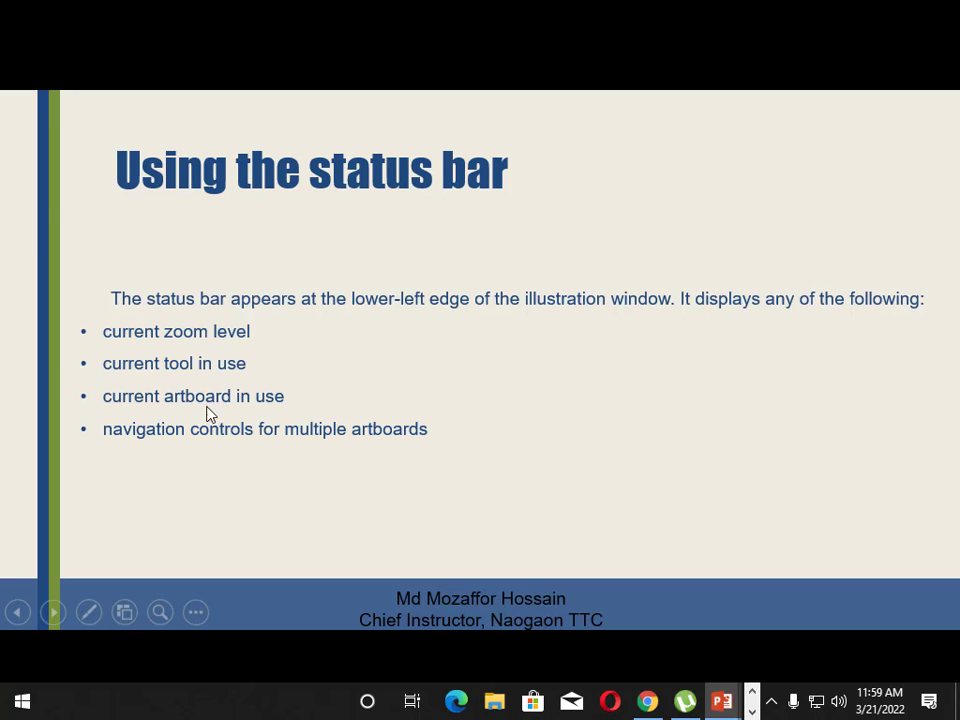
click(752, 711)
click(459, 702)
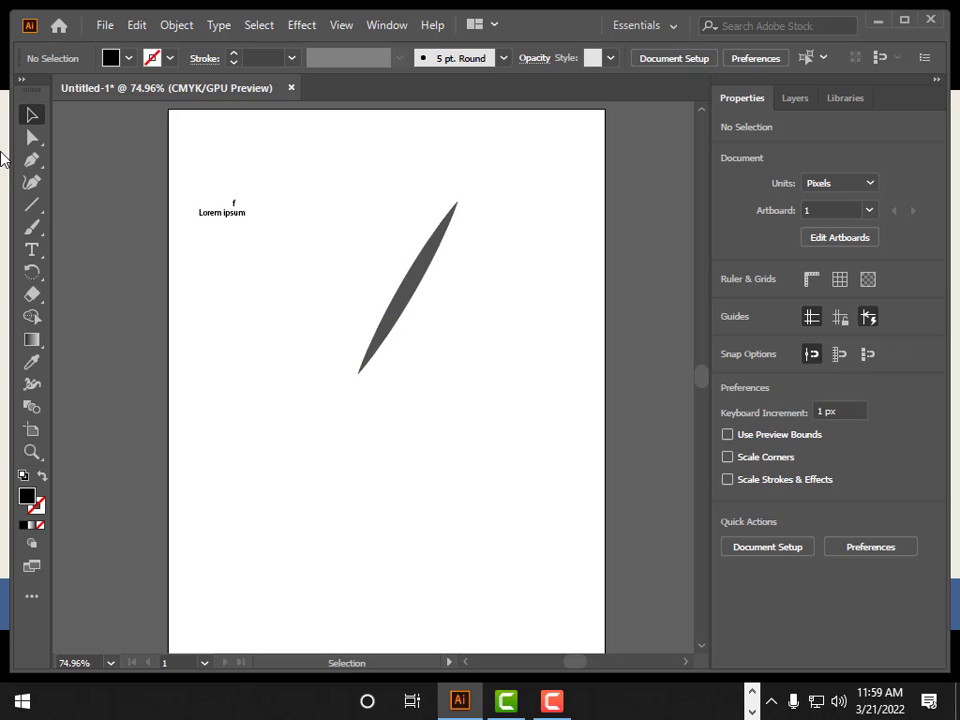
Step: Select the Paintbrush, then the Rotate tool, and zoom the view to 100%
click(36, 229)
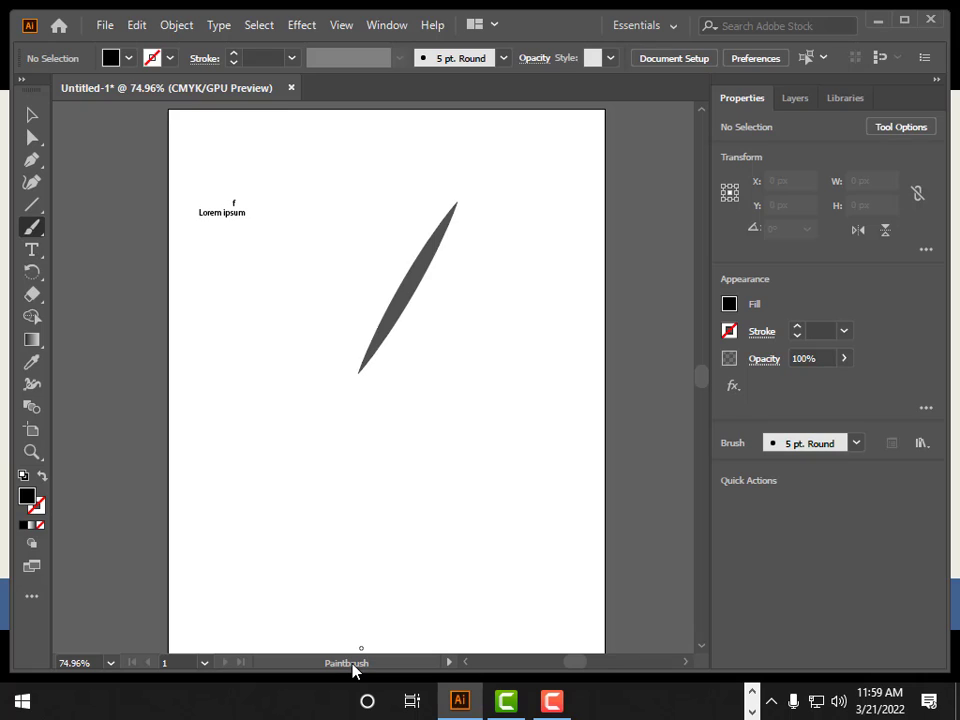
click(33, 276)
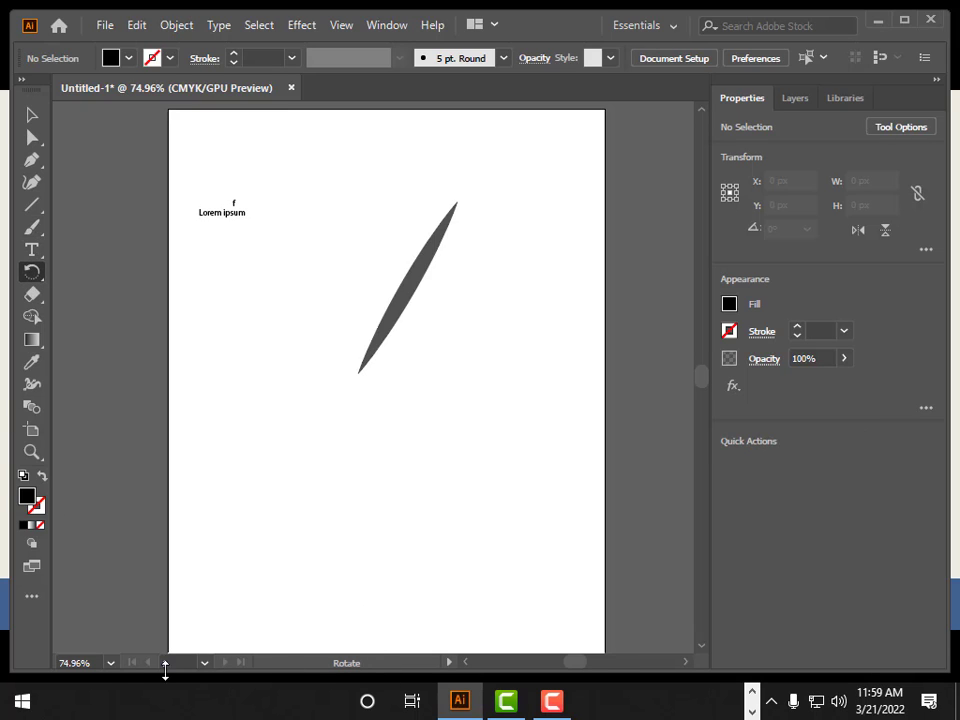
click(111, 663)
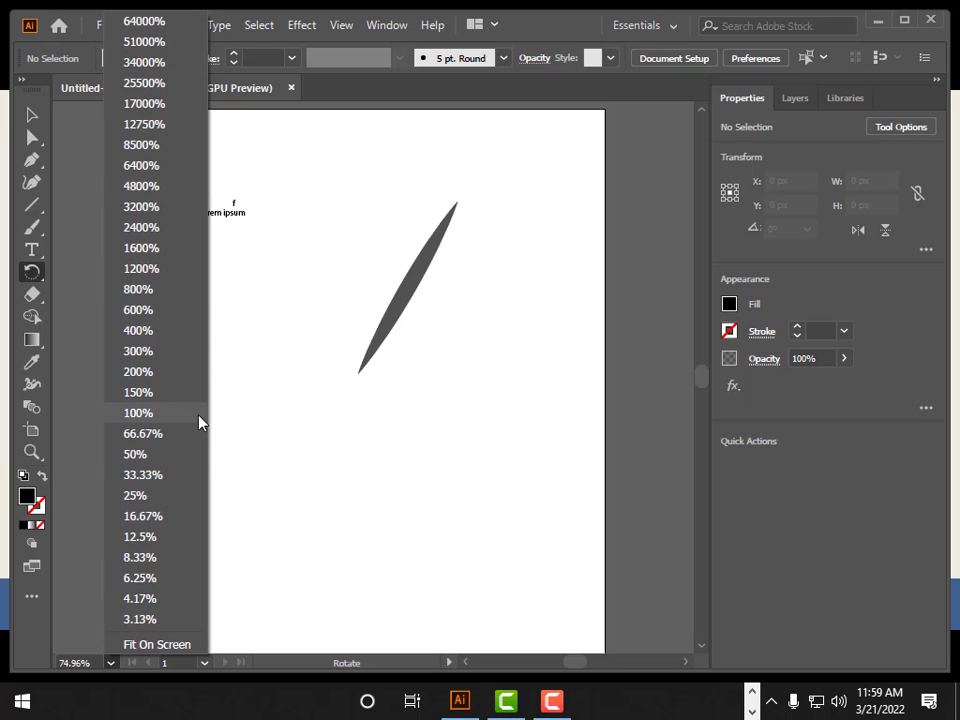
click(150, 413)
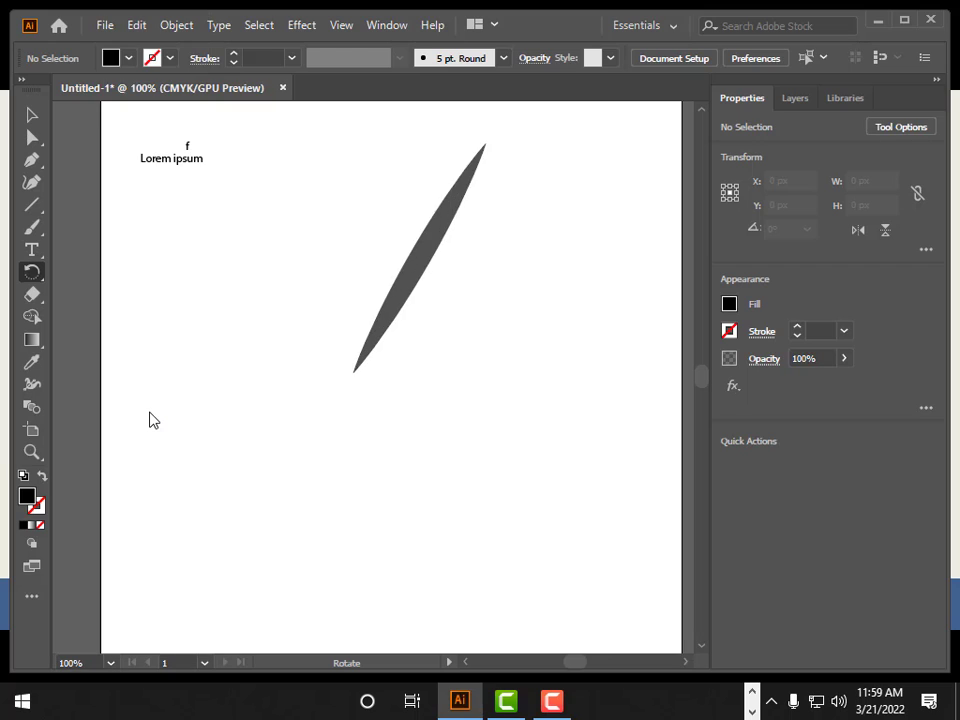
Step: Zoom to 1200%, then fit the whole page on screen at 71.01%
click(110, 663)
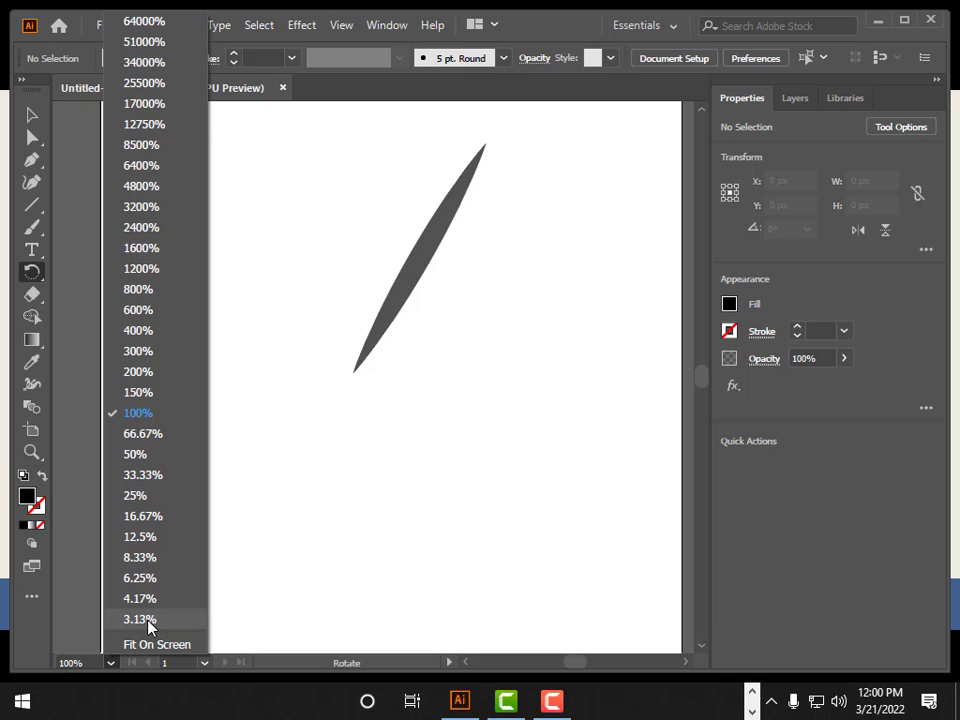
click(150, 269)
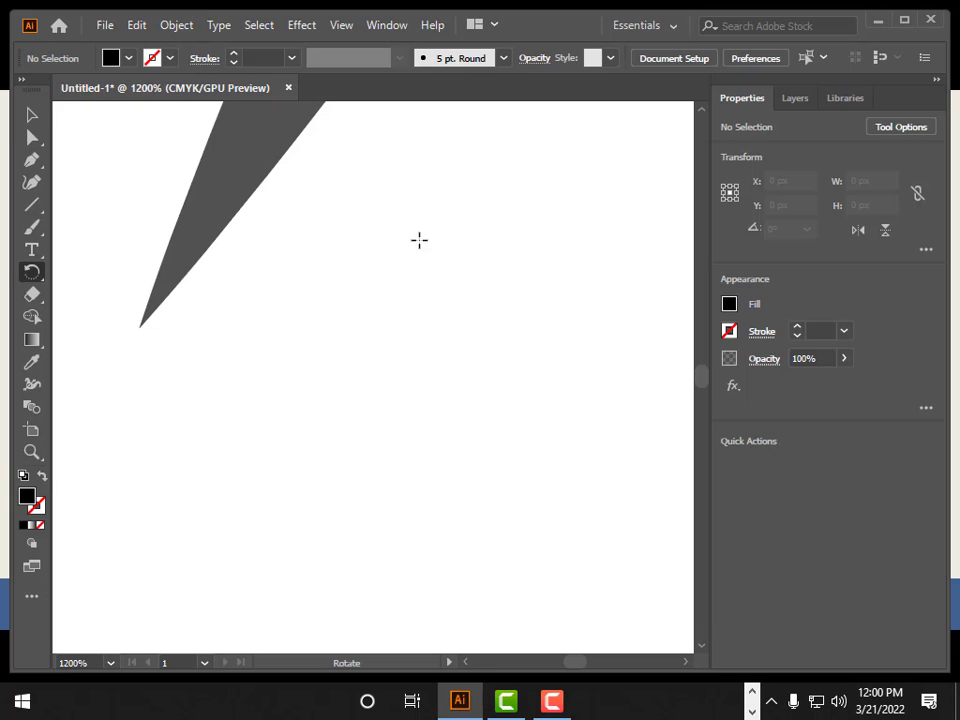
click(111, 665)
click(133, 644)
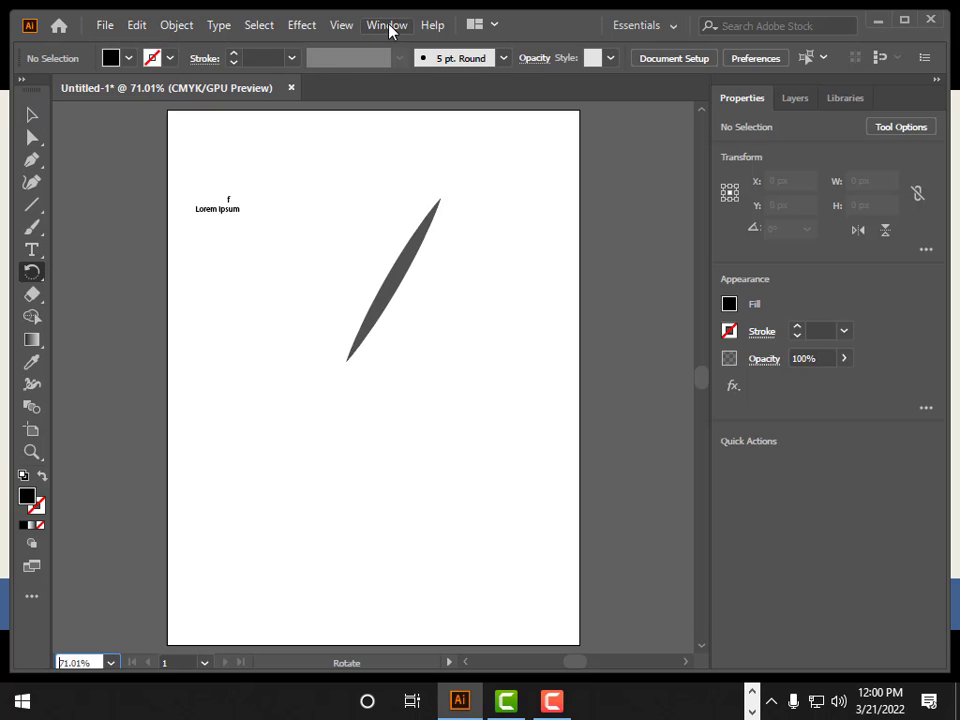
Step: Hide the Control bar, select the Line Segment tool, then show the Control bar again
click(347, 29)
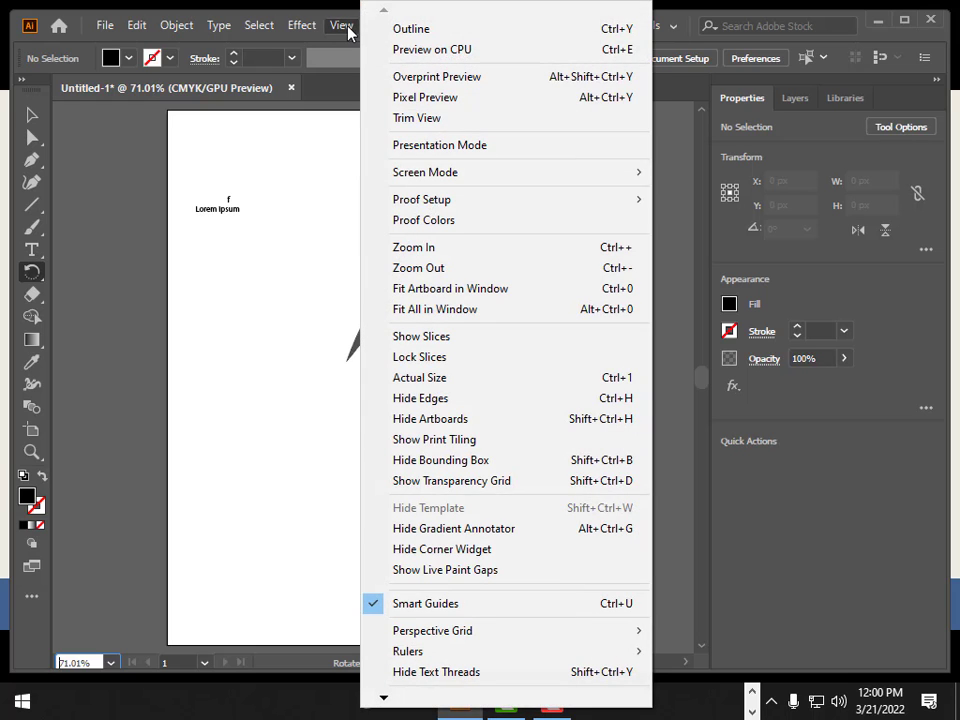
click(347, 29)
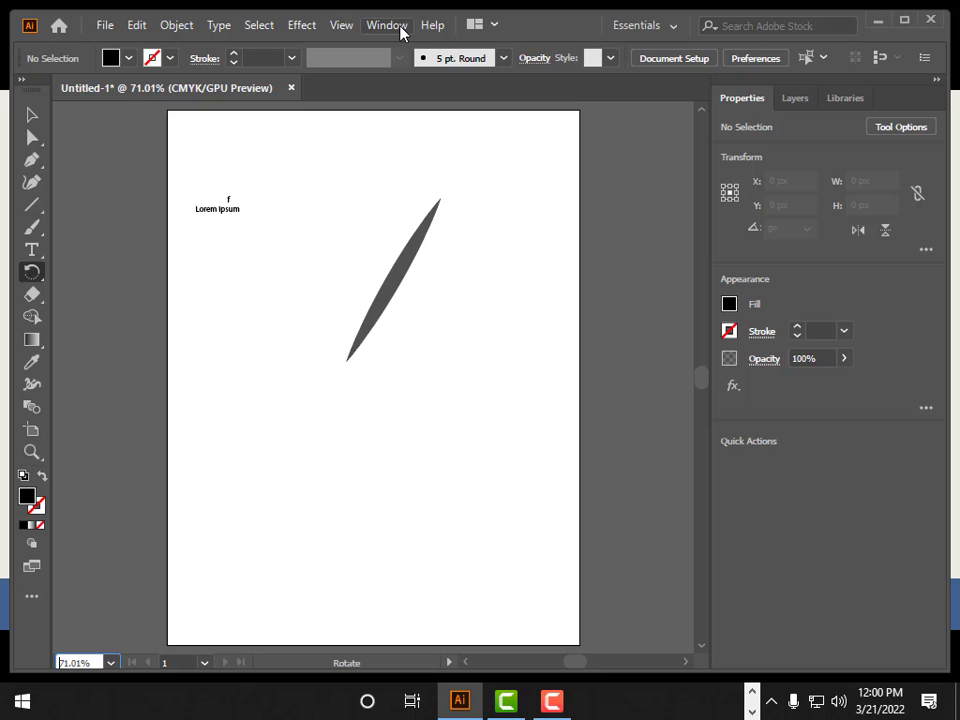
click(401, 33)
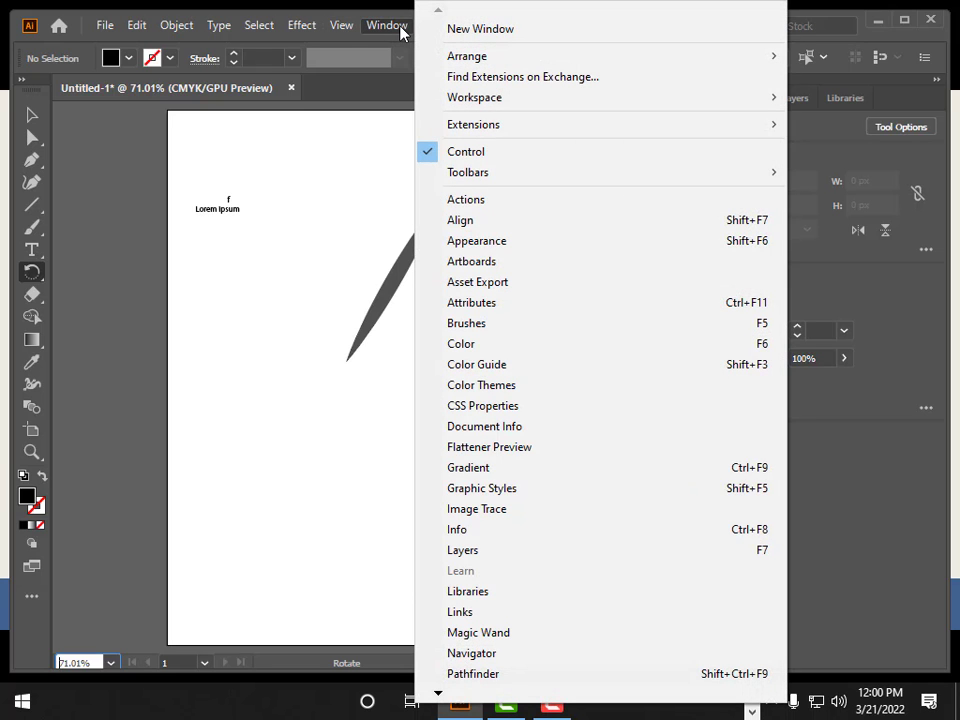
click(482, 156)
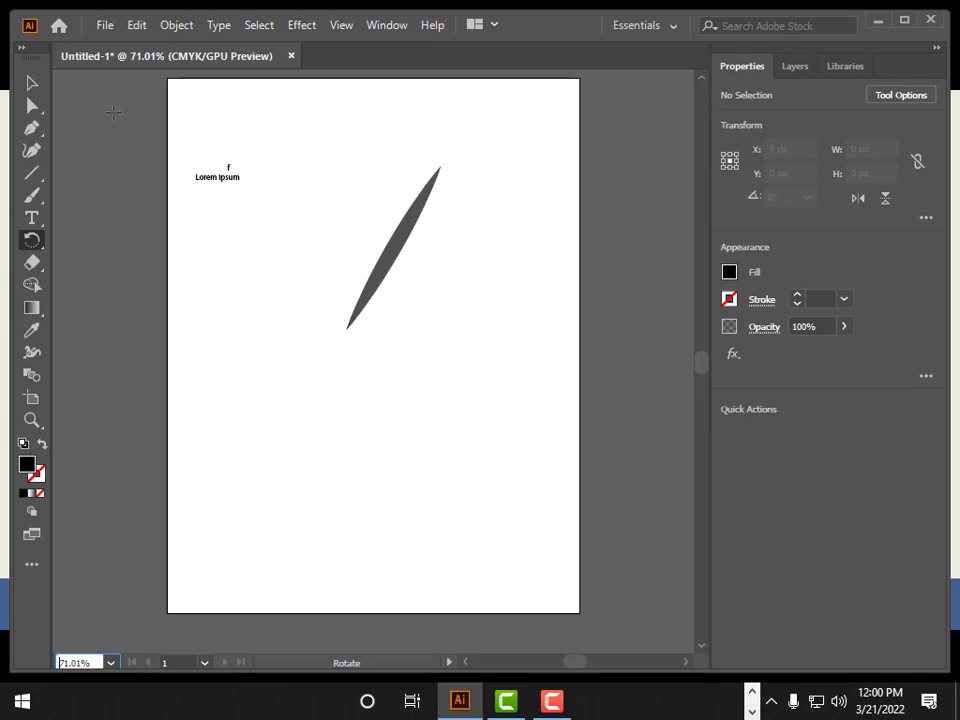
click(31, 175)
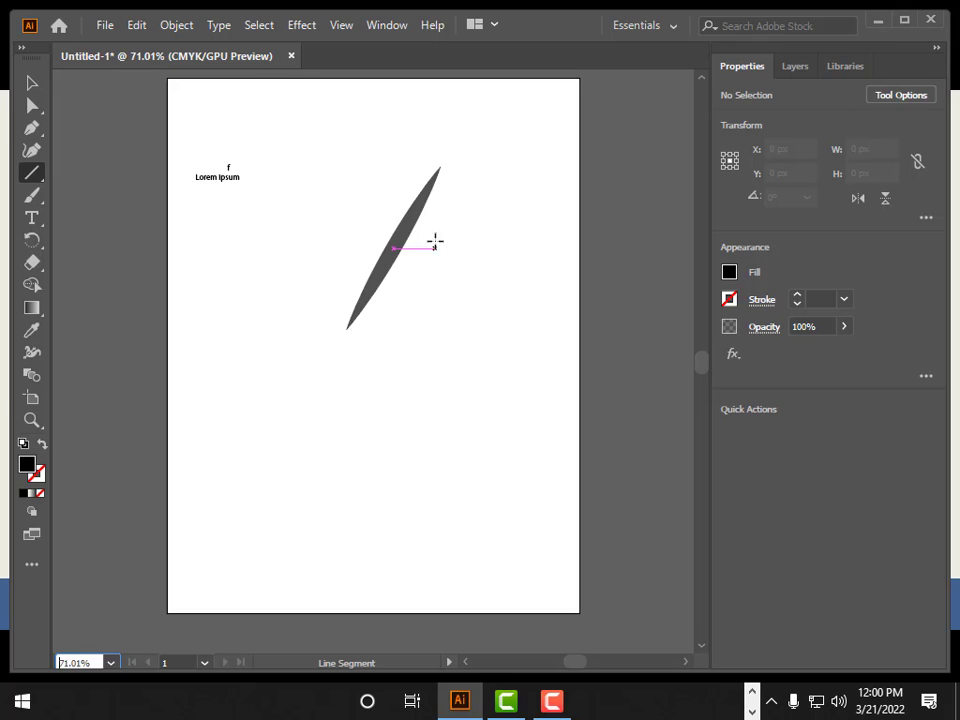
click(388, 30)
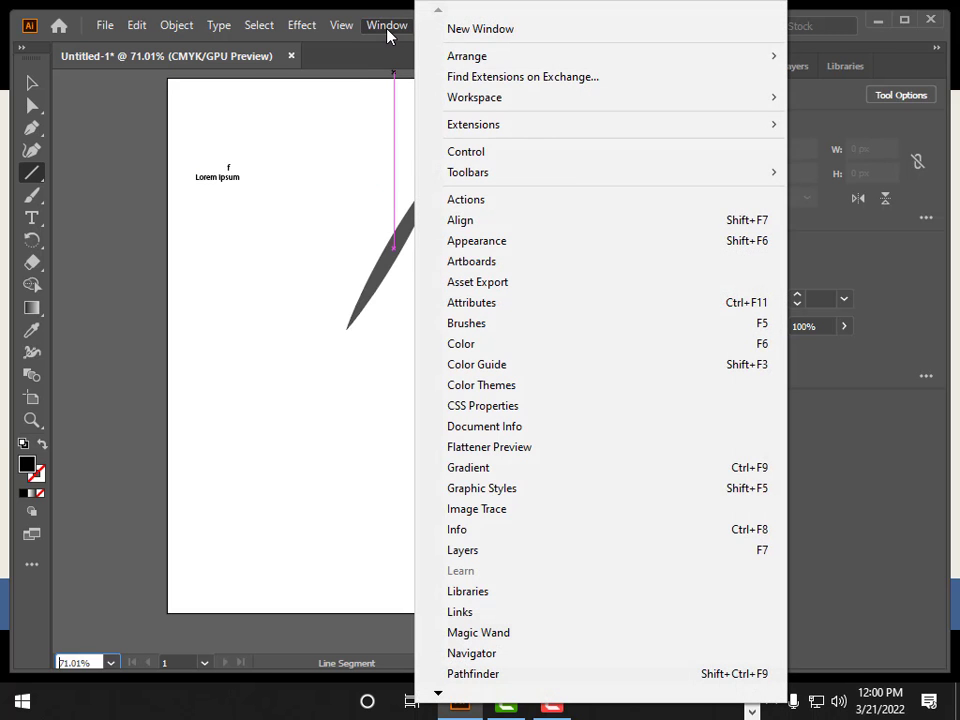
click(476, 152)
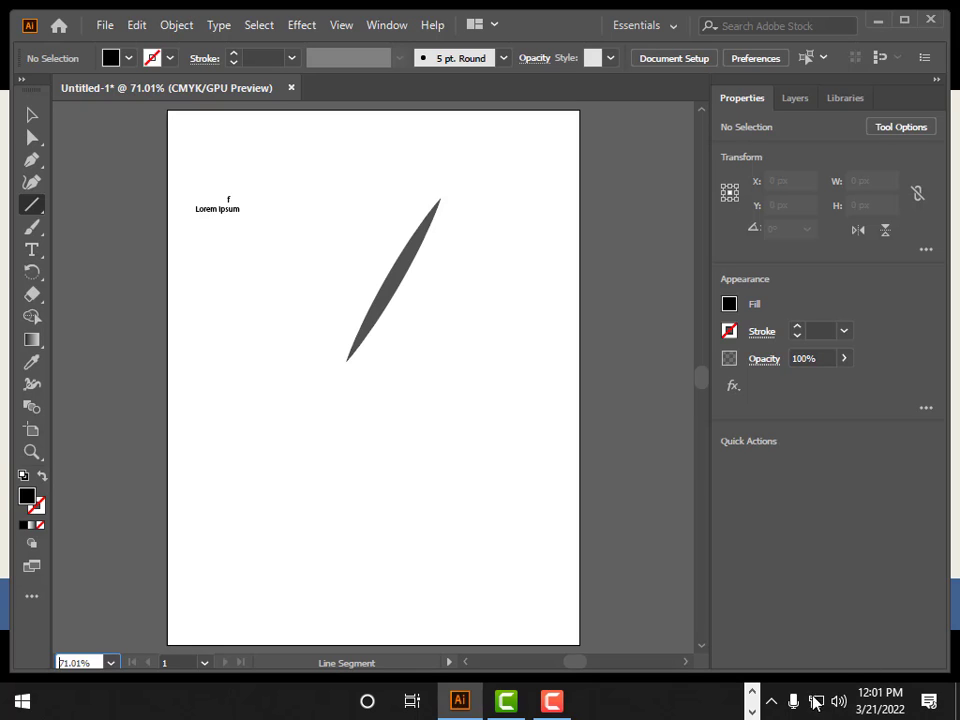
click(751, 689)
mouse_move(741, 703)
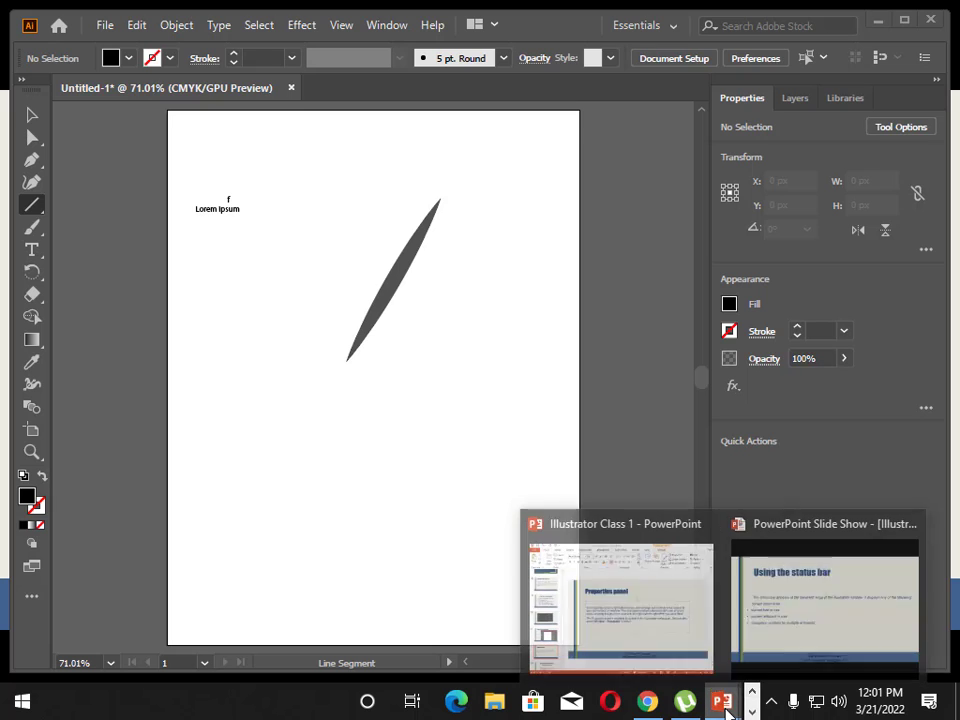
click(797, 596)
click(800, 596)
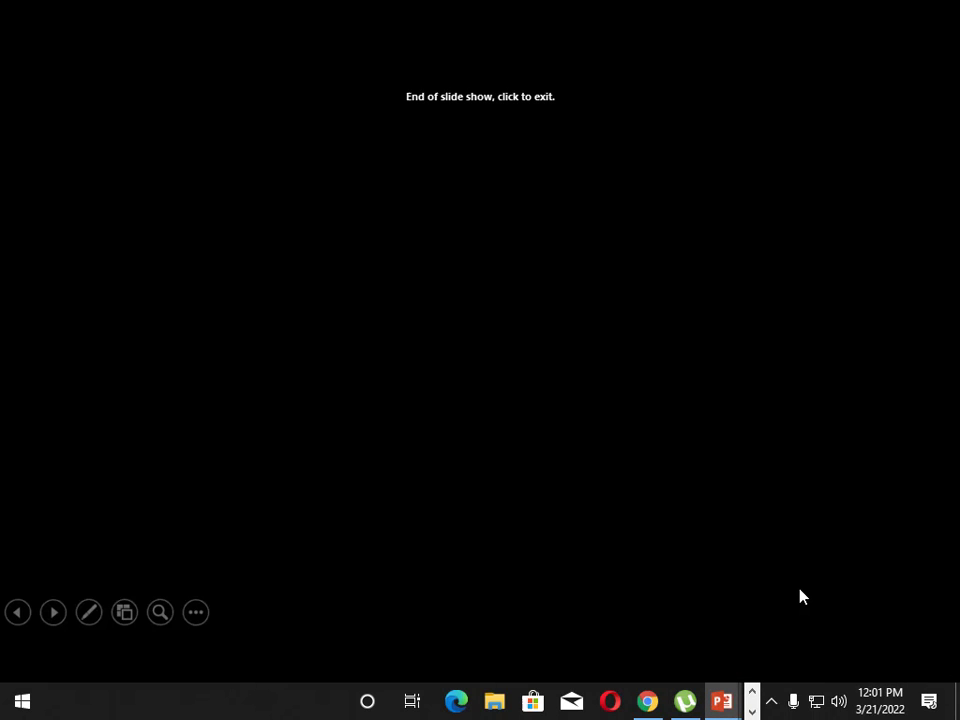
key(Left)
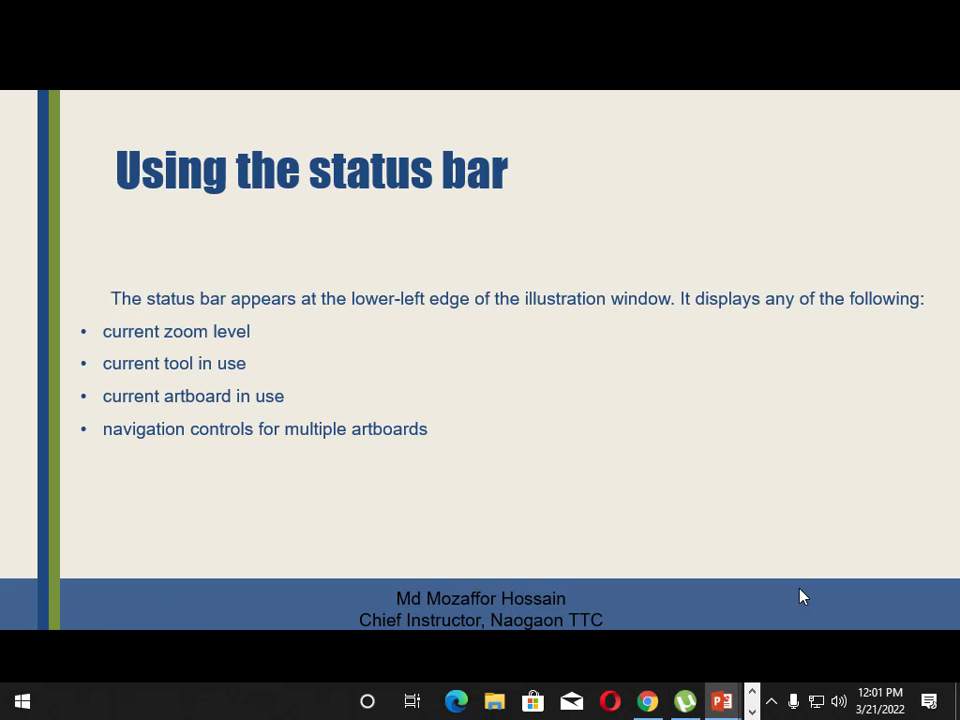
click(752, 710)
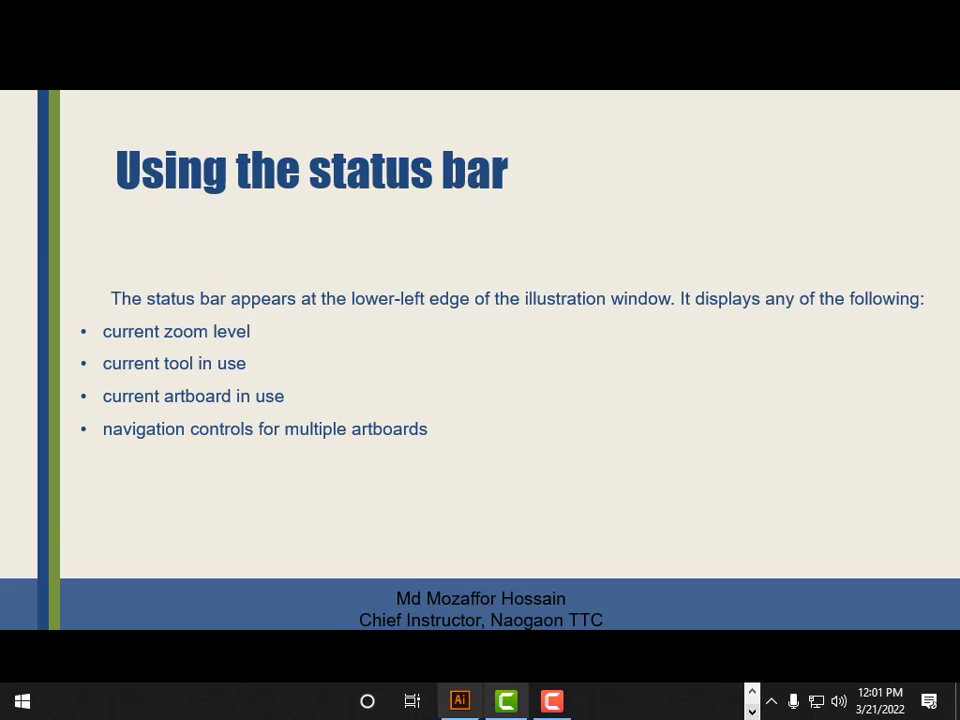
click(460, 702)
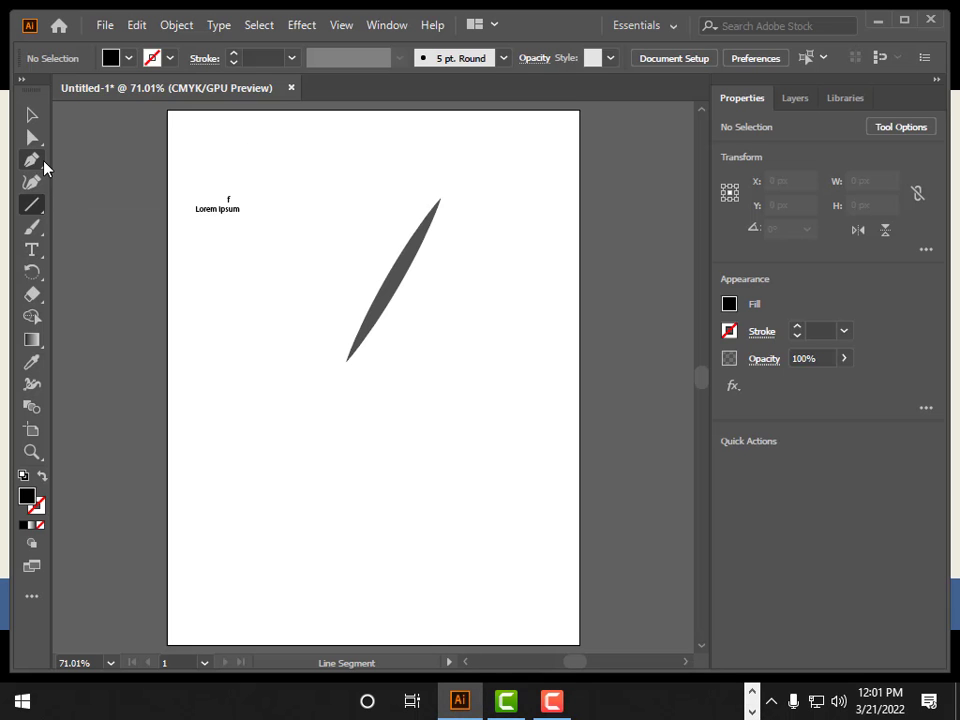
Step: Lay the toolbar out in two columns and switch to the Essentials Classic workspace
click(22, 79)
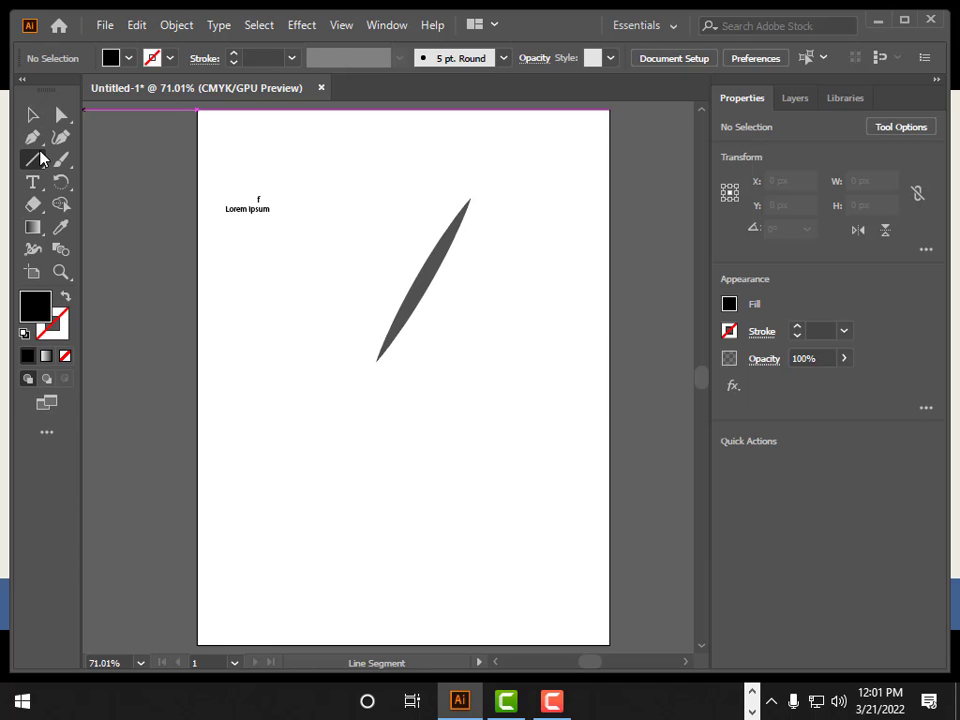
click(657, 30)
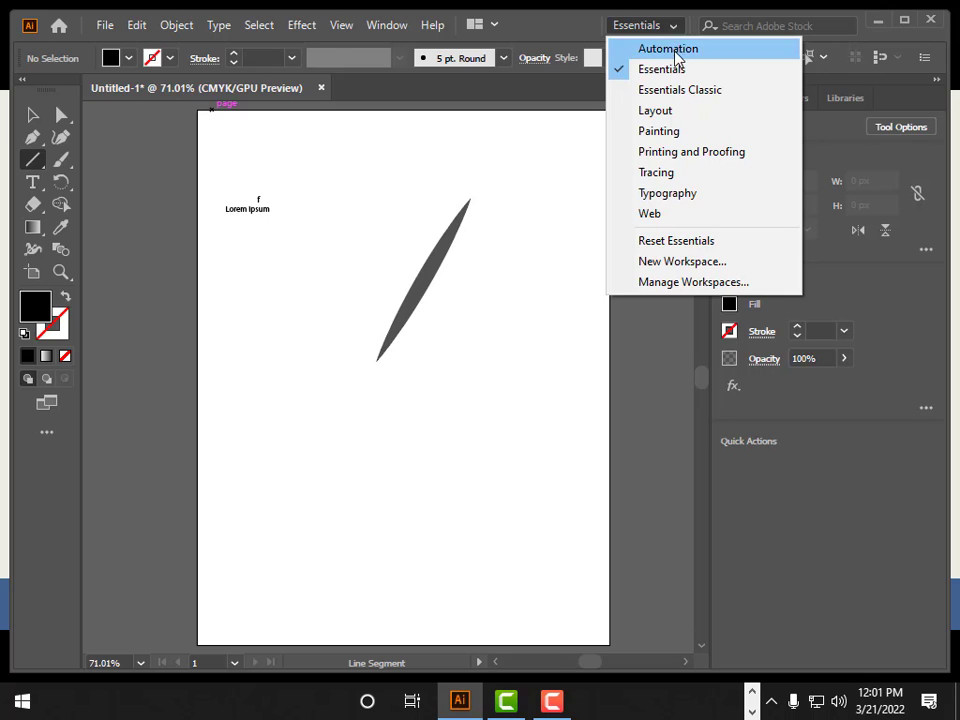
click(679, 92)
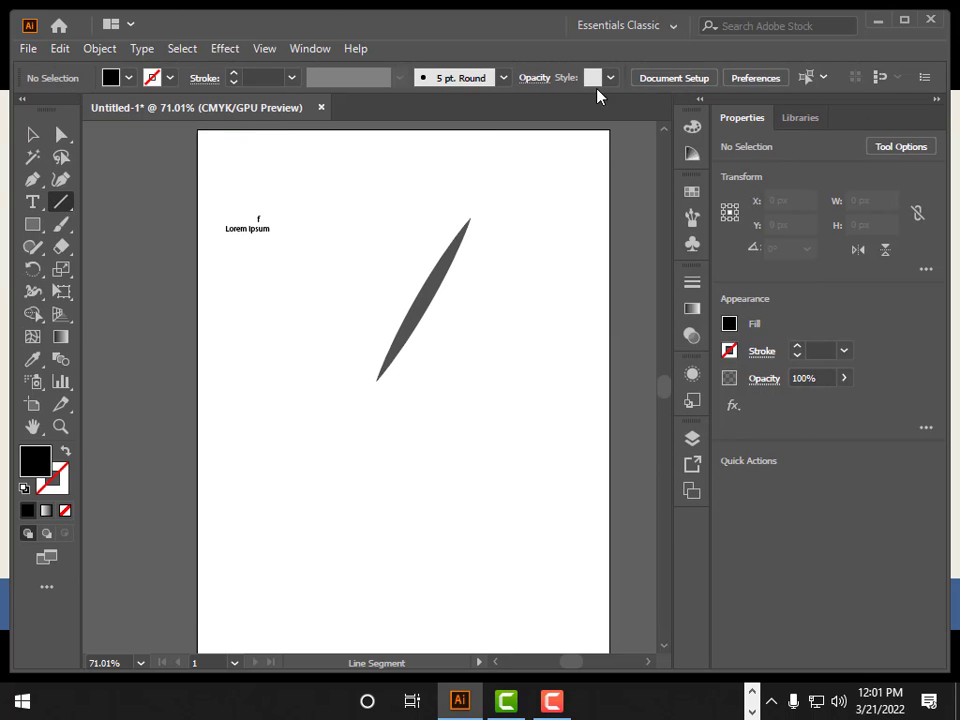
click(33, 224)
Step: Draw a black hexagon with the Polygon tool and round its corners fully into a circle
drag(45, 236, 111, 301)
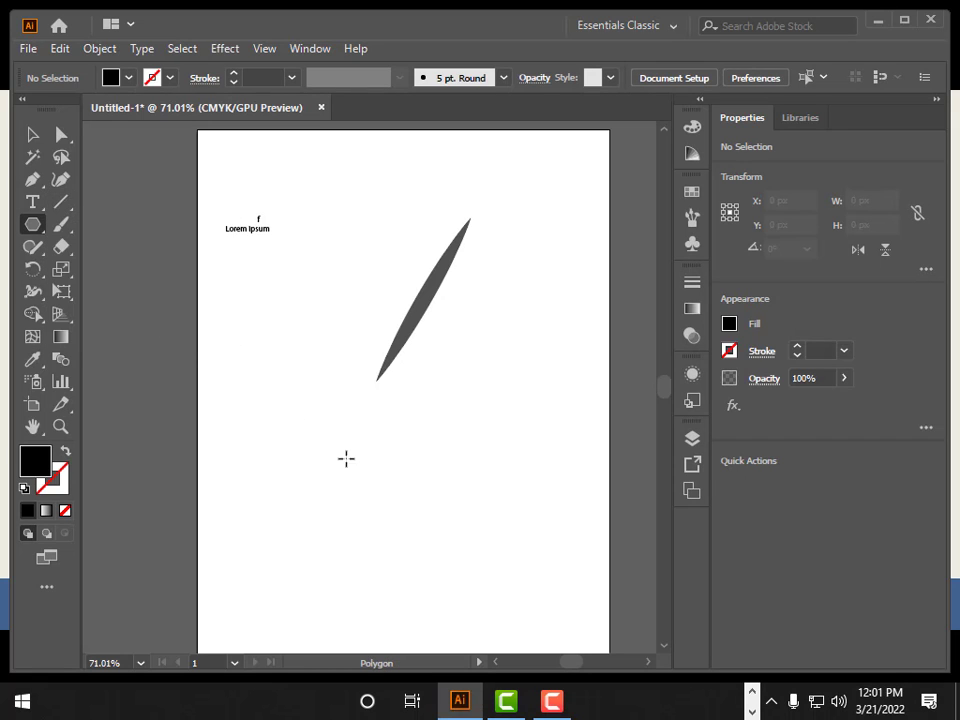
drag(266, 332, 309, 396)
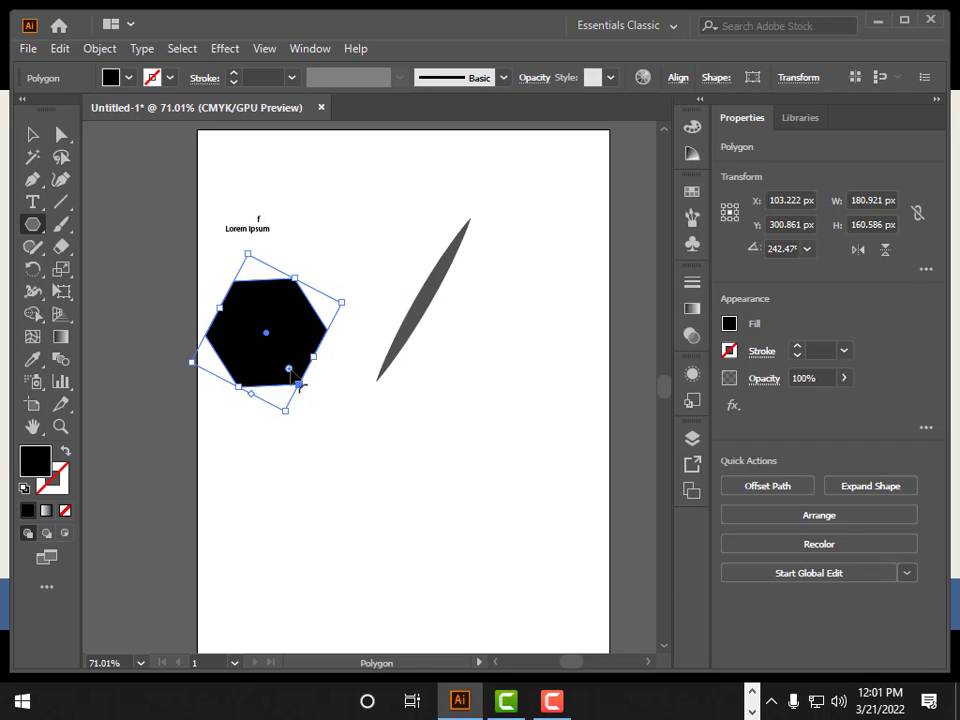
drag(290, 370, 255, 325)
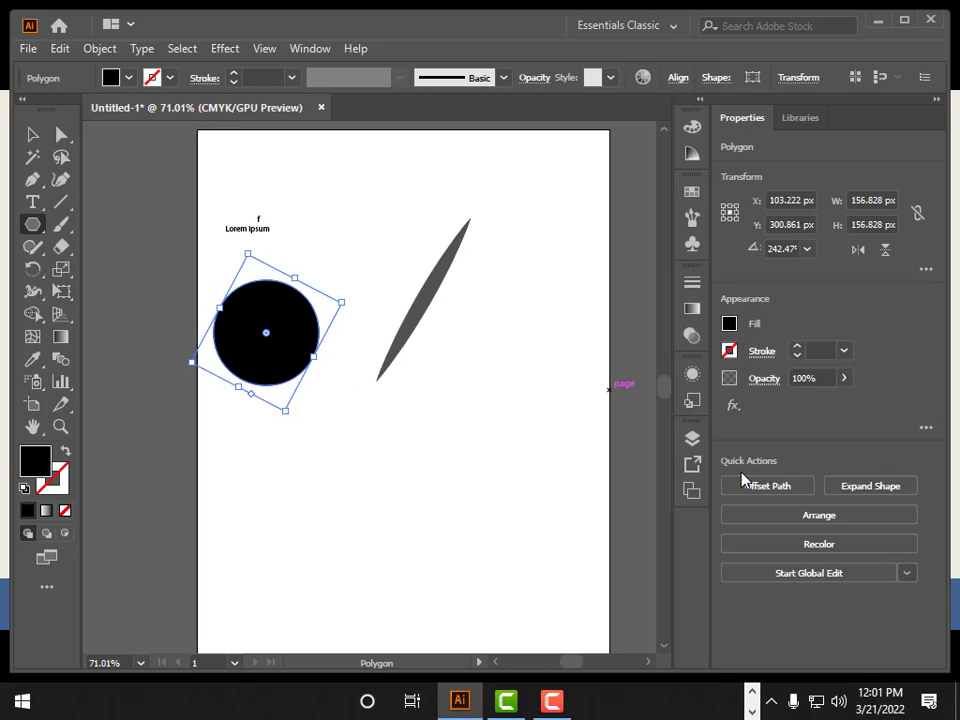
click(451, 430)
click(560, 391)
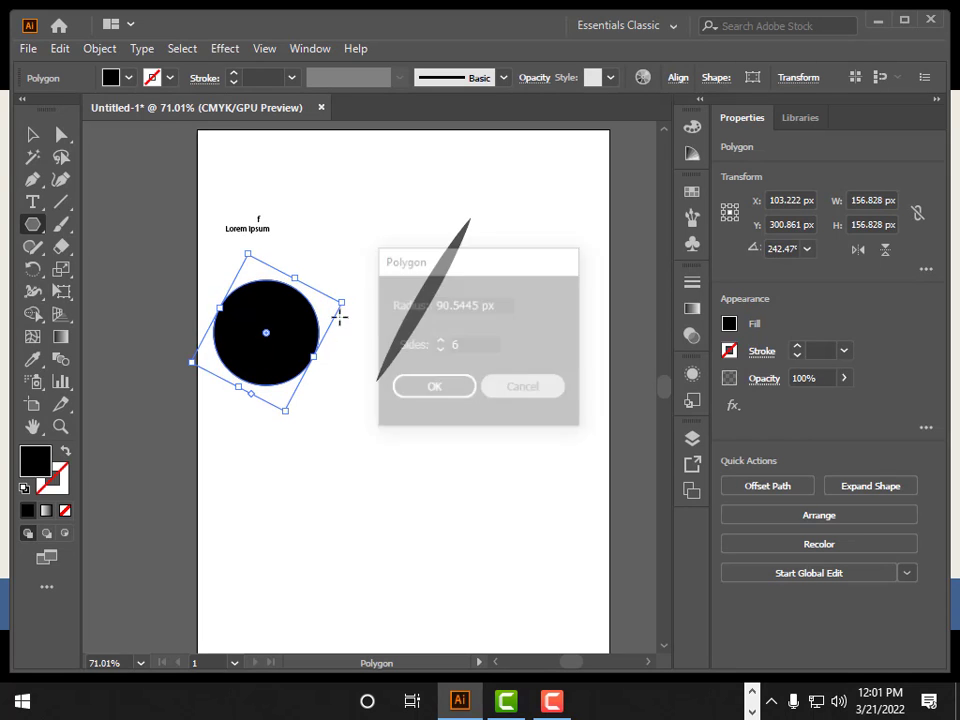
Step: Move the black circle down below the tapered line
click(32, 134)
click(349, 540)
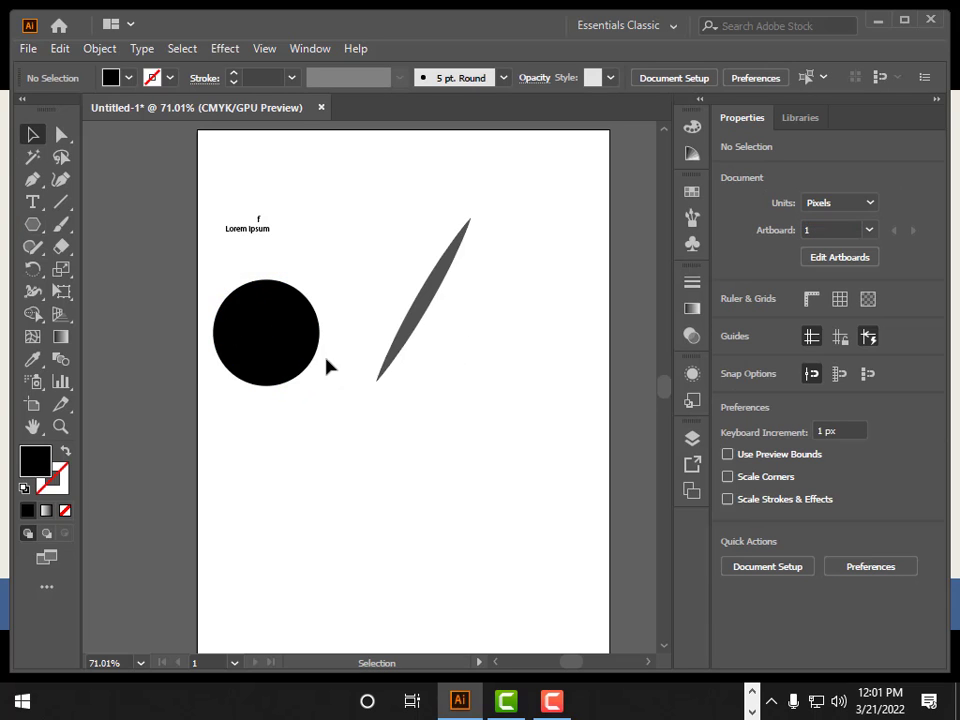
drag(279, 326, 297, 471)
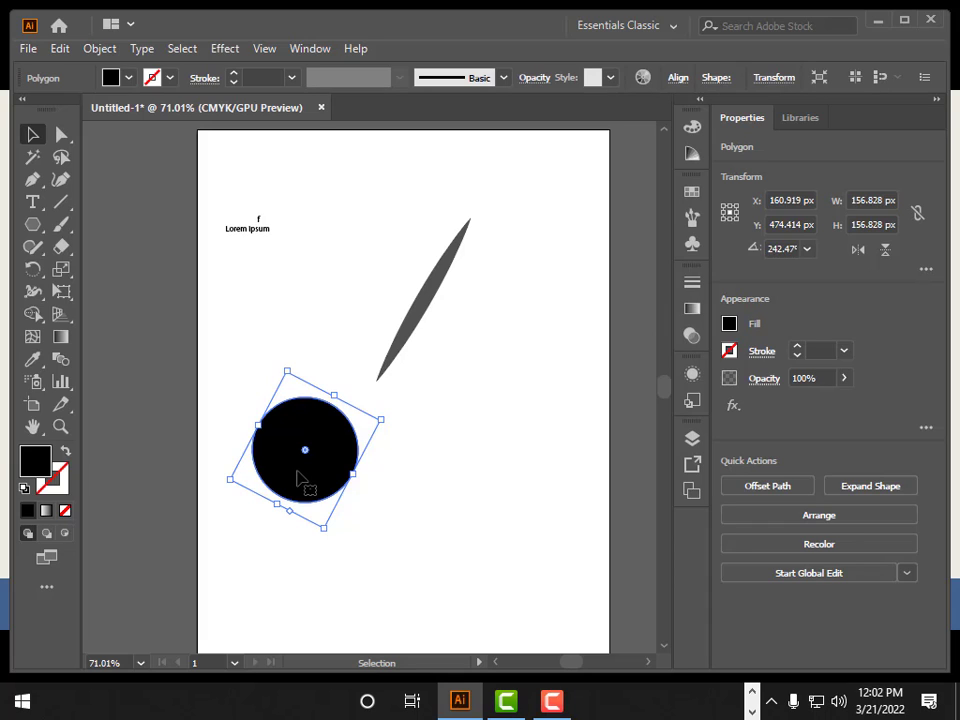
Step: Toggle the docked Color/Swatches and Properties panels, leaving Properties collapsed
click(698, 104)
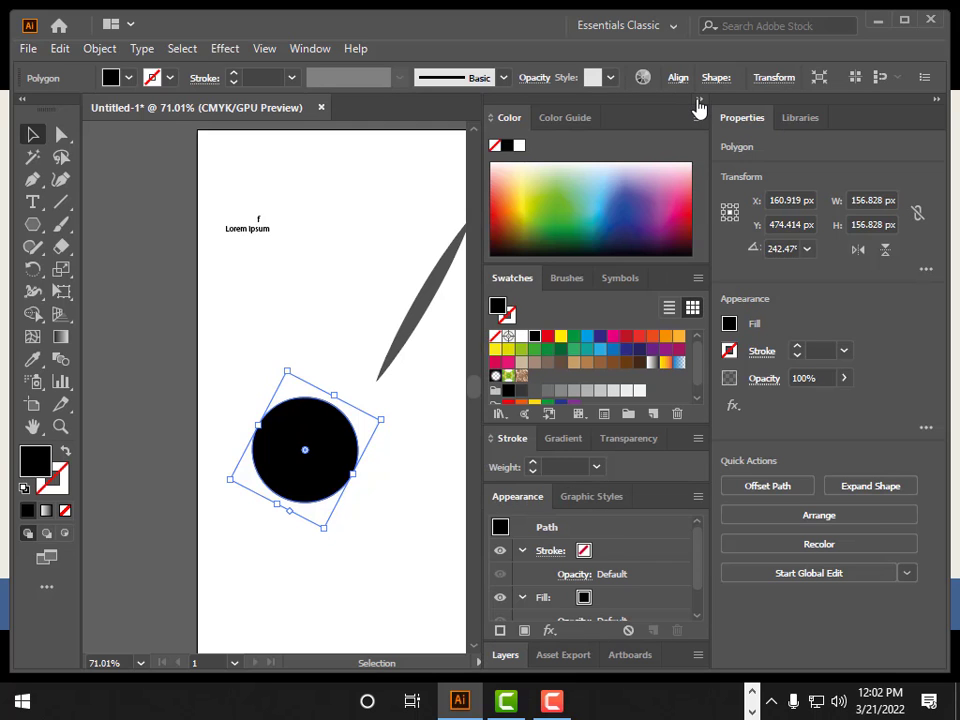
click(698, 104)
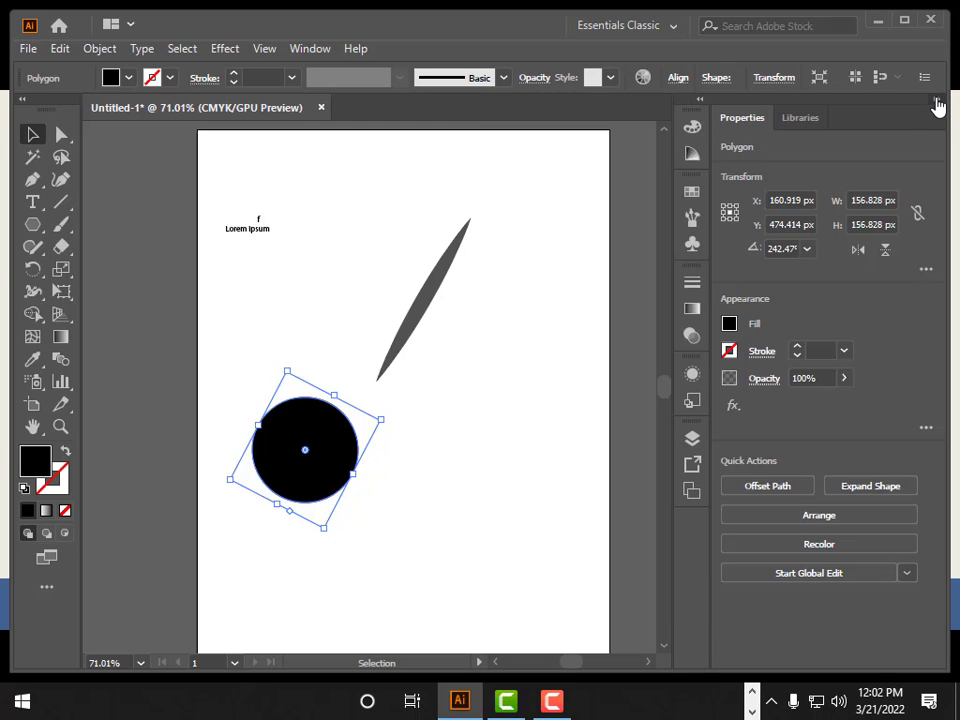
click(937, 101)
click(937, 101)
click(699, 101)
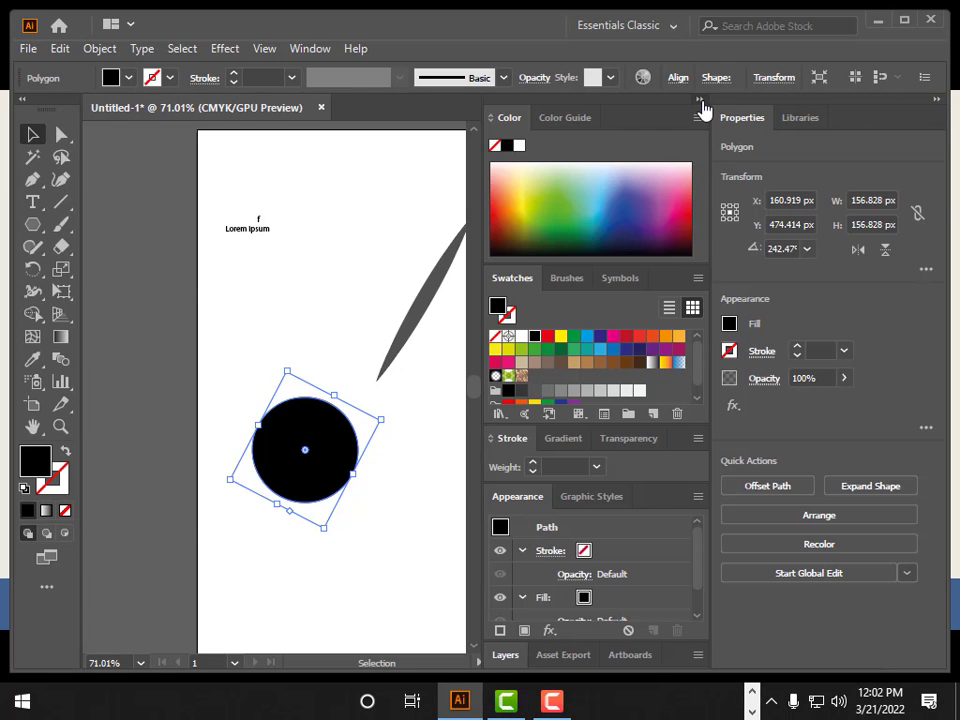
click(699, 101)
click(937, 101)
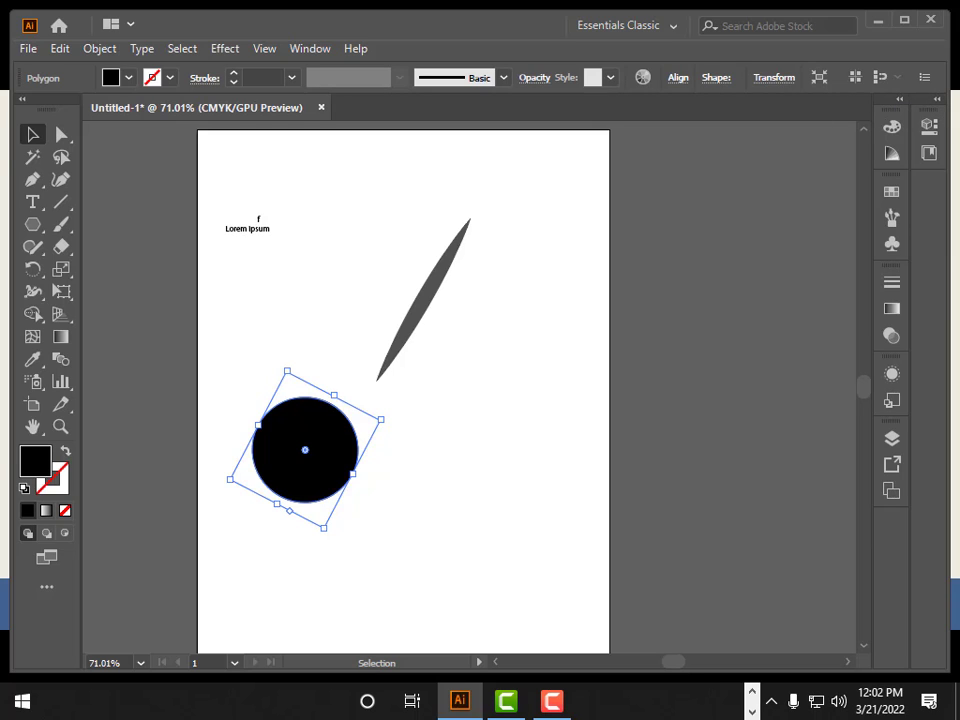
Step: Toggle the toolbar between one and two columns, then collapse the Properties panel to widen the canvas
click(21, 99)
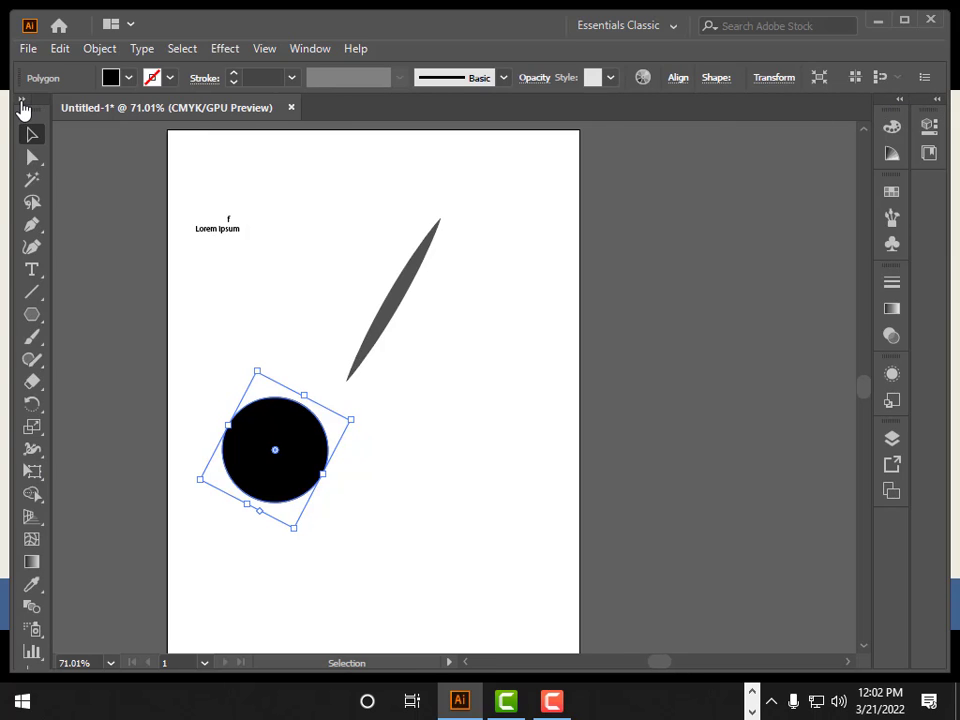
click(21, 99)
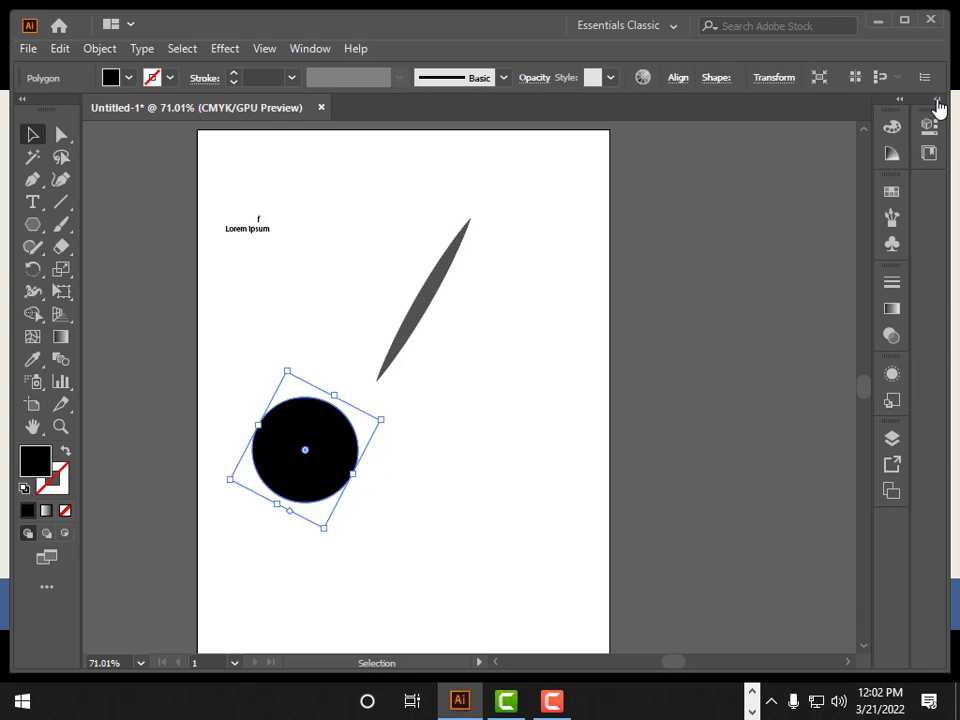
click(937, 101)
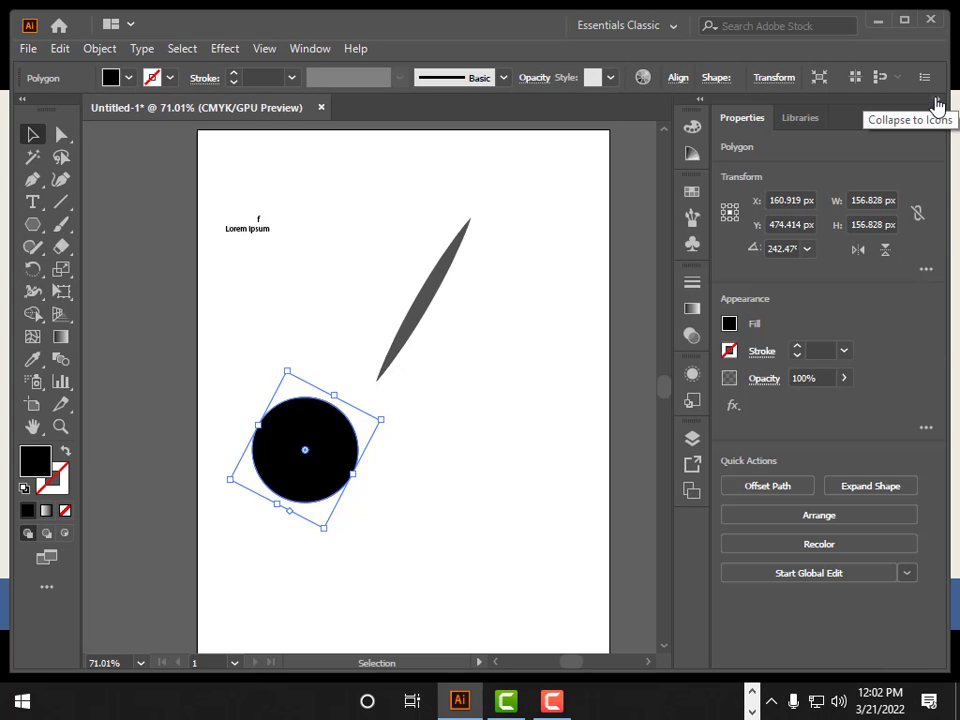
click(703, 105)
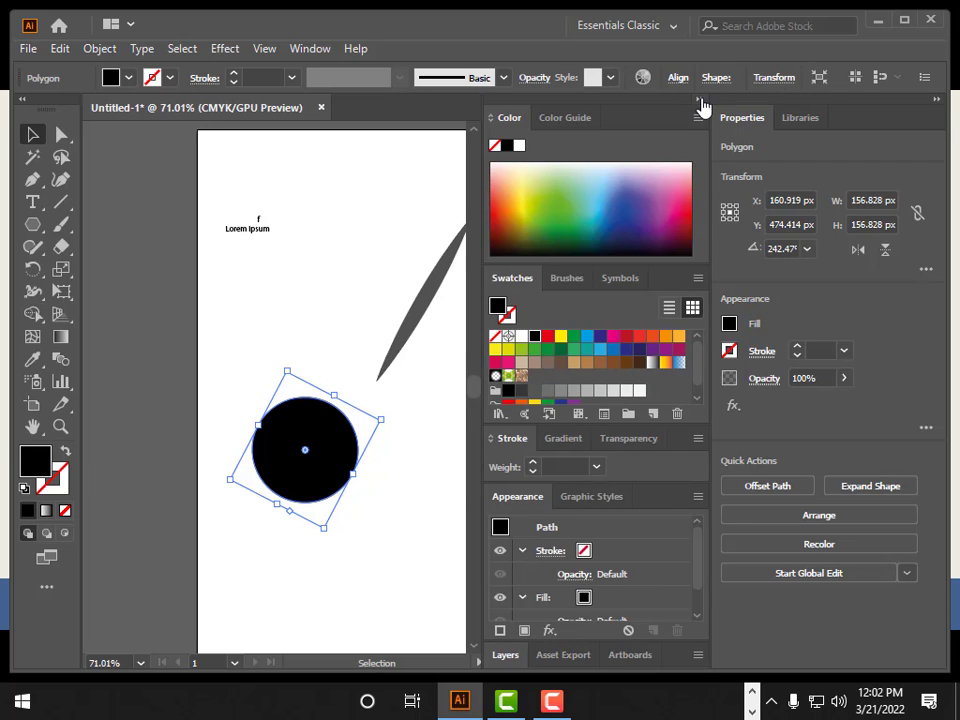
click(703, 105)
click(937, 101)
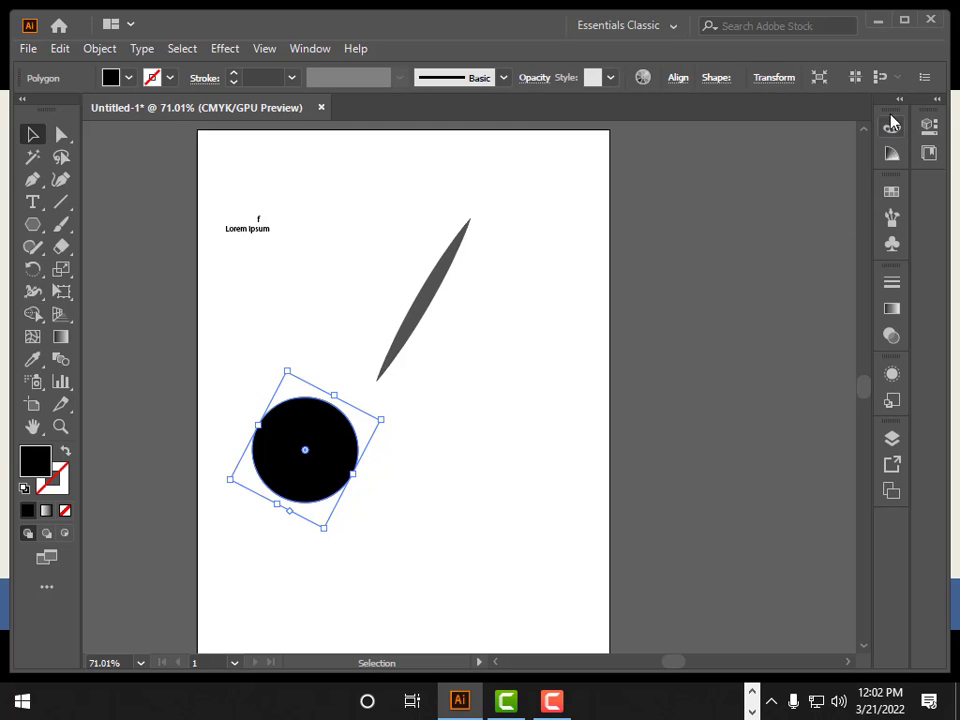
click(58, 48)
mouse_move(127, 652)
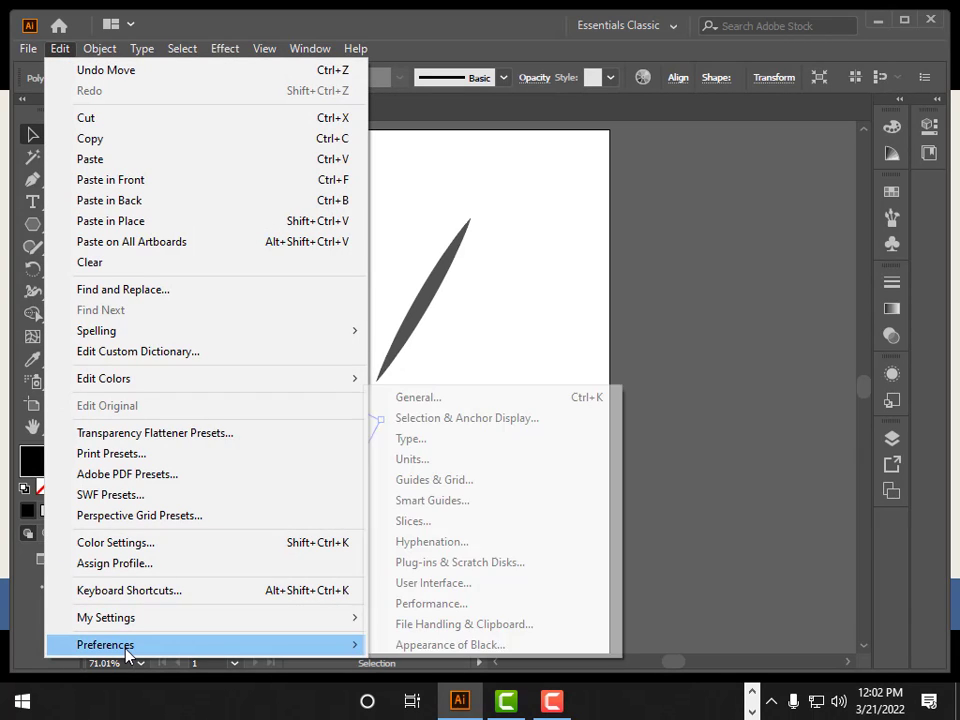
click(424, 397)
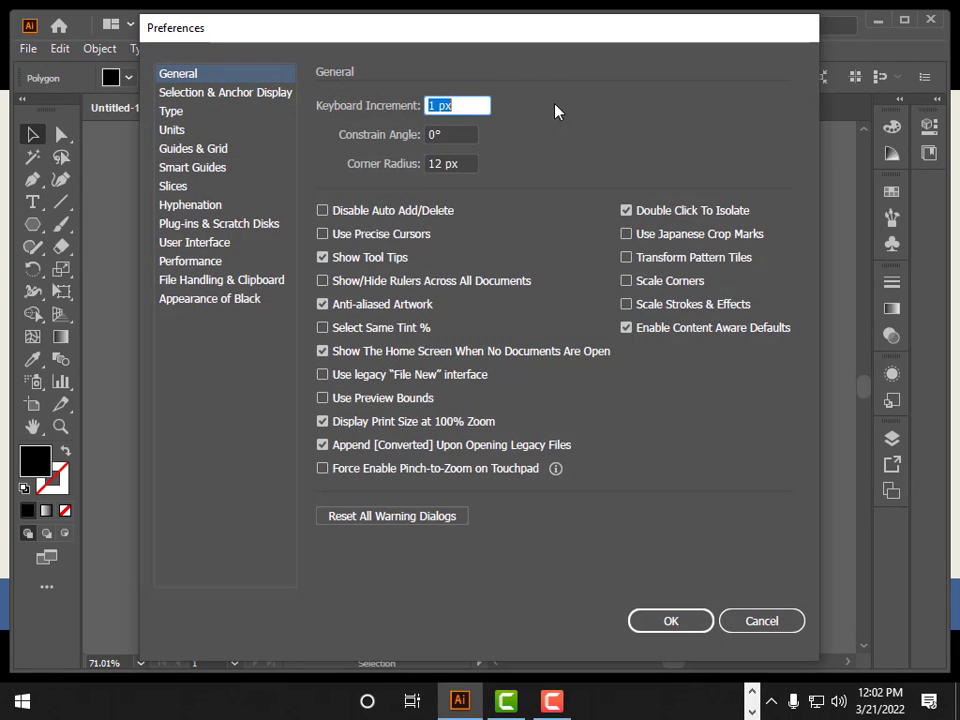
click(190, 134)
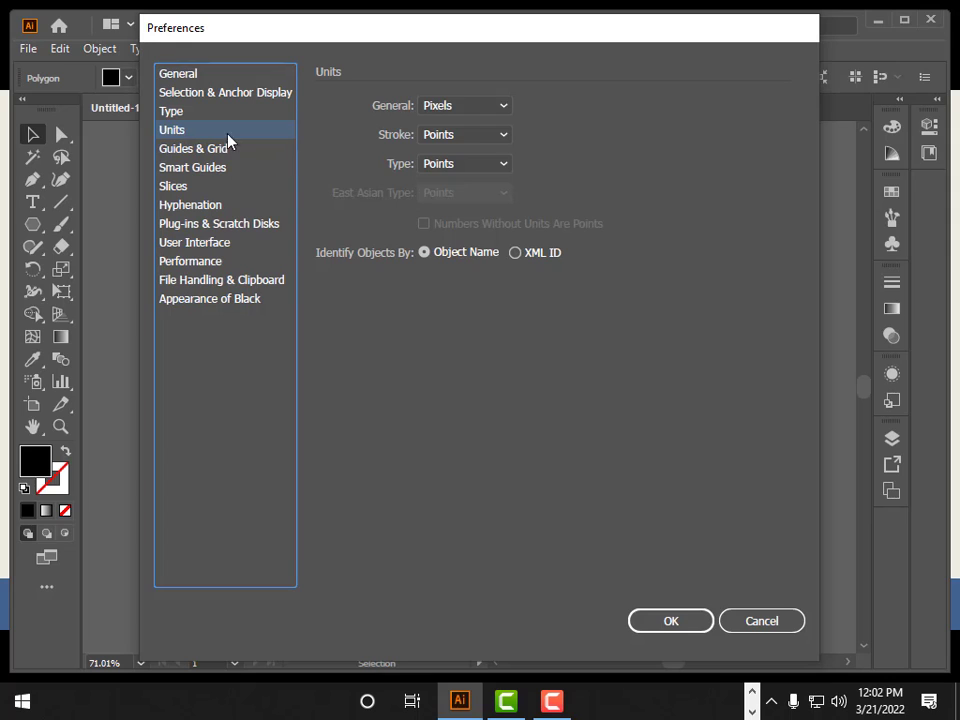
click(486, 109)
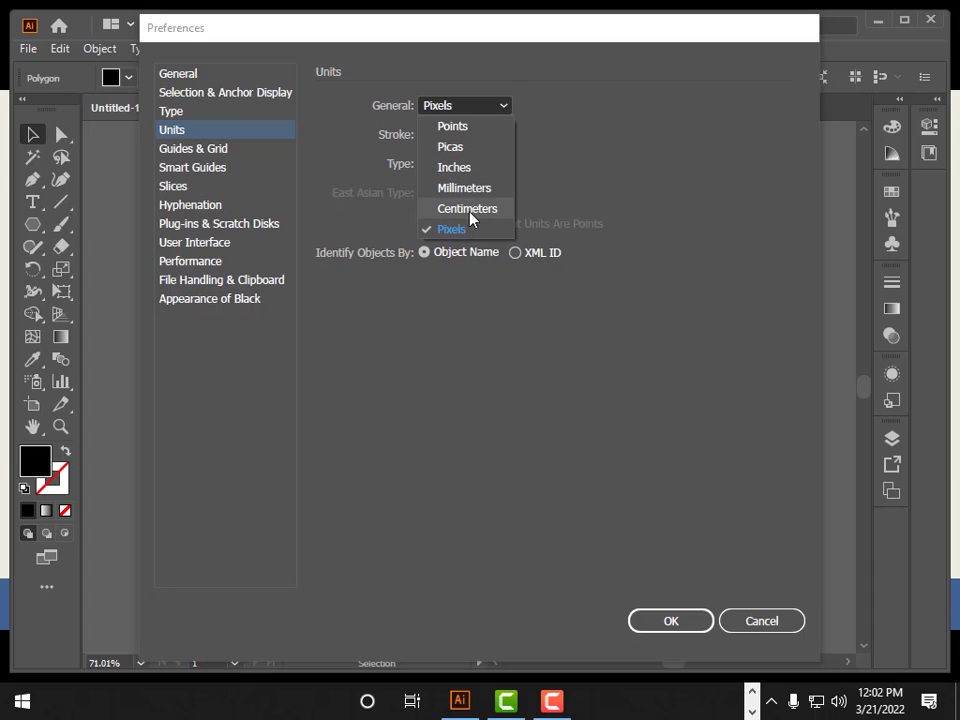
click(621, 144)
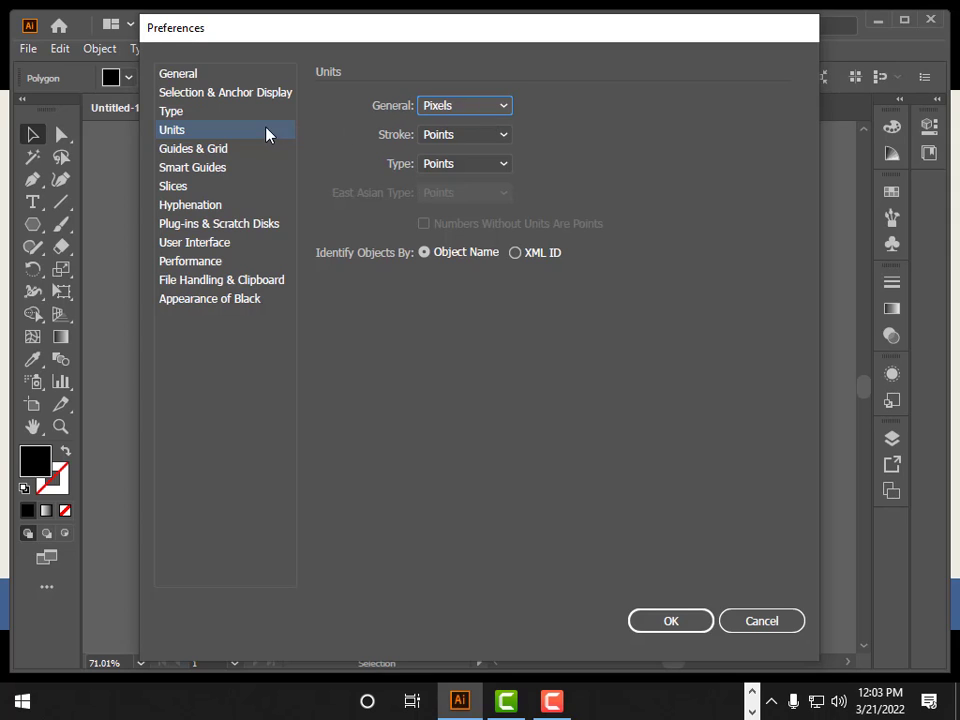
click(462, 117)
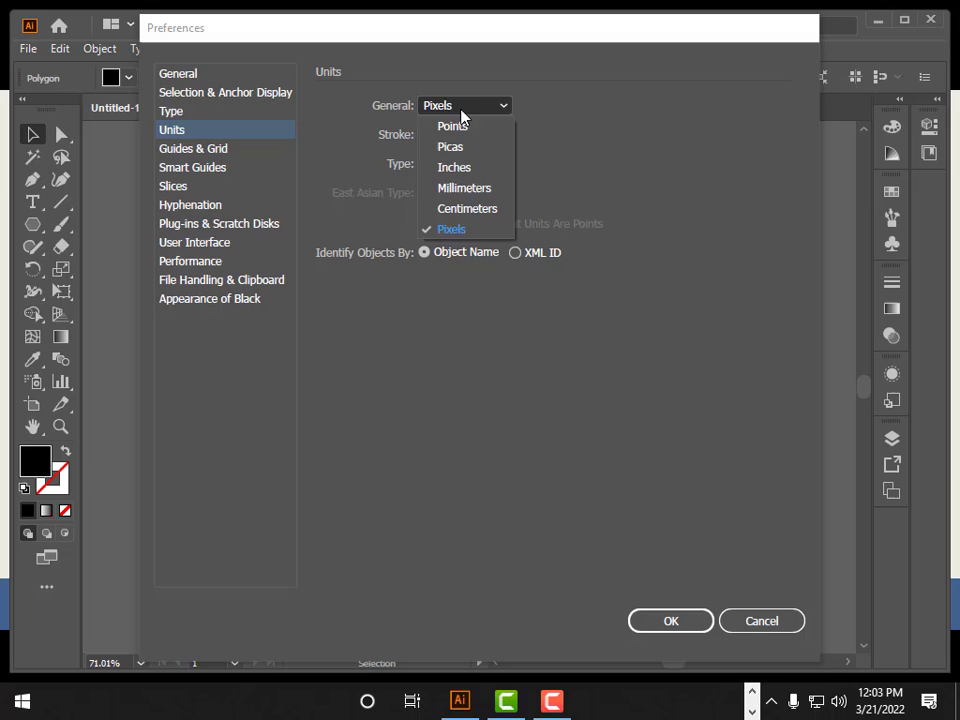
click(472, 168)
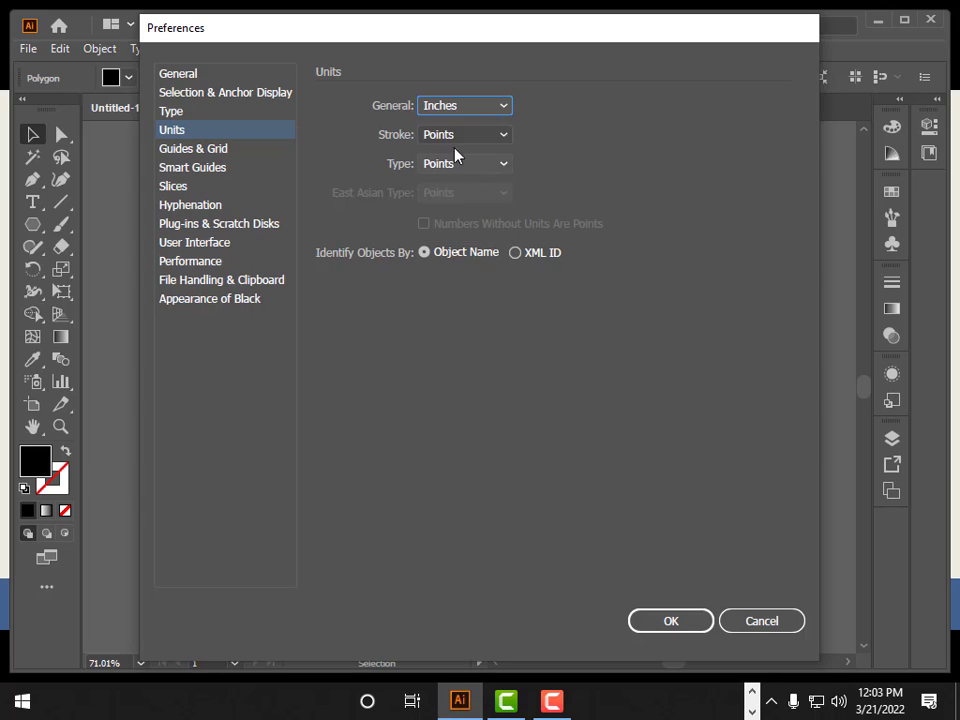
click(448, 106)
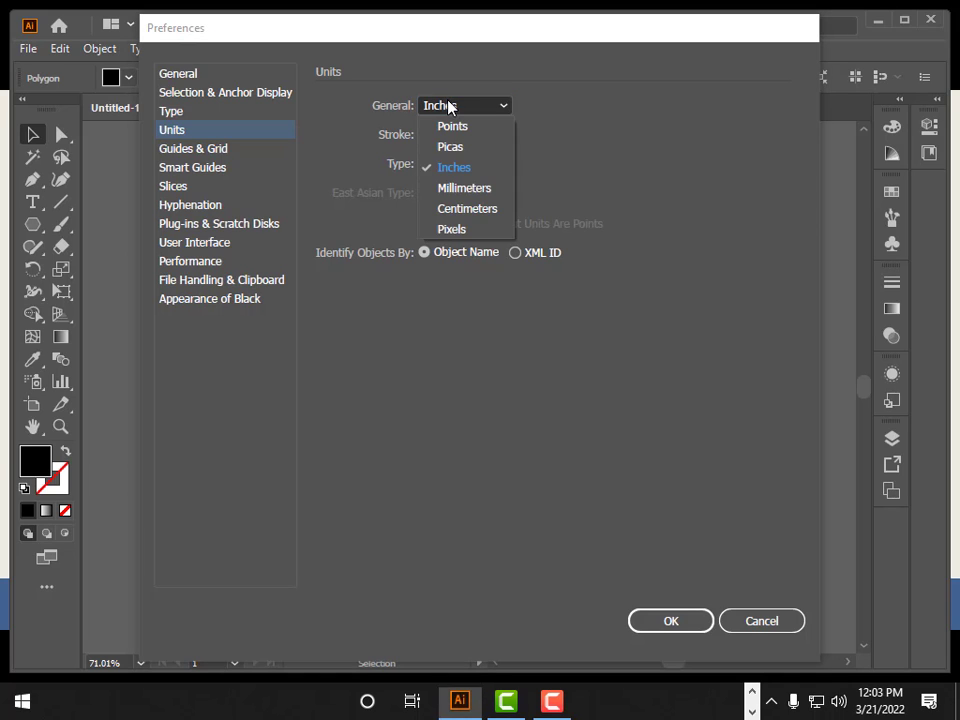
click(452, 229)
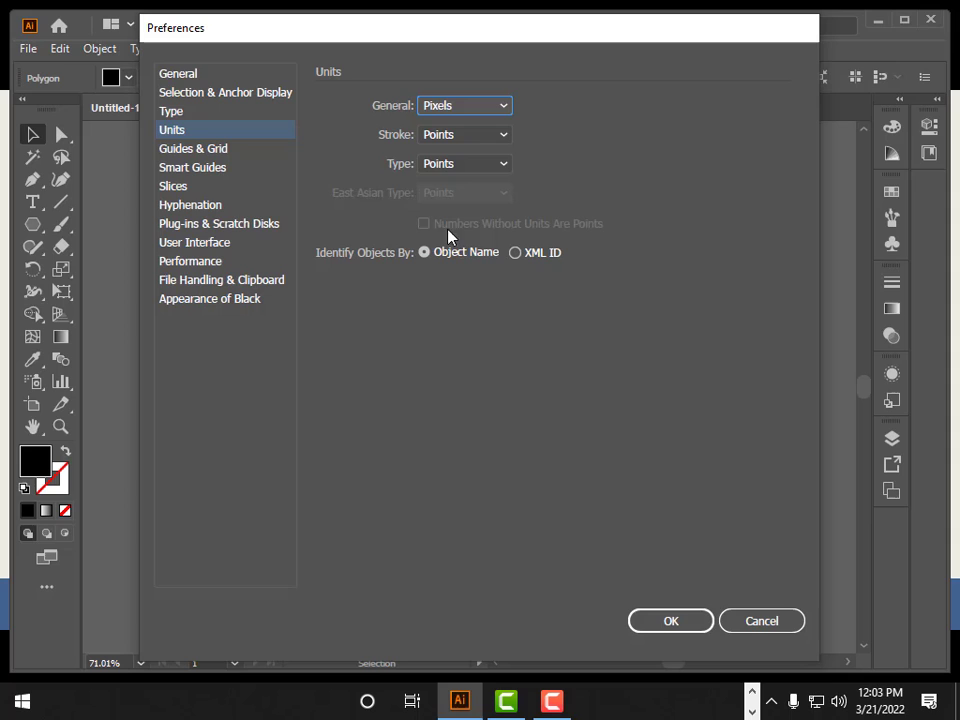
click(456, 144)
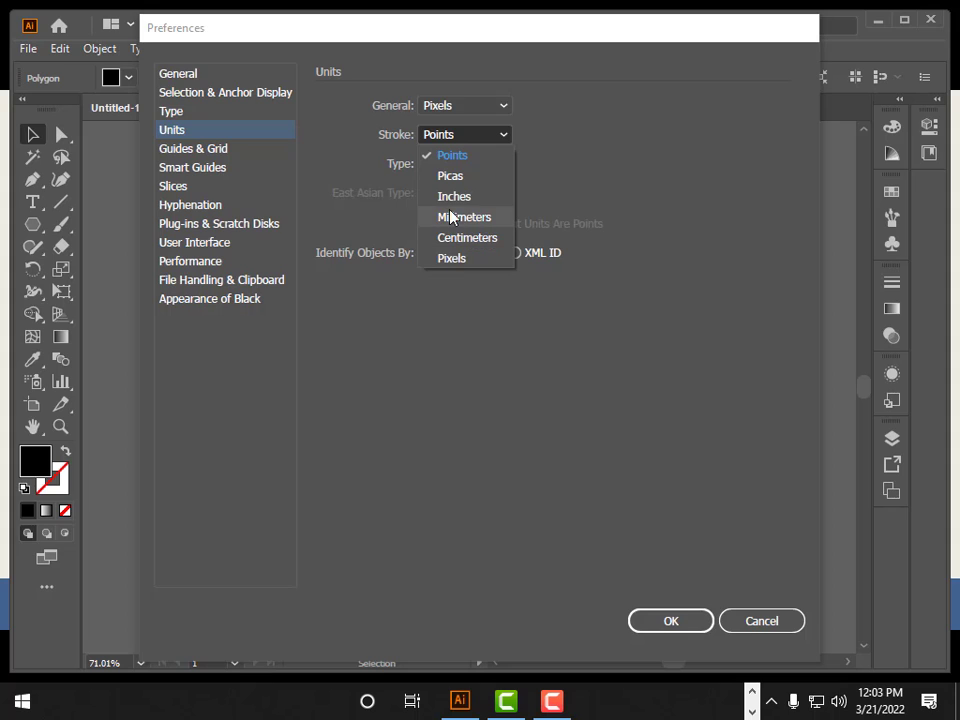
click(462, 166)
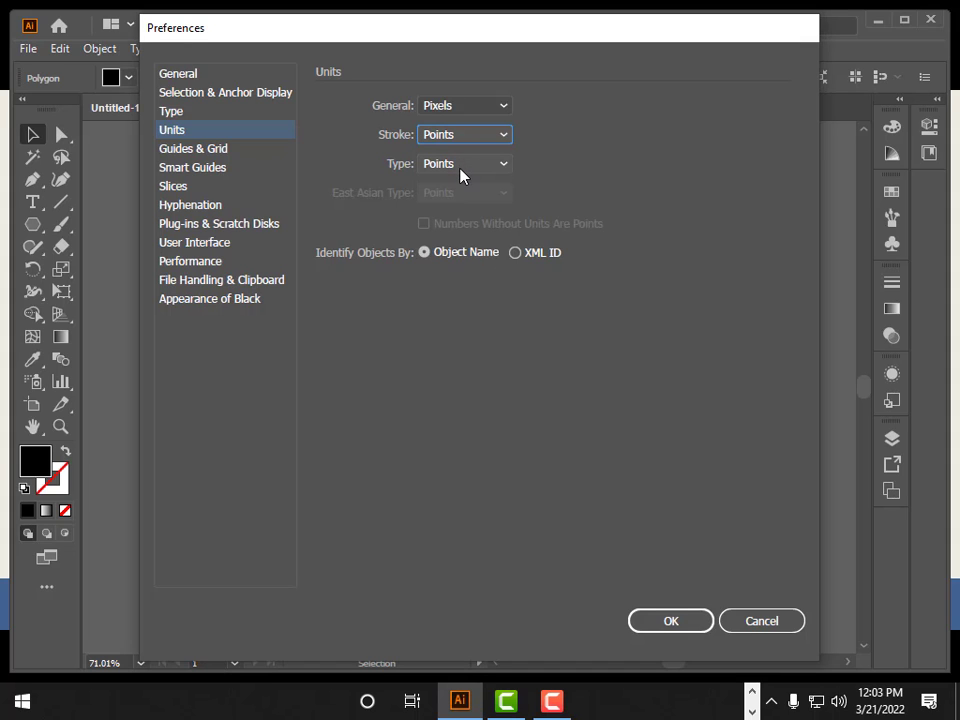
click(460, 172)
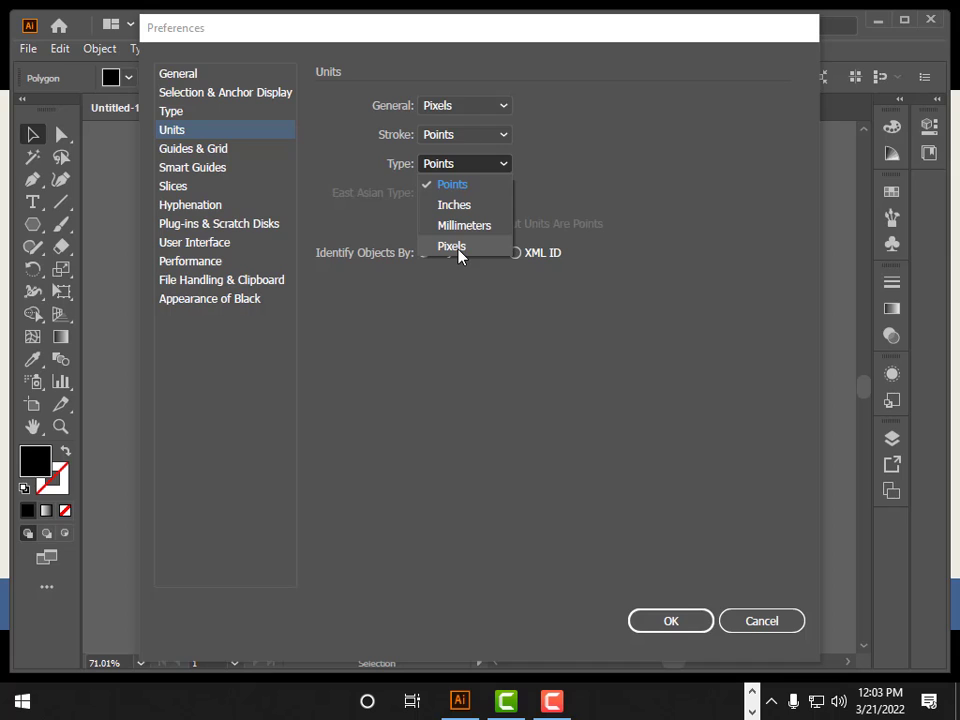
click(472, 197)
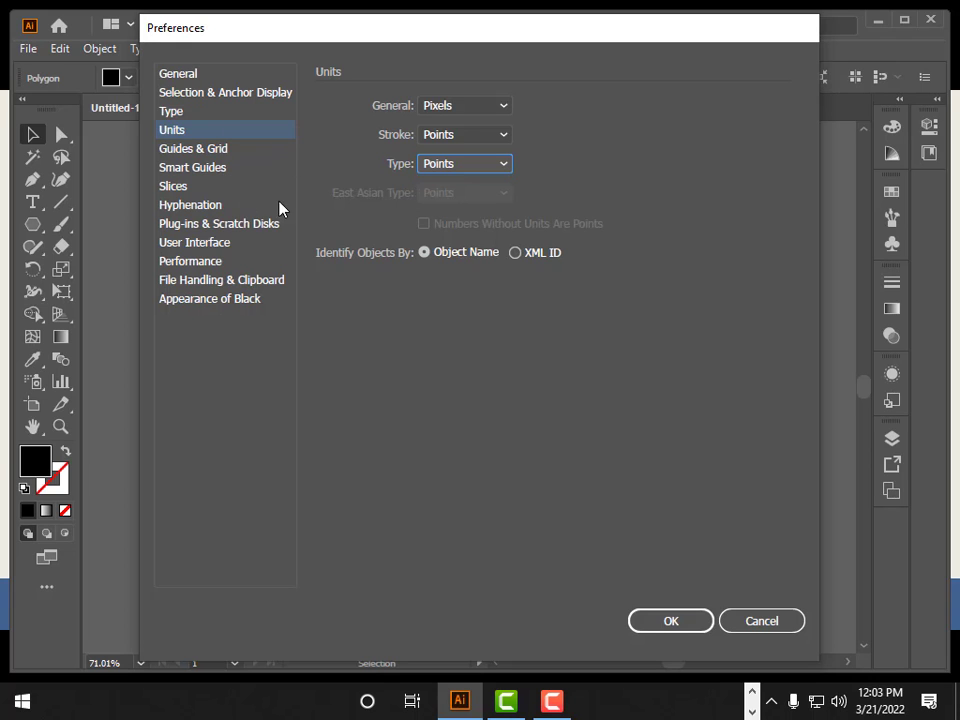
click(182, 94)
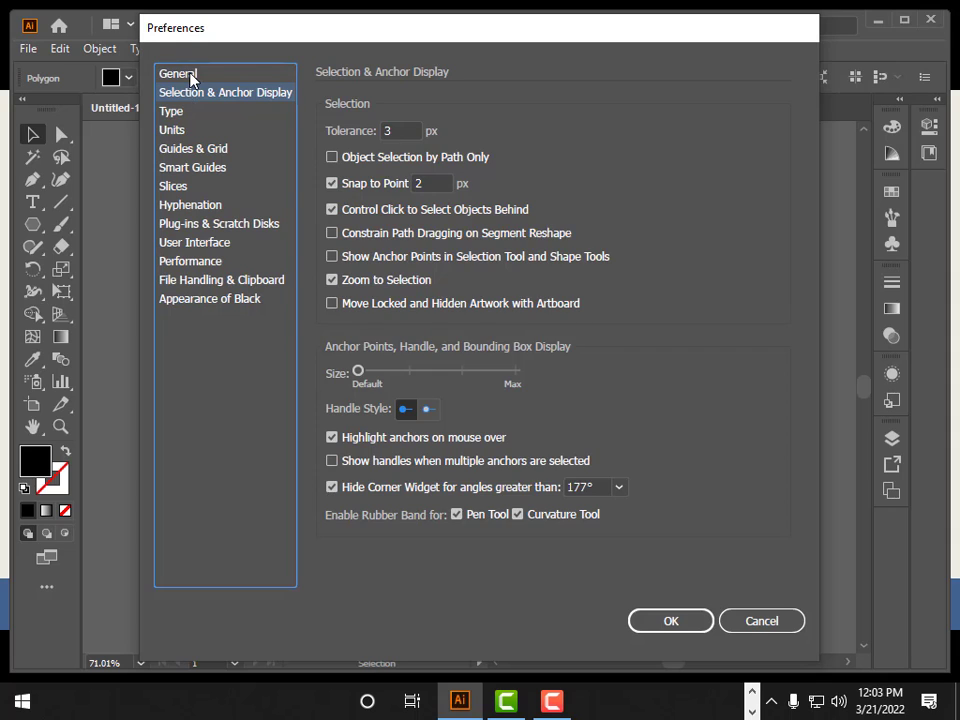
click(191, 76)
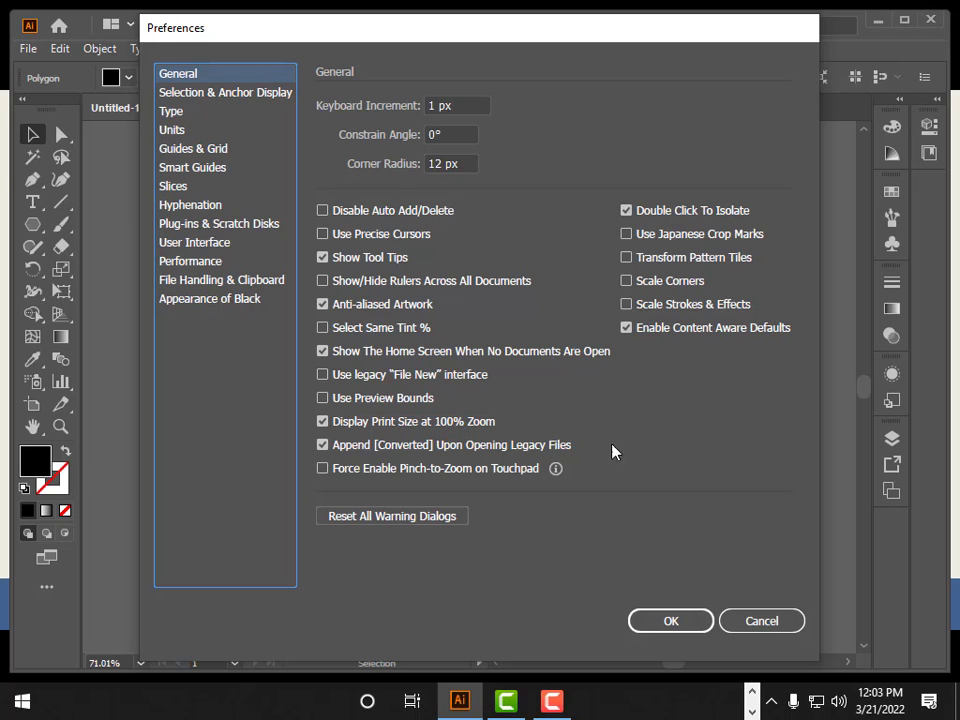
click(665, 622)
click(60, 50)
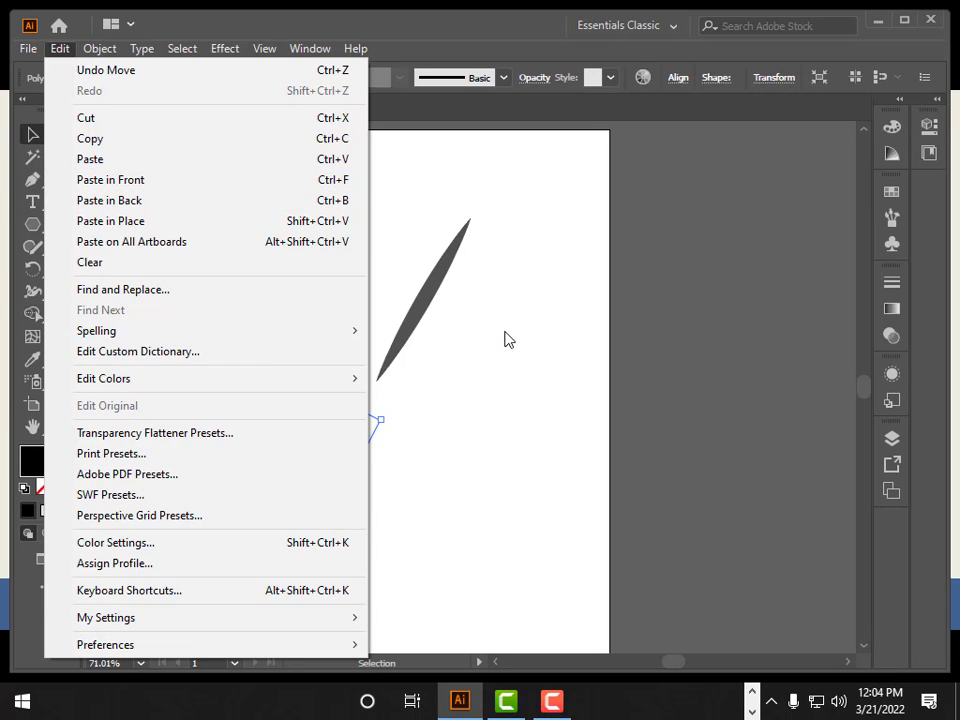
Step: Deselect all and draw a closed three-corner triangle with the Pen tool over the tapered line
click(505, 340)
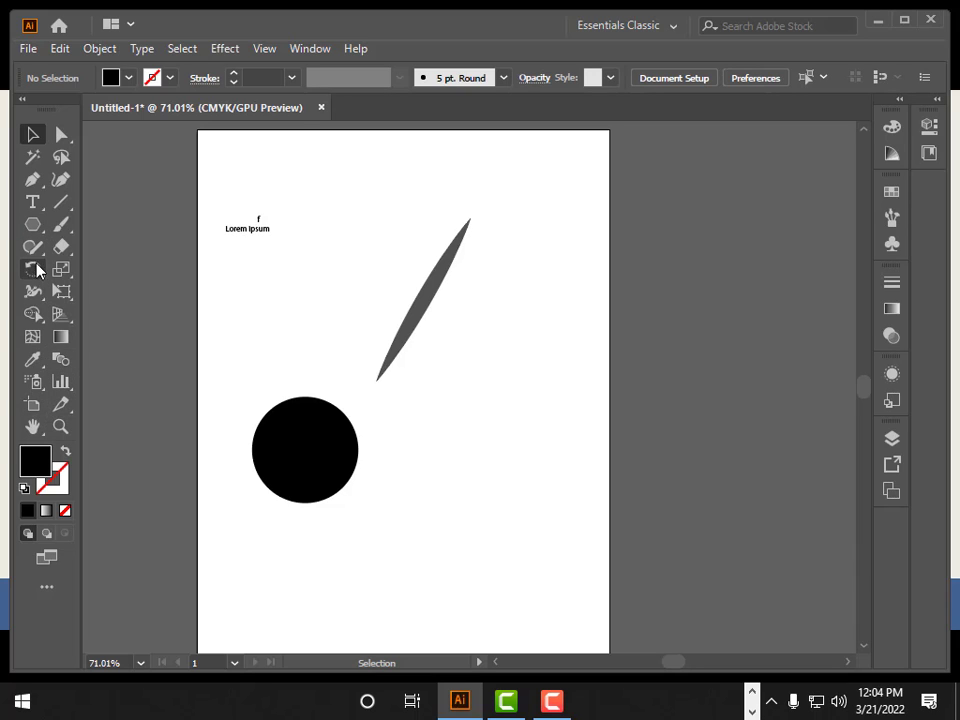
click(31, 181)
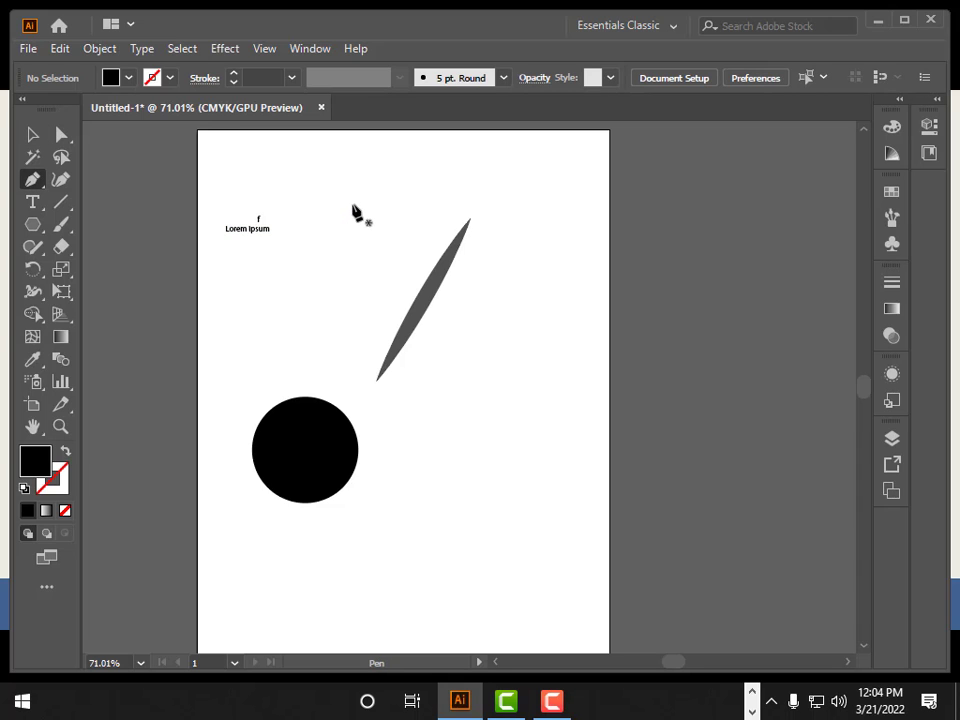
click(352, 205)
click(514, 180)
click(514, 352)
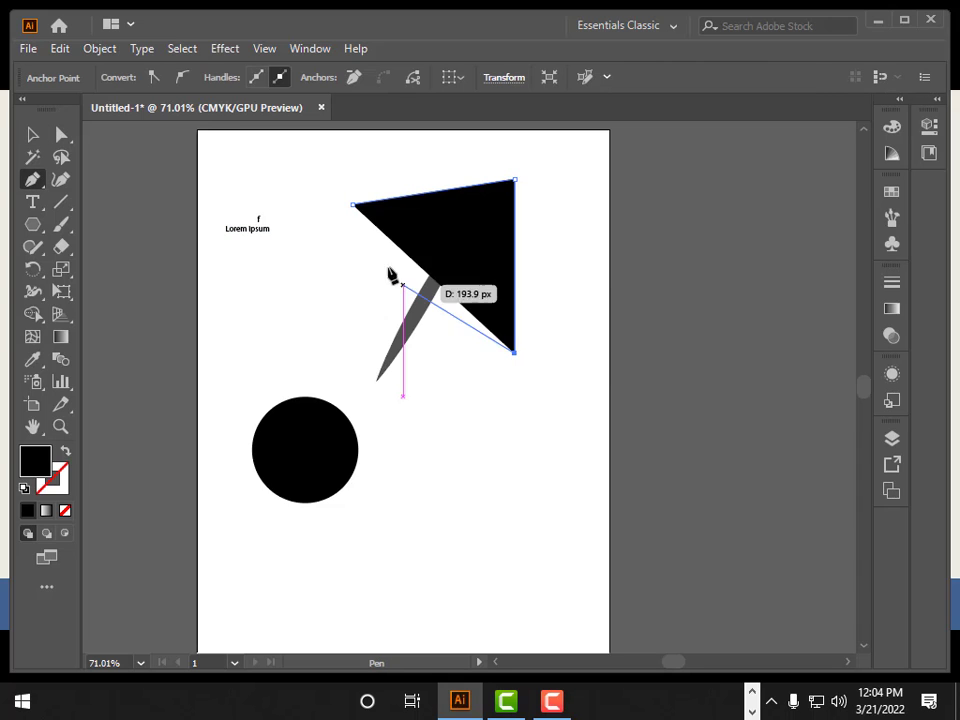
click(352, 205)
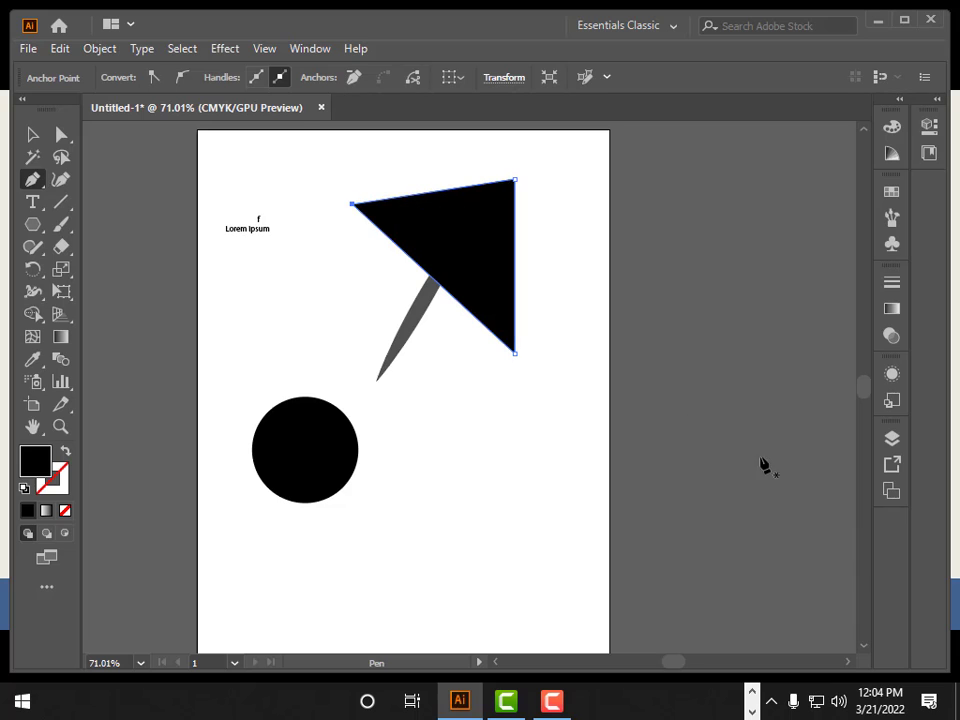
click(32, 134)
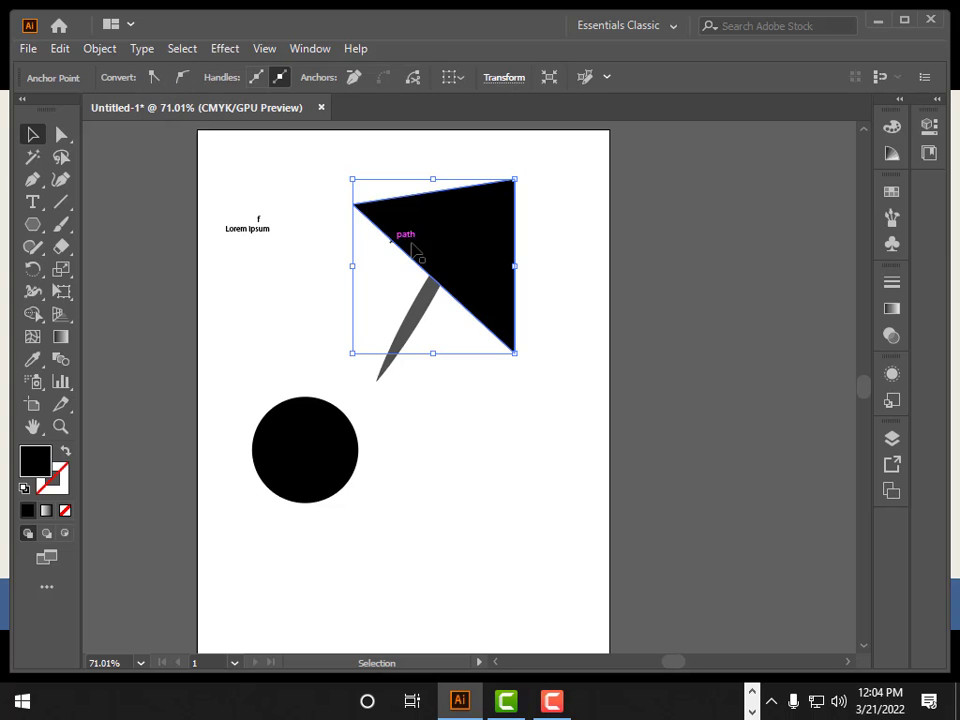
Step: Fill the triangle yellow (#F4EE27) and move it down over the middle of the tapered line
drag(427, 229, 448, 272)
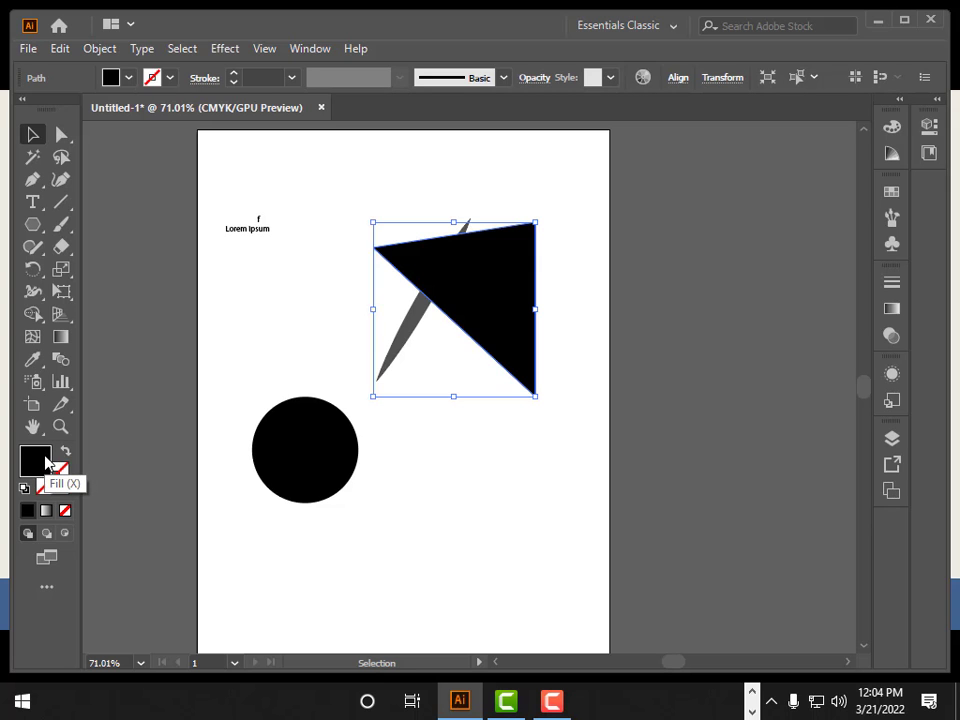
double_click(44, 462)
click(433, 231)
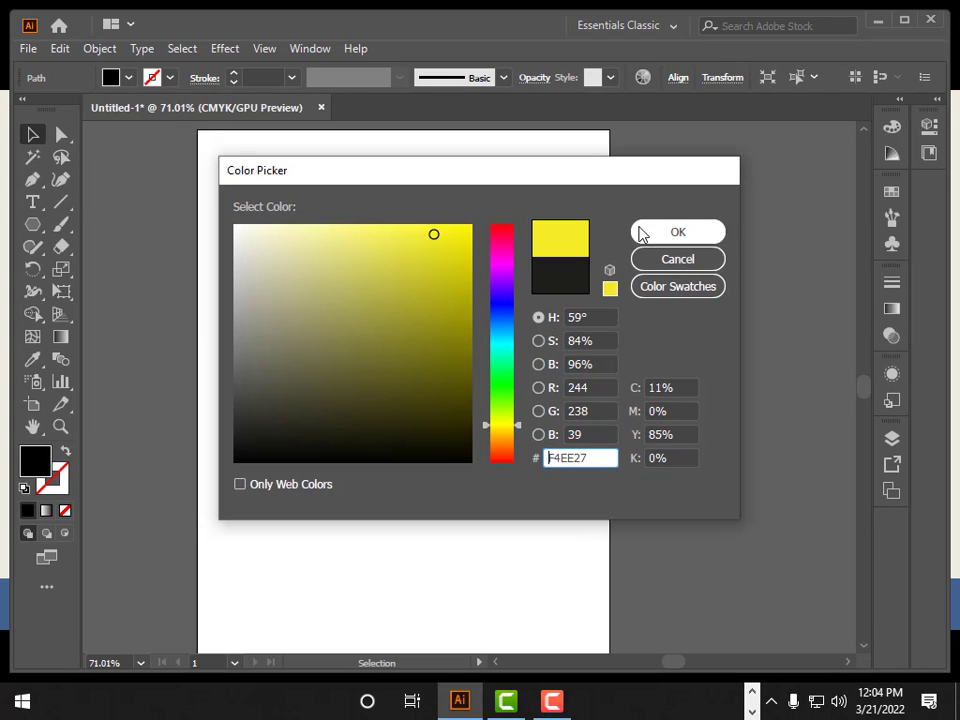
click(652, 238)
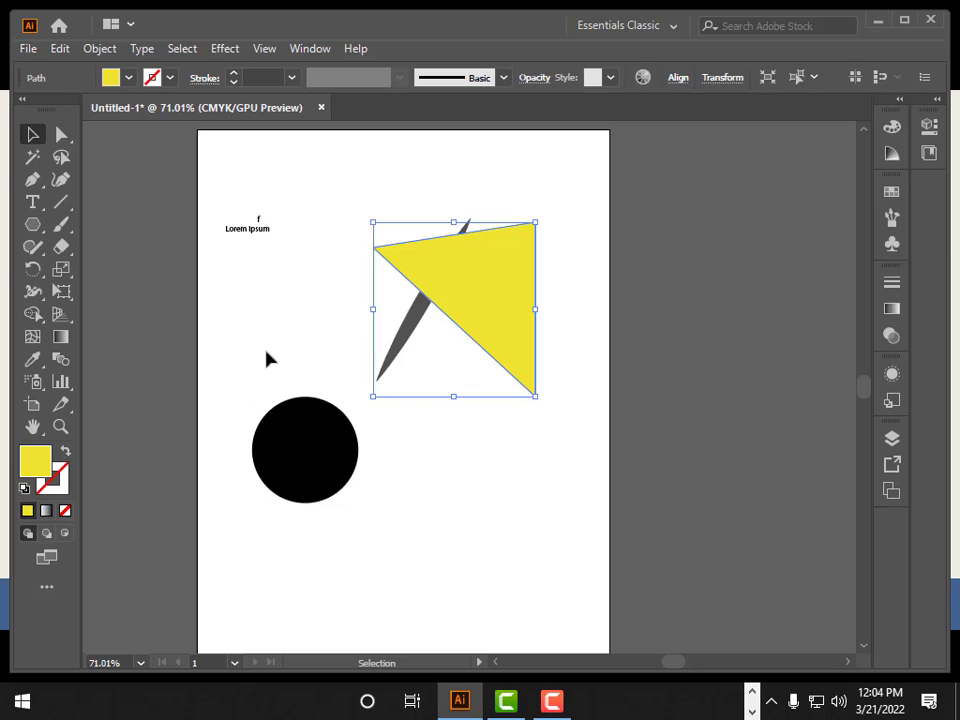
click(580, 345)
drag(495, 324, 468, 346)
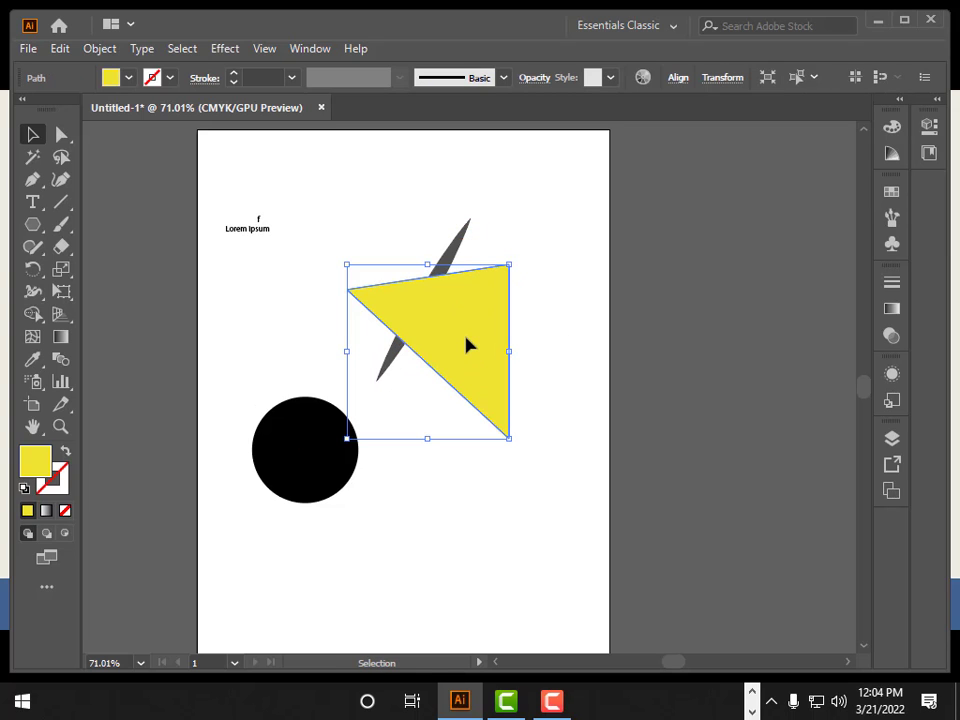